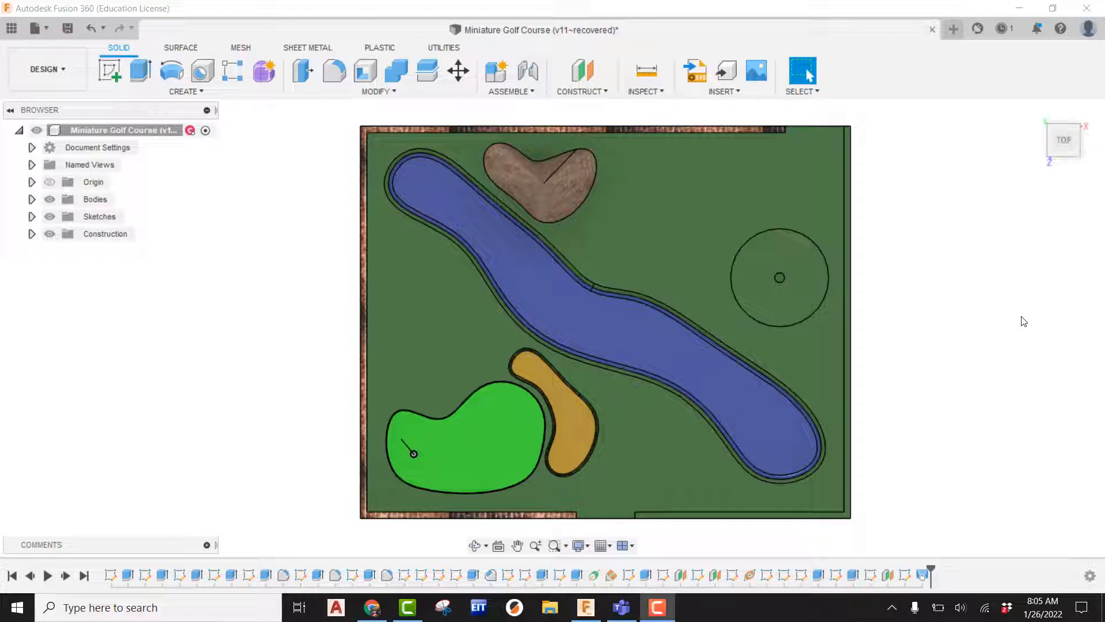
# Start a new sketch on the golf course's green playing surface.
pyautogui.keyDown('shift'); pyautogui.moveTo(630, 403); pyautogui.dragTo(608, 347, button='middle'); pyautogui.keyUp('shift')
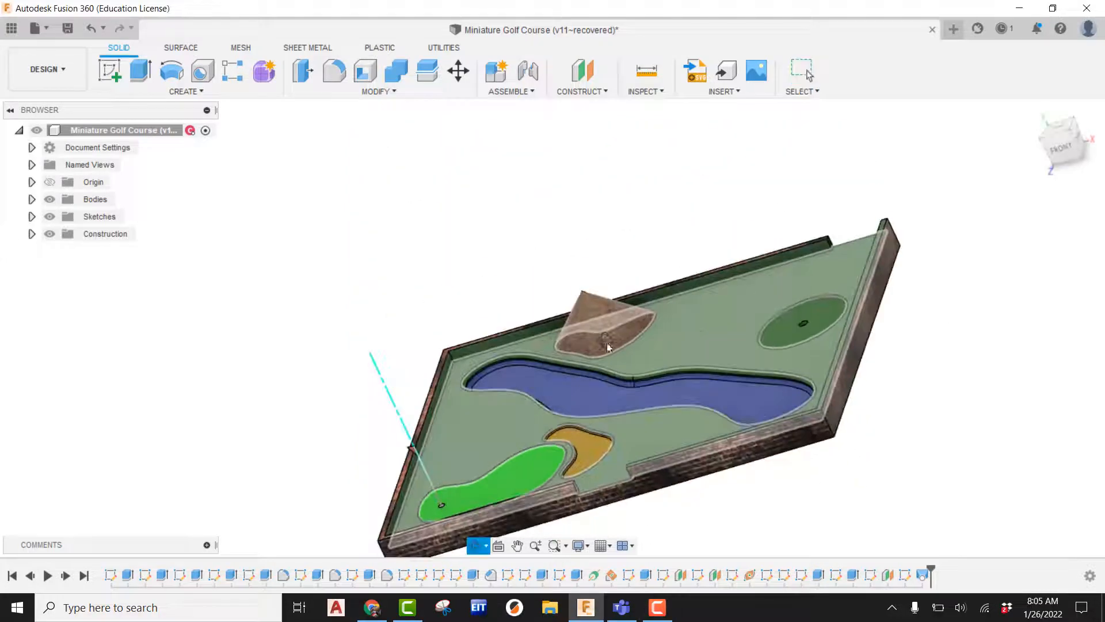
pyautogui.scroll(5, 611, 345)
pyautogui.keyDown('shift'); pyautogui.moveTo(627, 292); pyautogui.dragTo(530, 242, button='middle'); pyautogui.keyUp('shift')
pyautogui.scroll(-3, 686, 334)
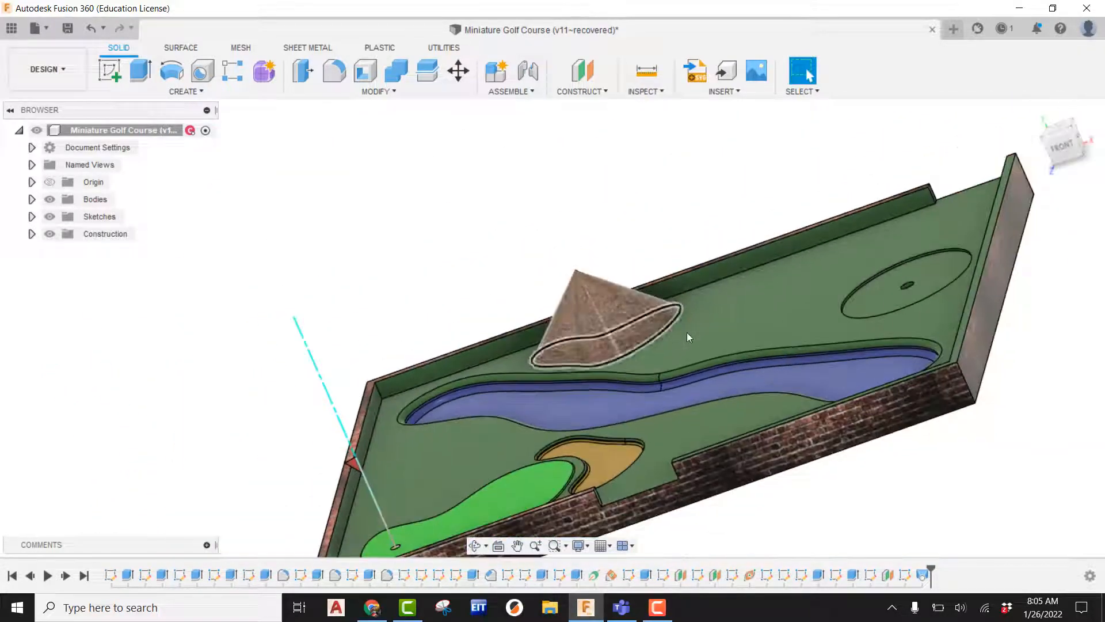
pyautogui.keyDown('shift'); pyautogui.moveTo(686, 333); pyautogui.dragTo(679, 282, button='middle'); pyautogui.keyUp('shift')
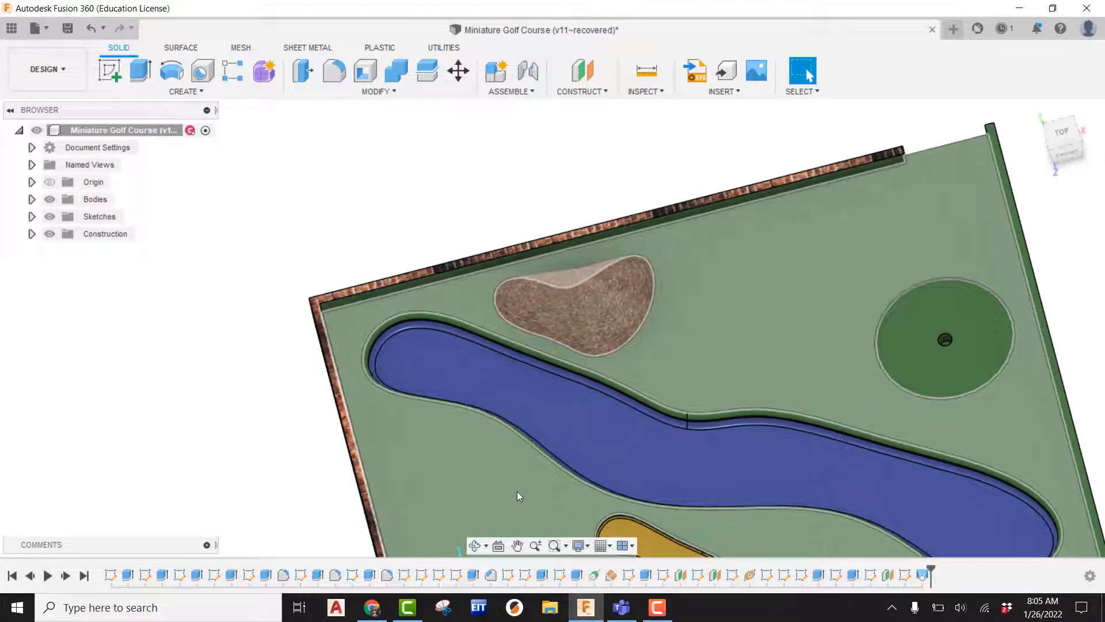
pyautogui.moveTo(713, 313)
pyautogui.keyDown('shift'); pyautogui.mouseDown(button='middle')
pyautogui.moveTo(712, 285)
pyautogui.moveTo(728, 316)
pyautogui.mouseUp(button='middle'); pyautogui.keyUp('shift')
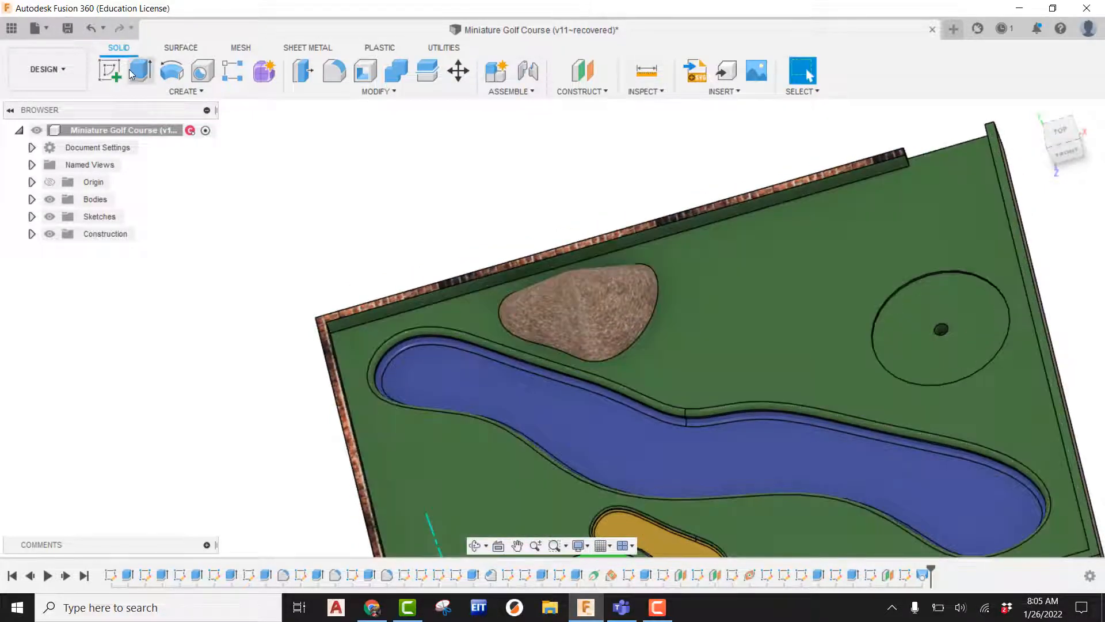
pyautogui.click(110, 72)
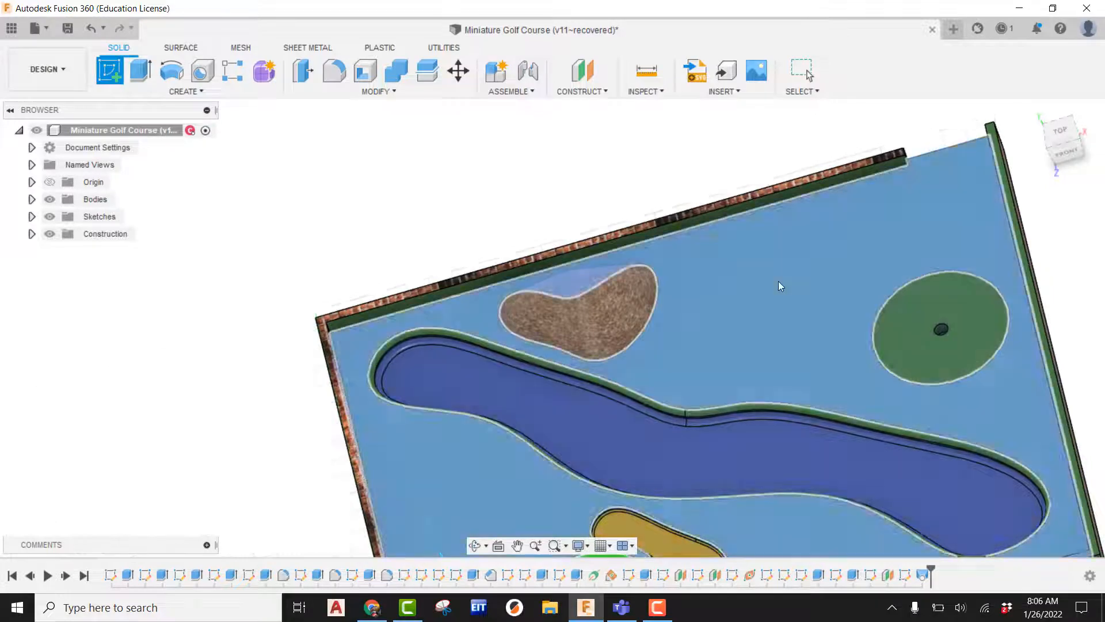
pyautogui.click(778, 281)
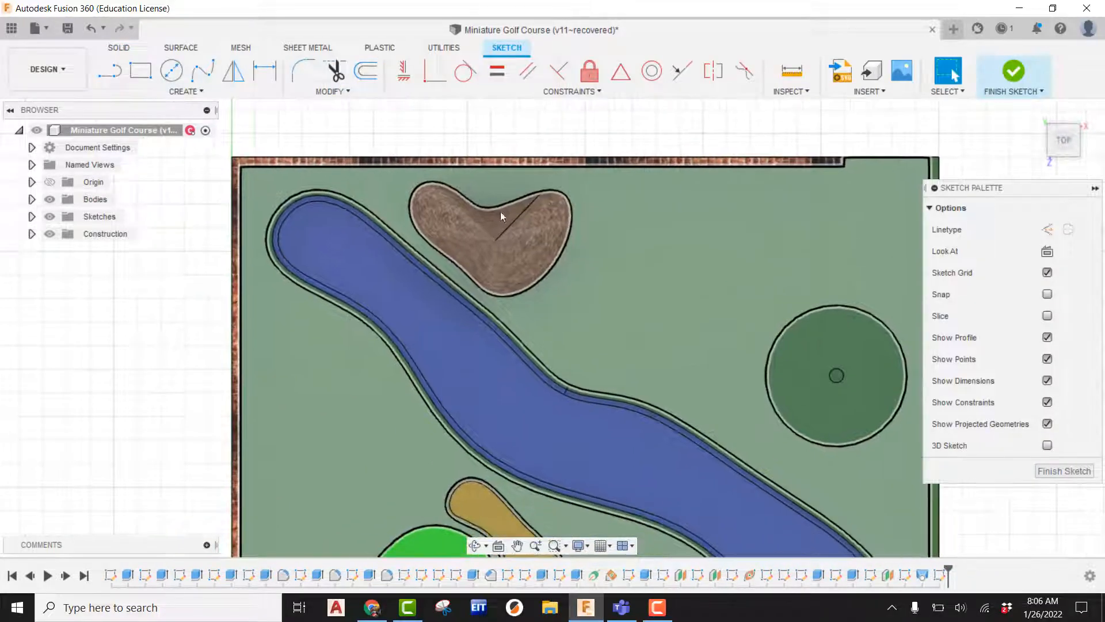
# Draw a fit point spline crossing beneath the rock hill, with its ends beyond both sides, and finish the sketch.
pyautogui.click(202, 70)
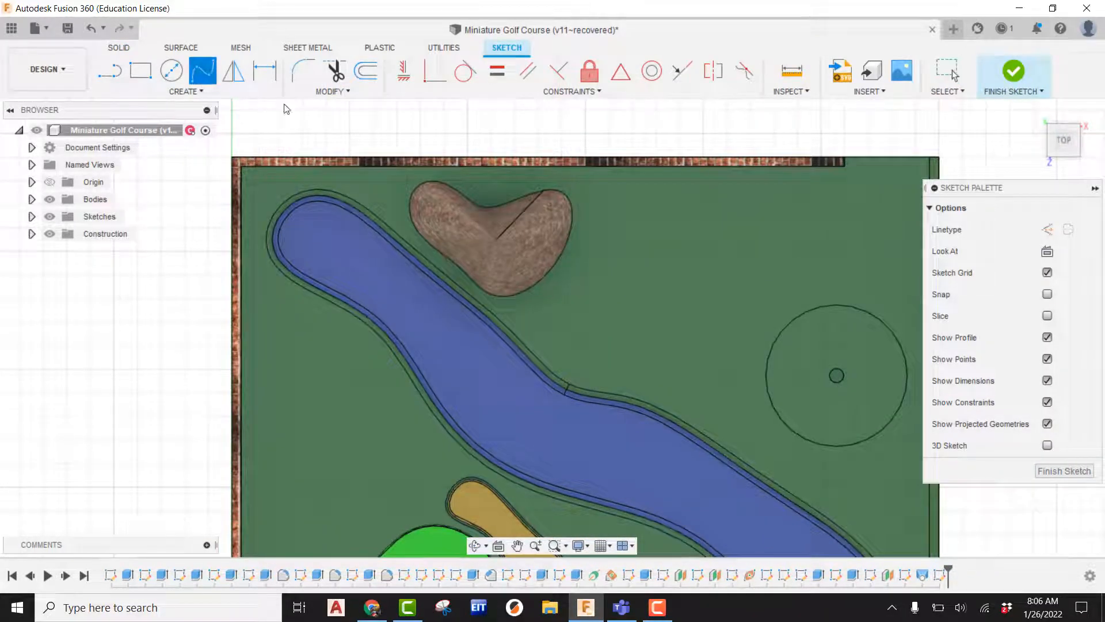
pyautogui.scroll(5, 410, 191)
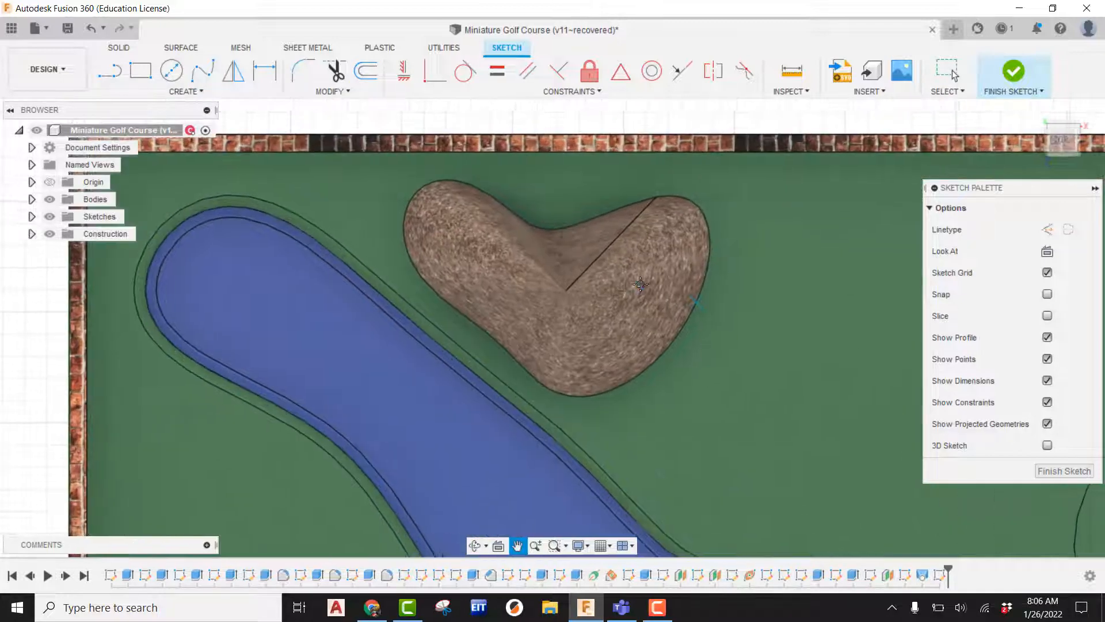
pyautogui.moveTo(640, 284); pyautogui.dragTo(580, 264, button='middle')
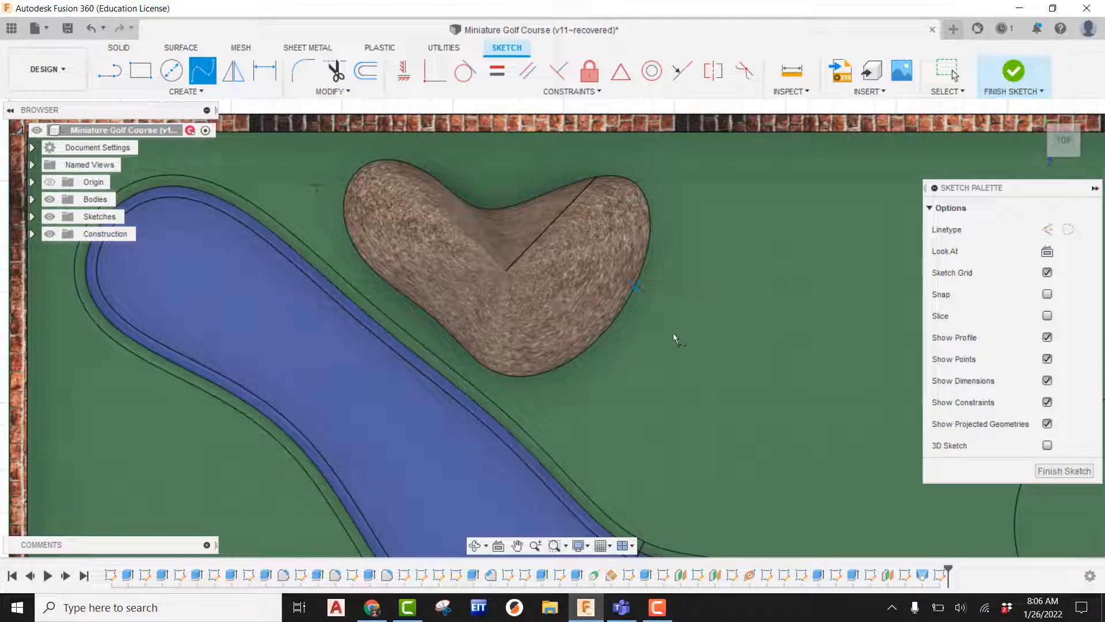
pyautogui.click(703, 267)
pyautogui.click(596, 298)
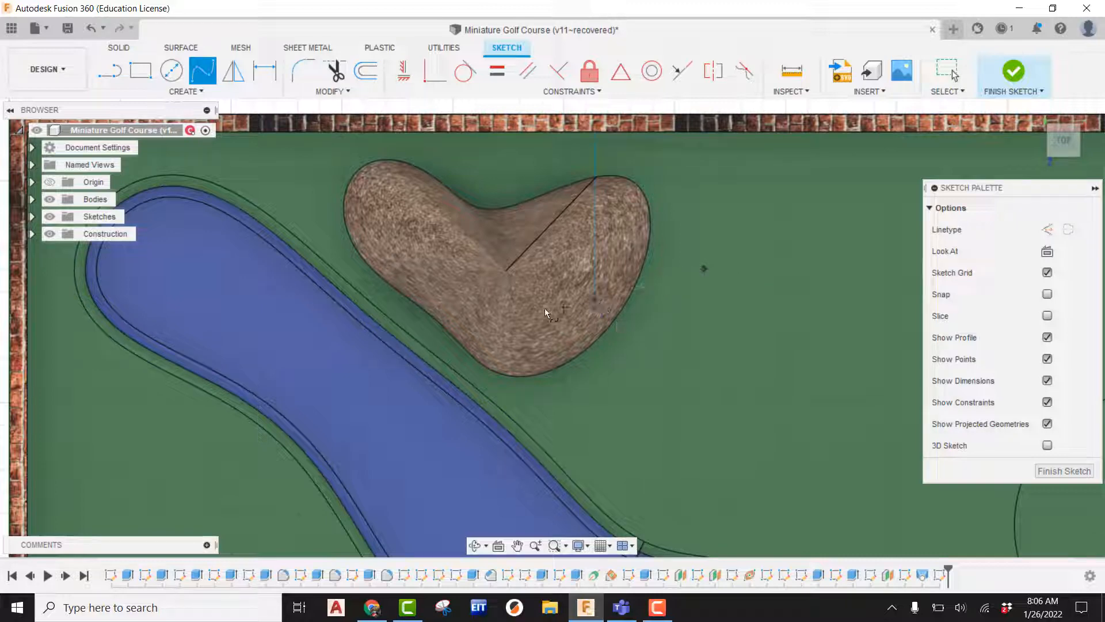
pyautogui.click(501, 289)
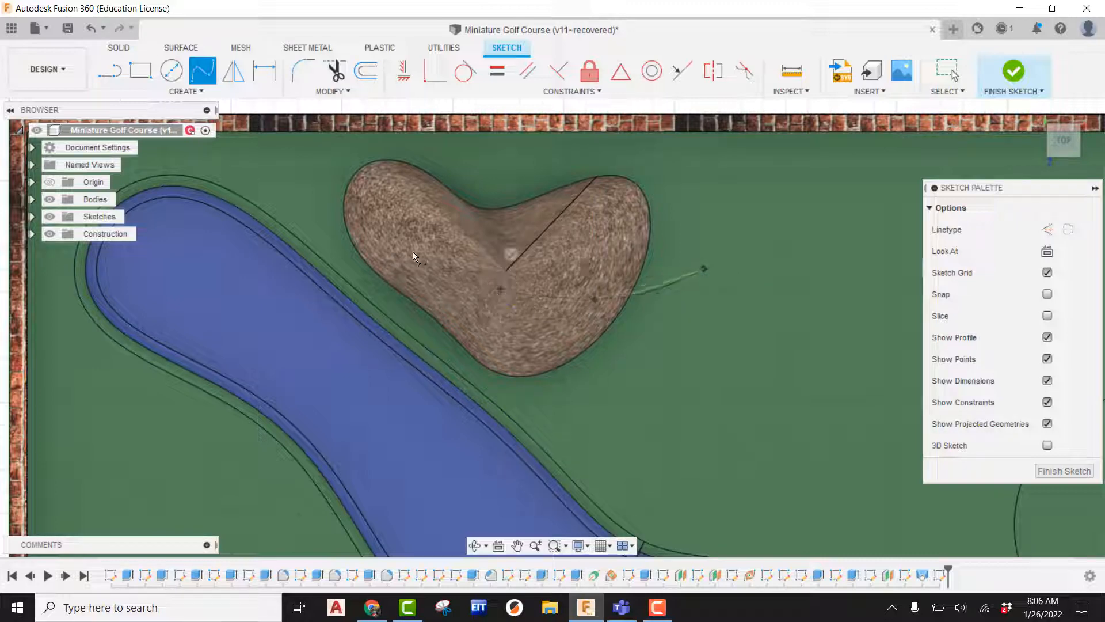
pyautogui.click(371, 219)
pyautogui.click(309, 185)
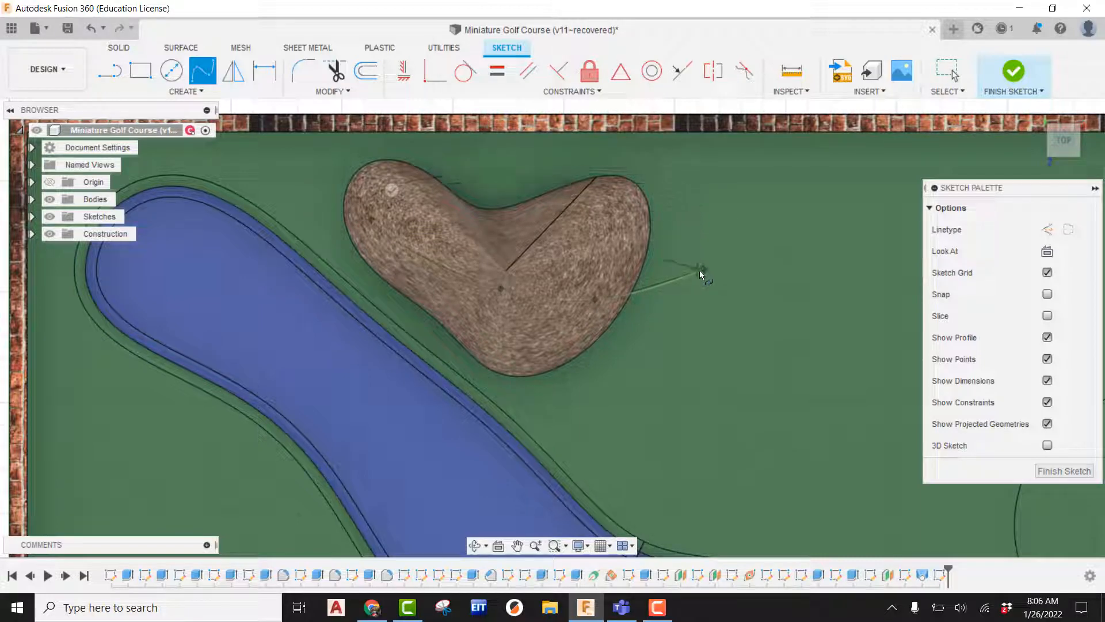
pyautogui.click(301, 187)
pyautogui.rightClick(321, 173)
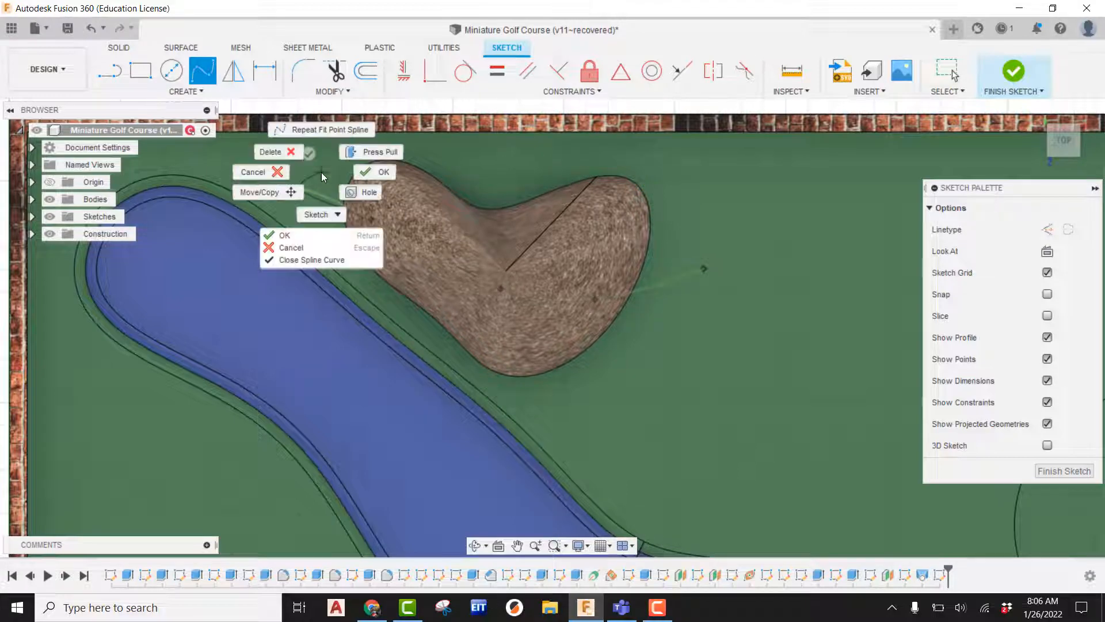
pyautogui.click(362, 175)
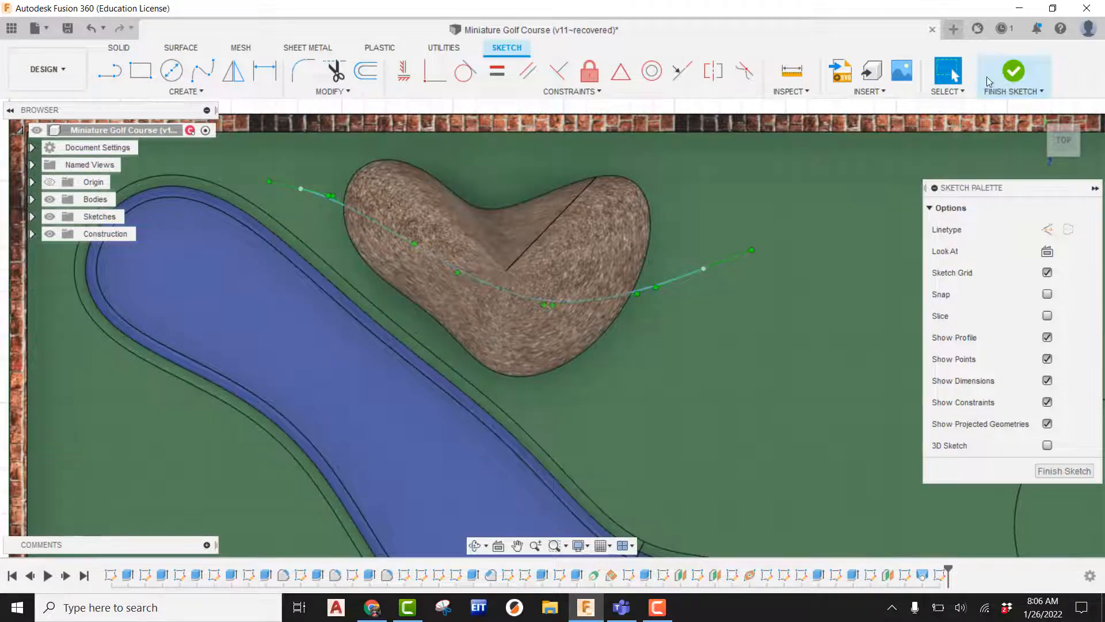
pyautogui.click(1009, 79)
# Create a Plane Along Path on the spline at proportional distance 0, at its end between the hill and the circular area.
pyautogui.moveTo(790, 292)
pyautogui.keyDown('shift'); pyautogui.mouseDown(button='middle')
pyautogui.moveTo(758, 215)
pyautogui.moveTo(752, 238)
pyautogui.moveTo(763, 234)
pyautogui.moveTo(770, 261)
pyautogui.moveTo(765, 230)
pyautogui.moveTo(779, 284)
pyautogui.mouseUp(button='middle'); pyautogui.keyUp('shift')
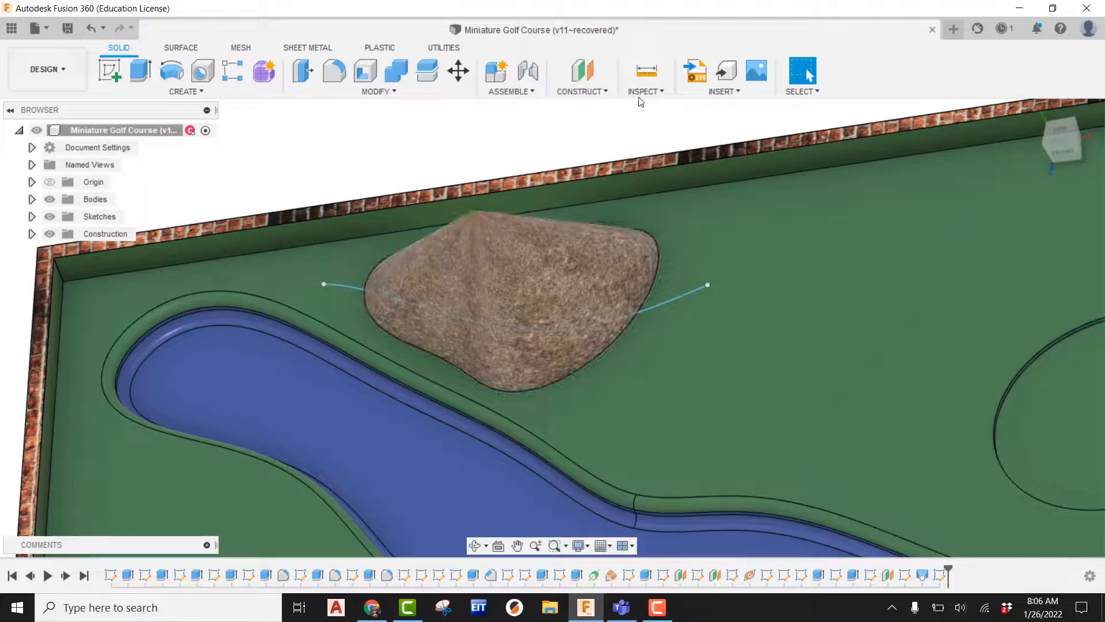
pyautogui.click(583, 92)
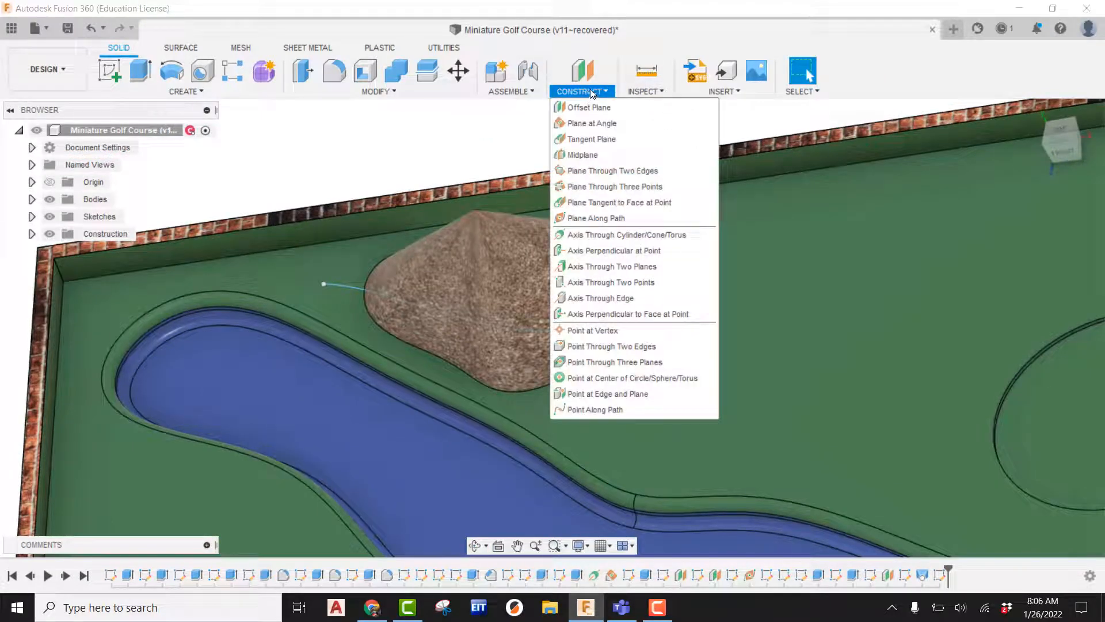
pyautogui.click(595, 220)
pyautogui.click(701, 288)
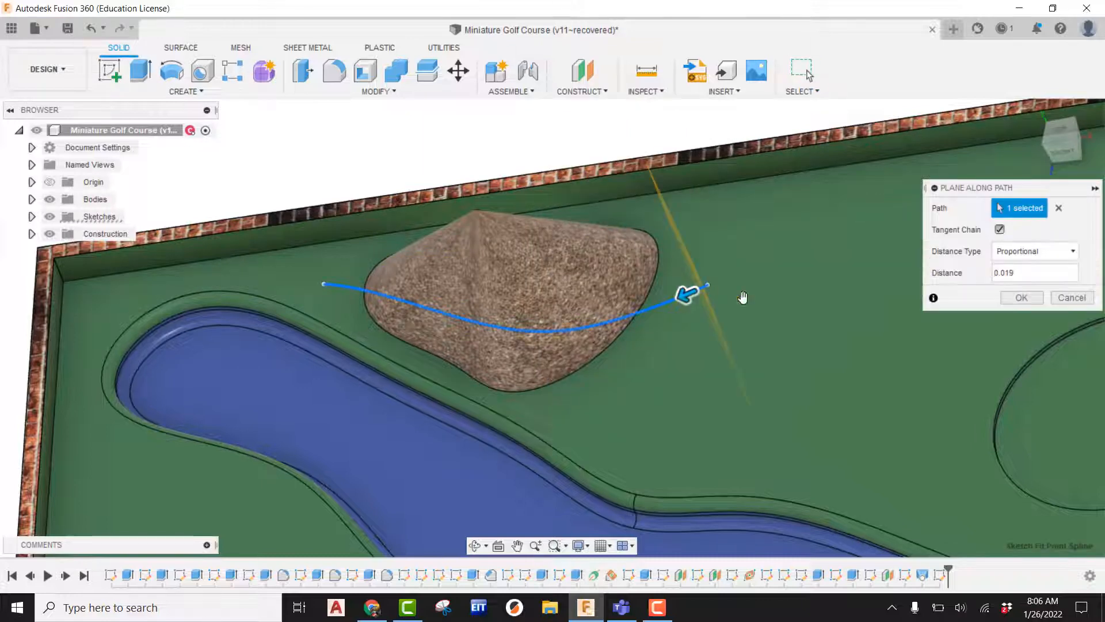
pyautogui.write('0')
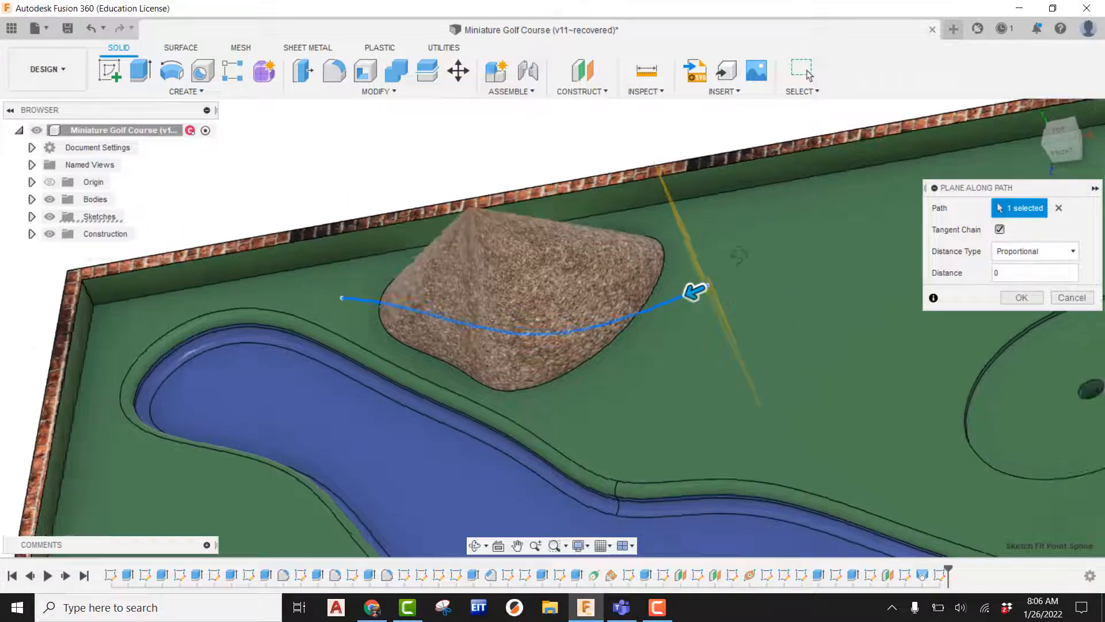
pyautogui.keyDown('shift'); pyautogui.moveTo(800, 292); pyautogui.dragTo(733, 277, button='middle'); pyautogui.keyUp('shift')
pyautogui.scroll(5, 735, 281)
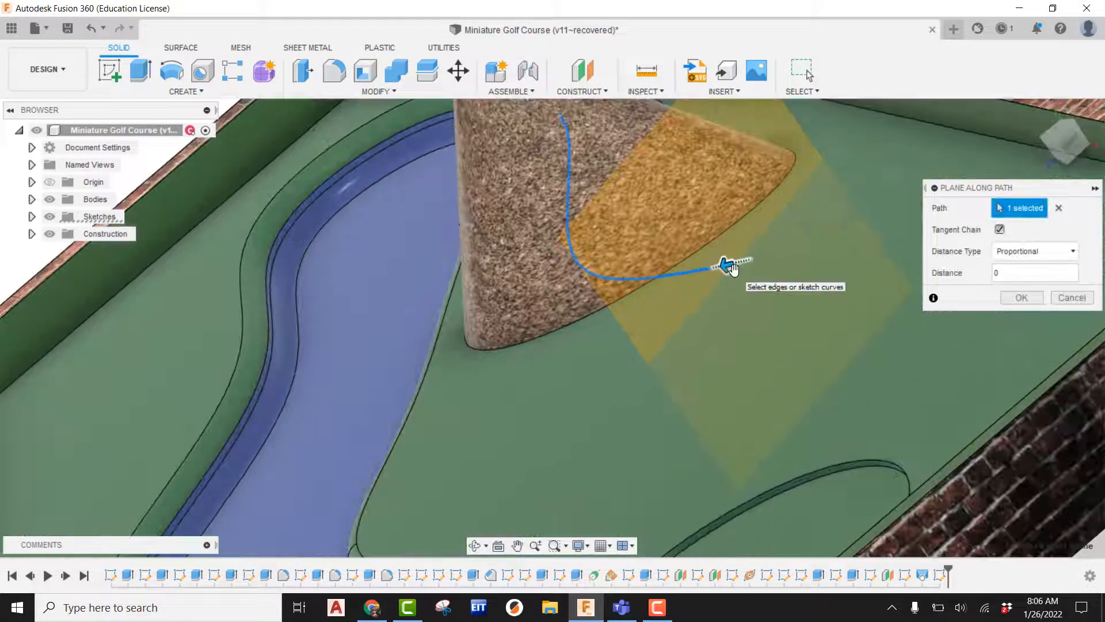
pyautogui.scroll(-6, 742, 279)
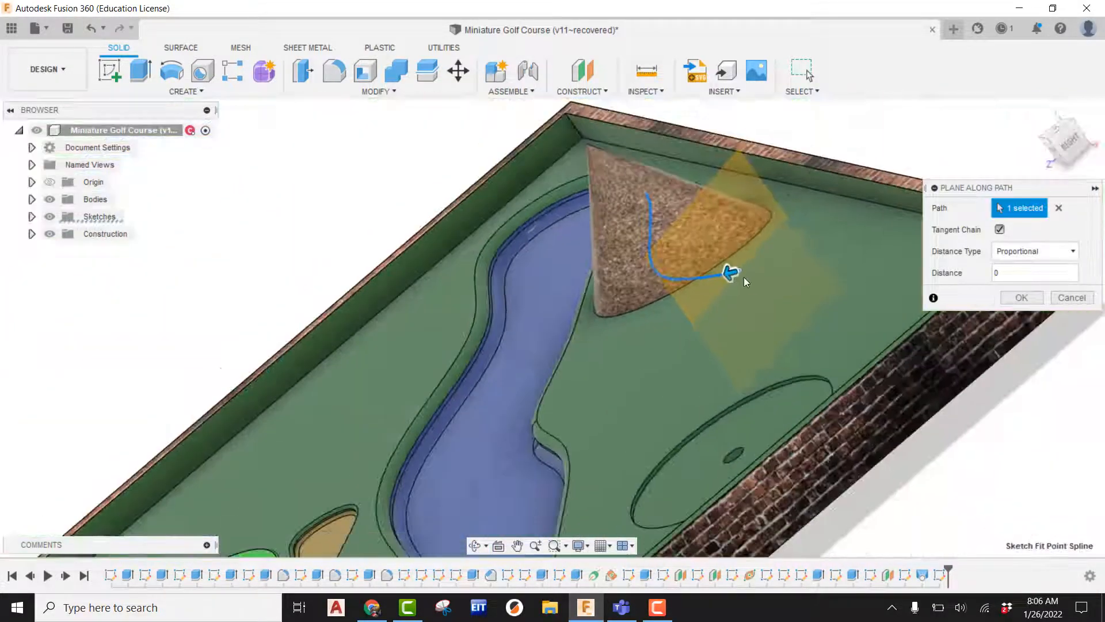
pyautogui.click(1020, 298)
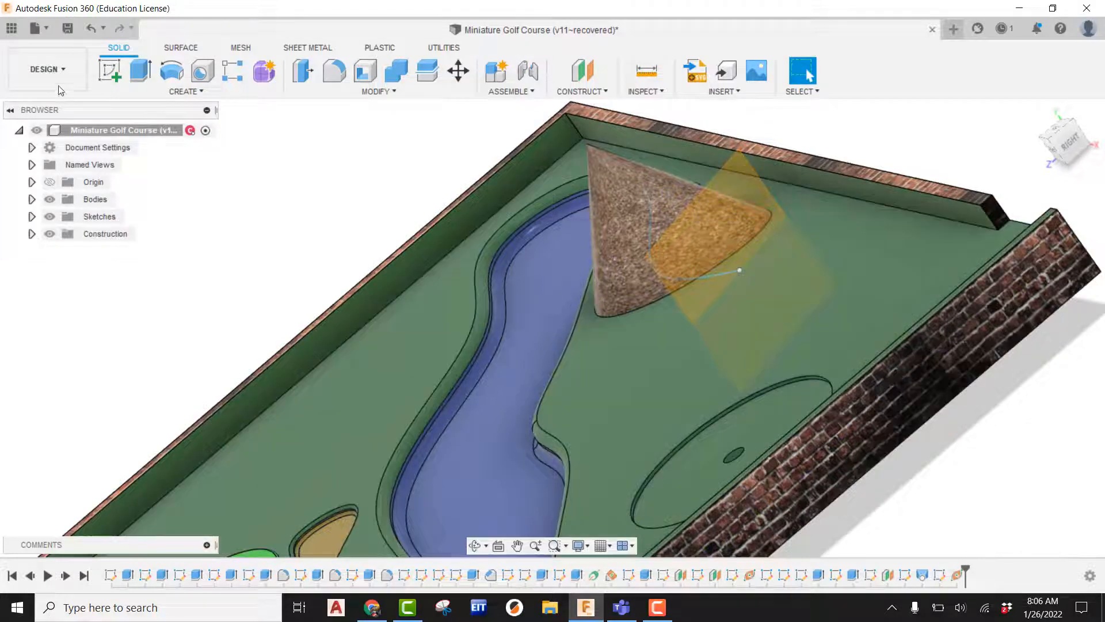
# Start a sketch on the new plane at the spline's end and turn on the Slice display.
pyautogui.click(117, 69)
pyautogui.click(706, 198)
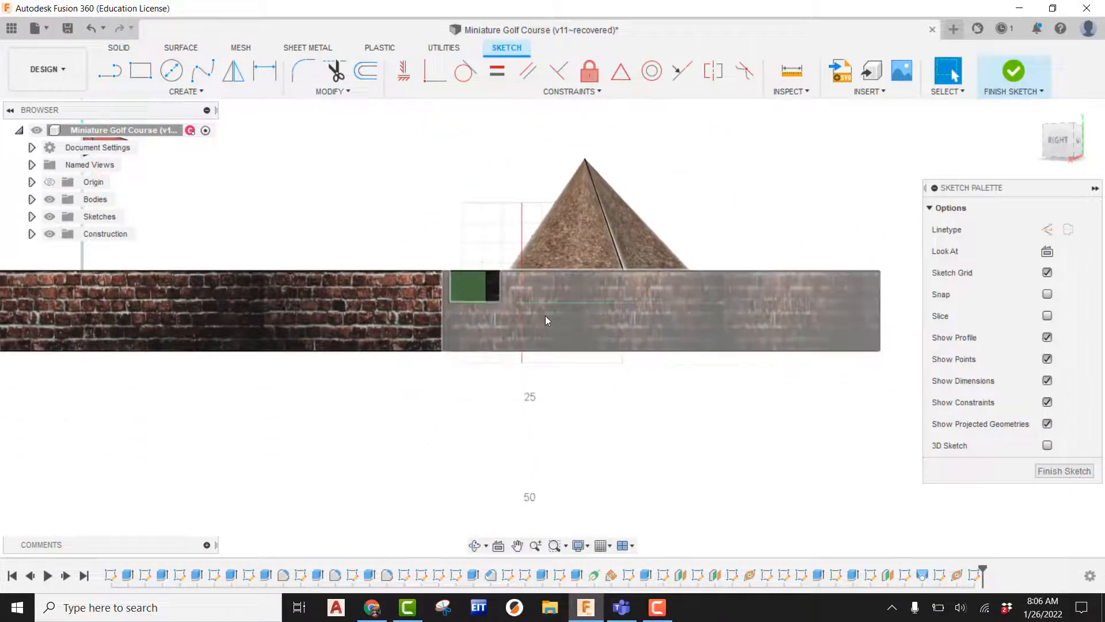
pyautogui.scroll(5, 544, 315)
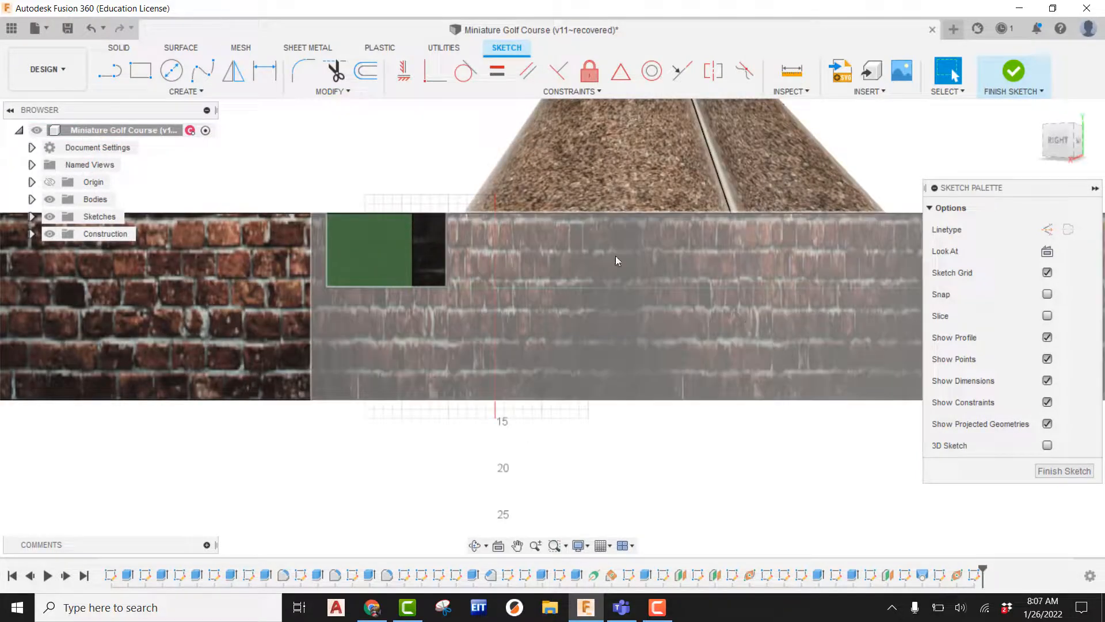
pyautogui.scroll(-3, 527, 290)
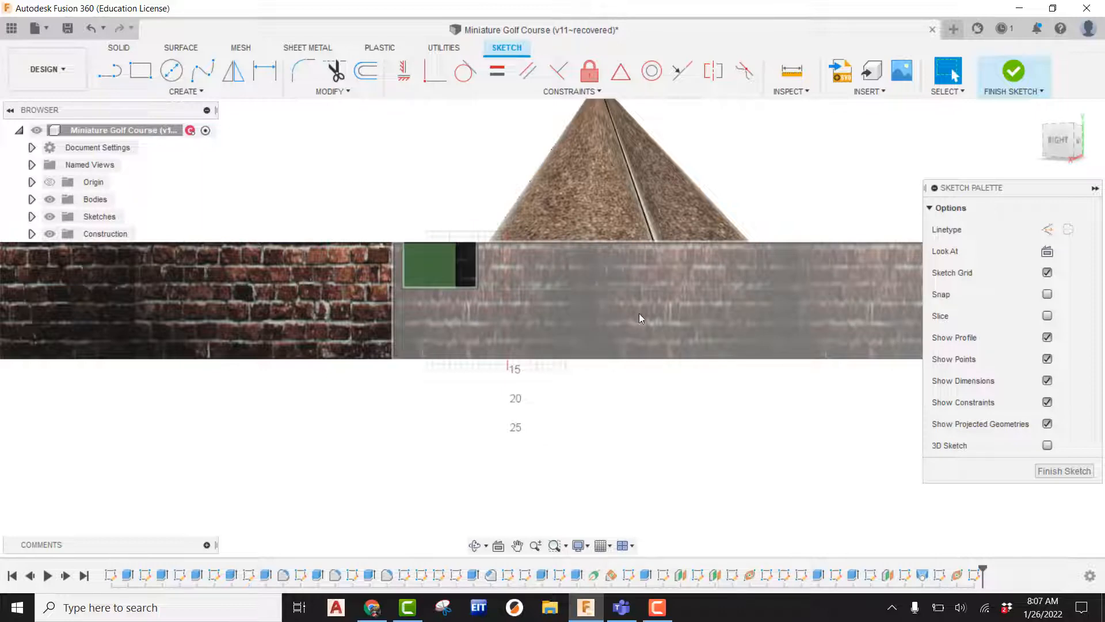
pyautogui.click(1047, 316)
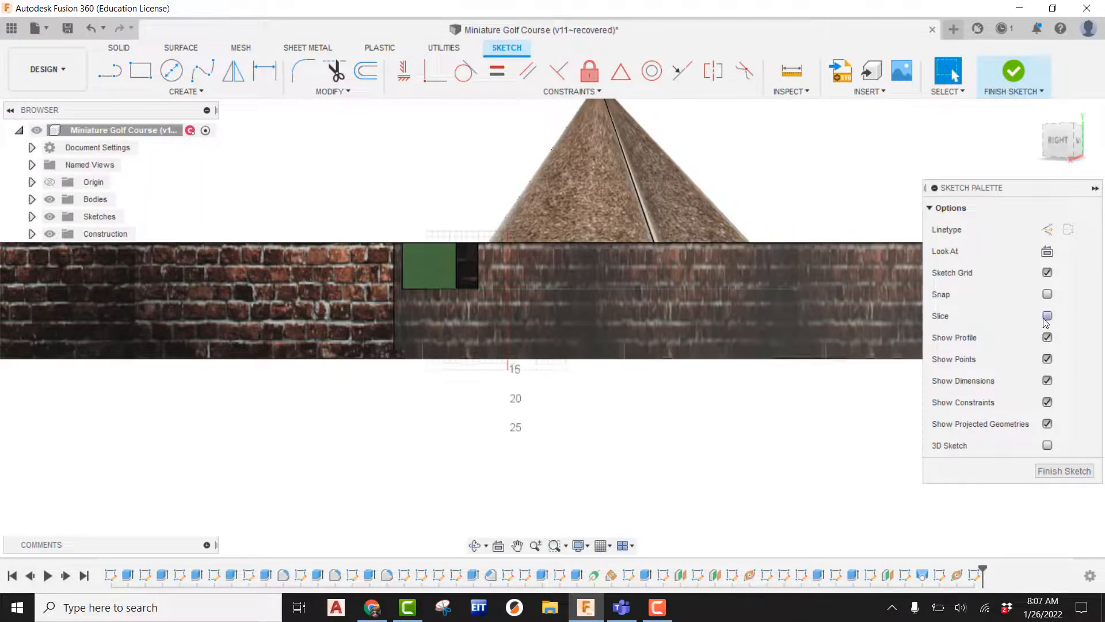
pyautogui.scroll(3, 508, 314)
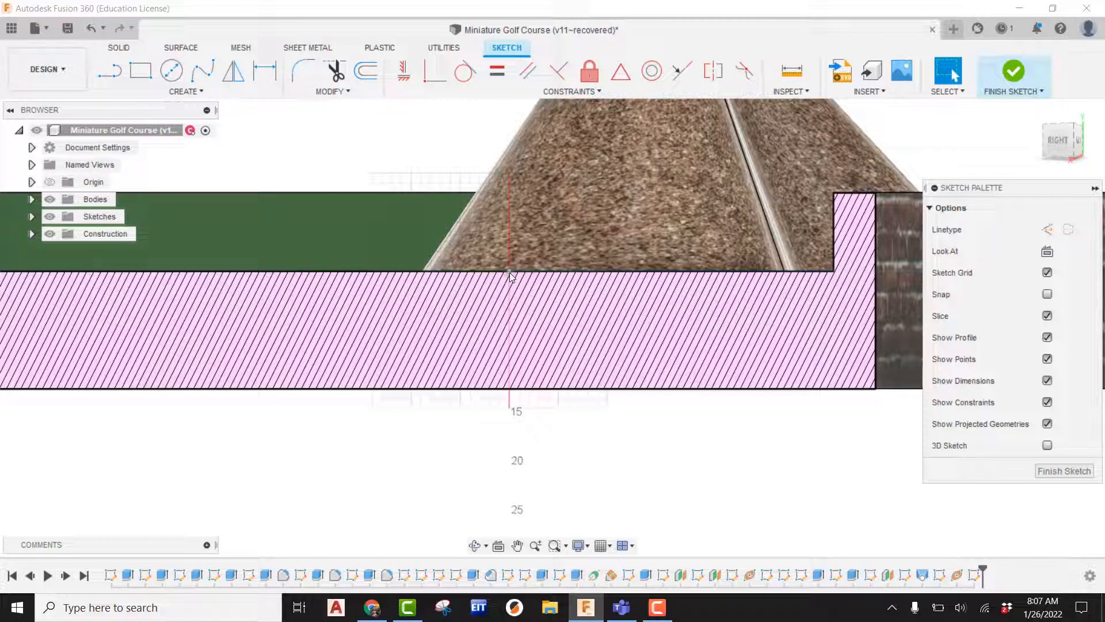
# Draw a 7 in diameter circle centred on the sketch origin at the course surface.
pyautogui.click(171, 70)
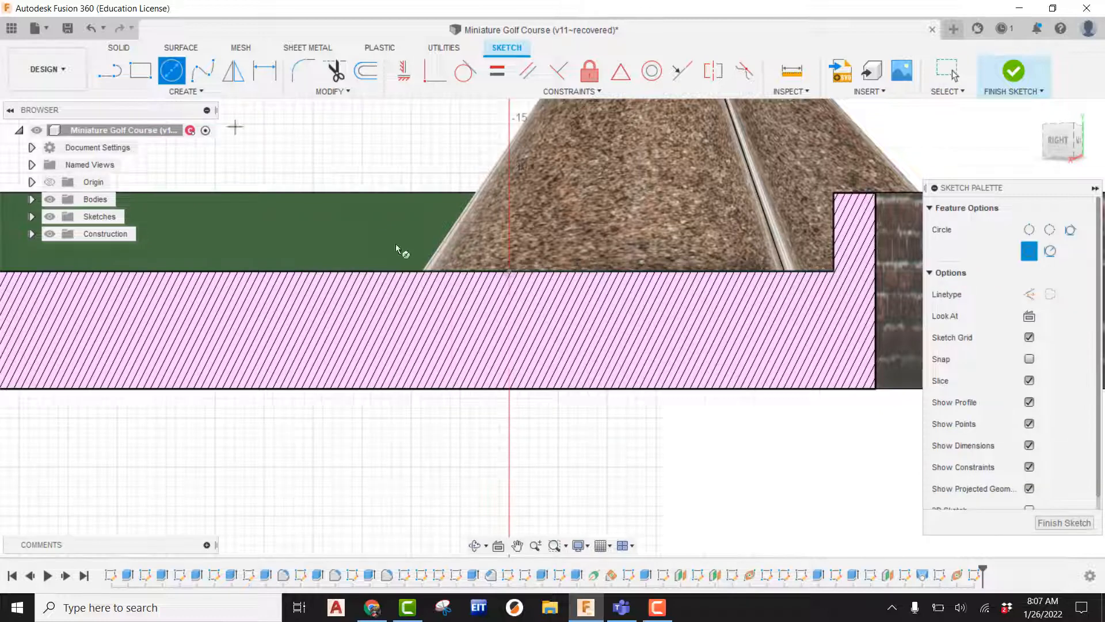
pyautogui.click(508, 271)
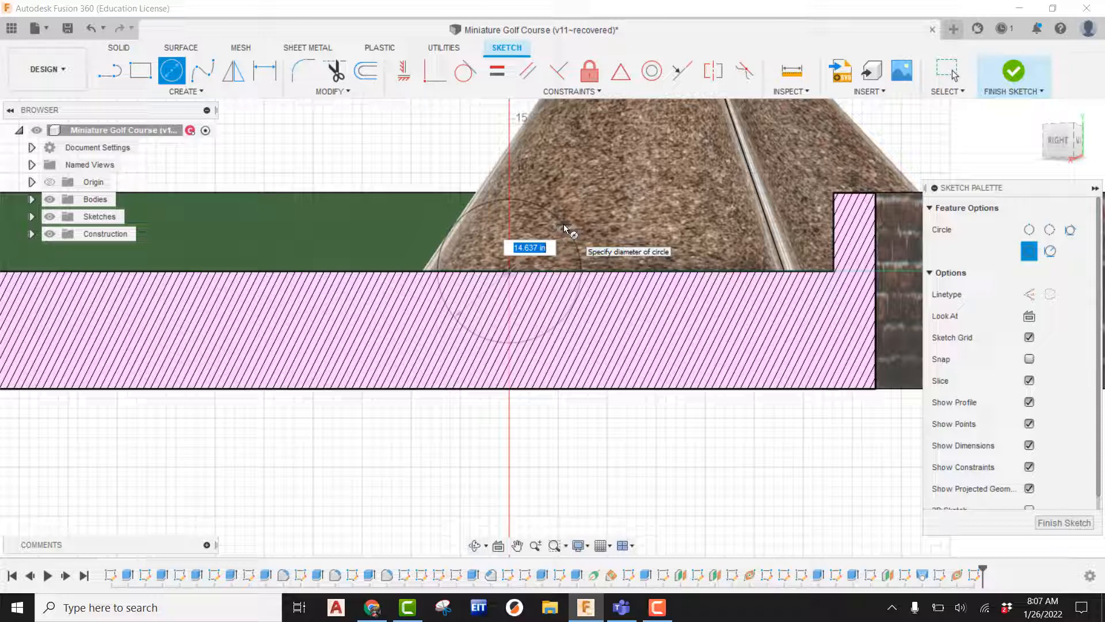
pyautogui.write('7')
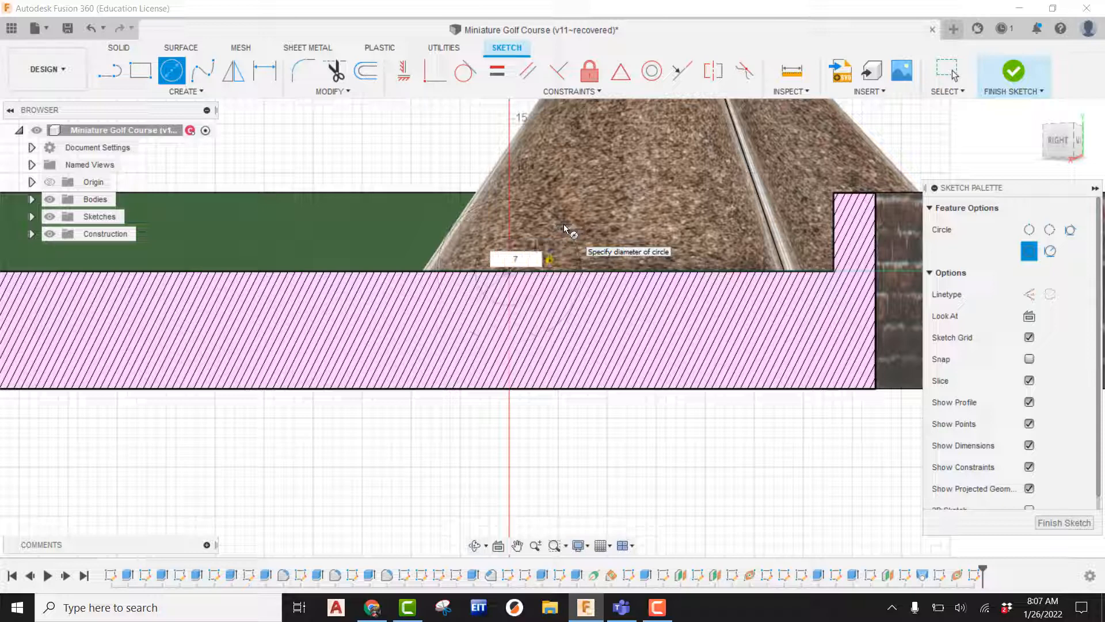
pyautogui.press('Return')
pyautogui.press('Escape')
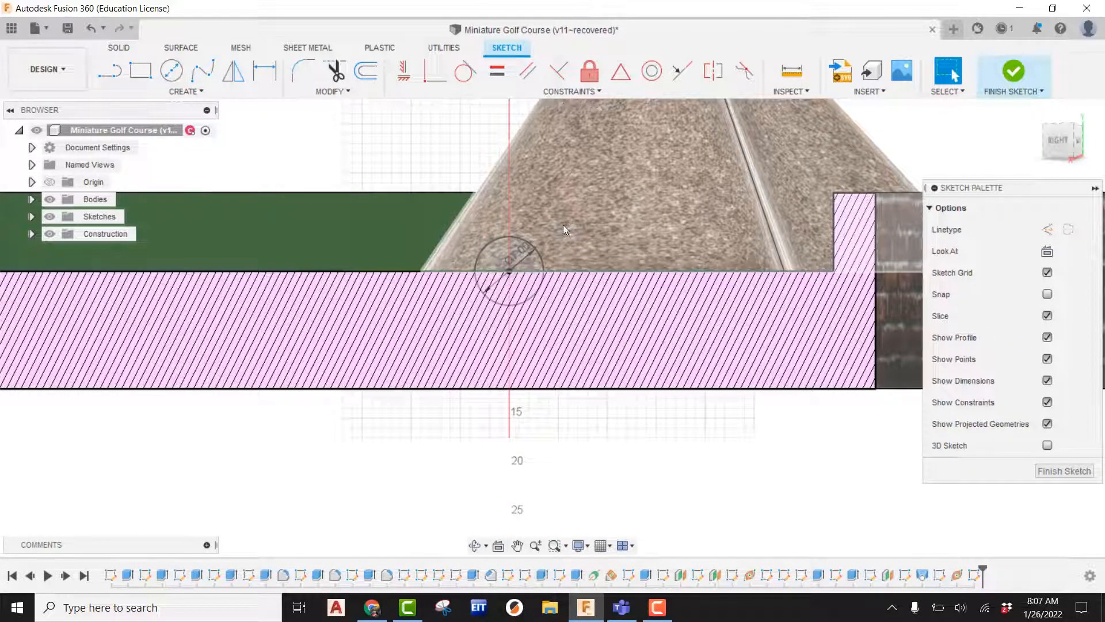
# Draw a horizontal line across the full diameter of the circle along the course surface and finish the sketch.
pyautogui.scroll(4, 563, 224)
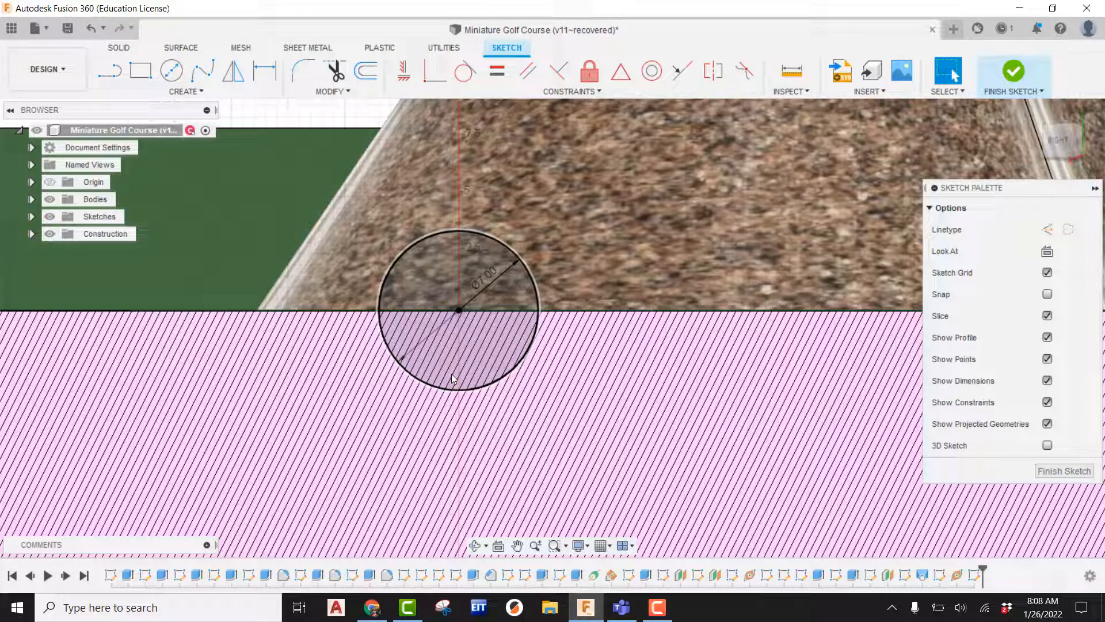
pyautogui.press('l')
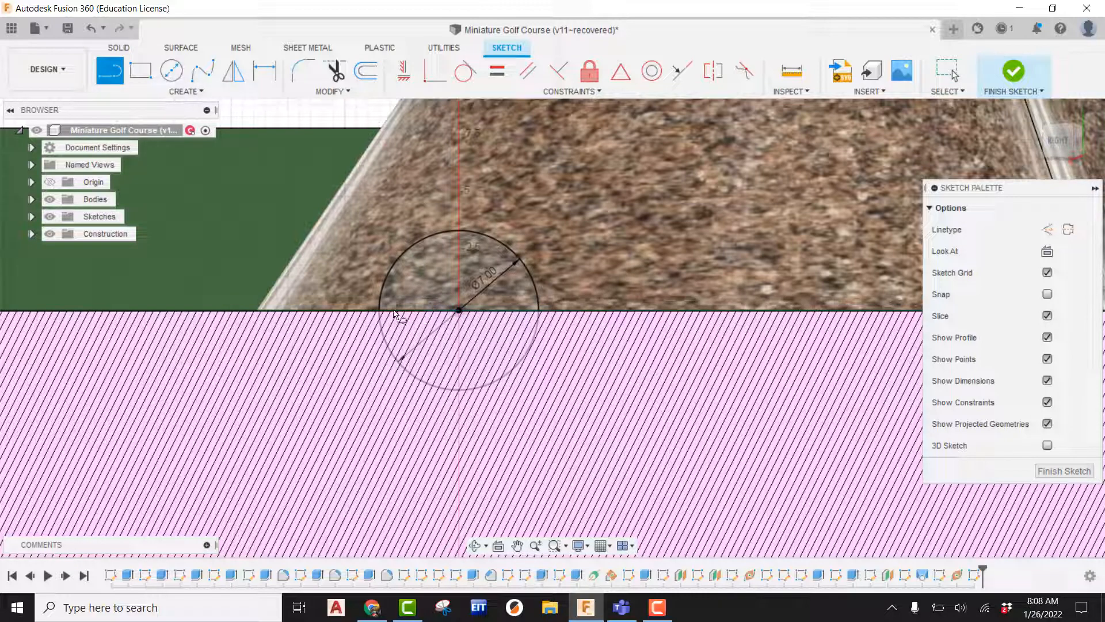
pyautogui.click(459, 310)
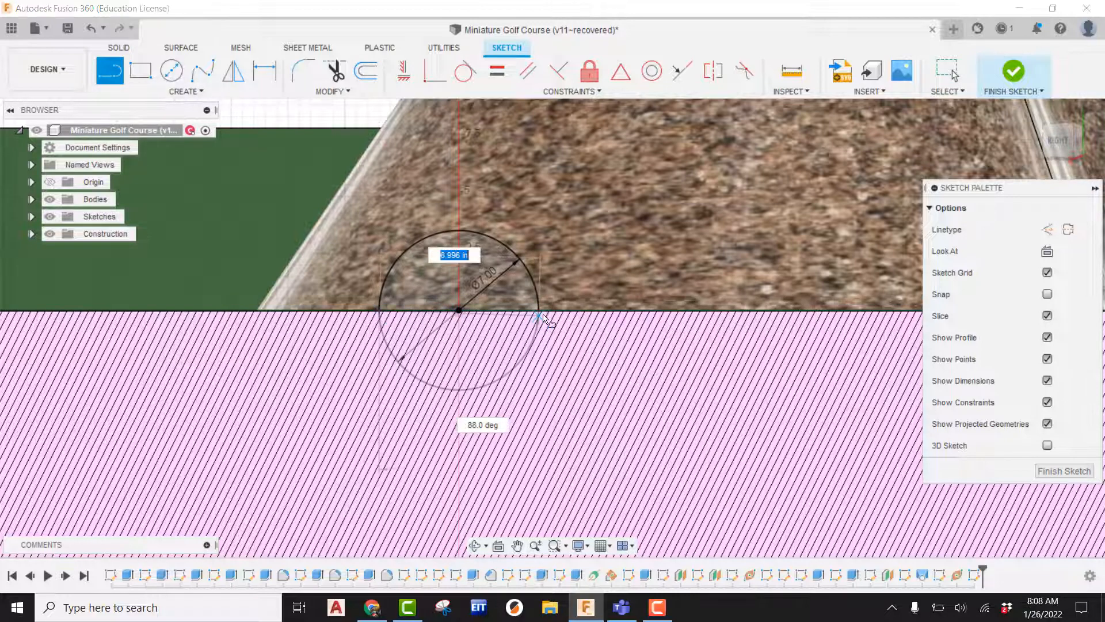
pyautogui.click(540, 310)
pyautogui.rightClick(632, 257)
pyautogui.click(670, 255)
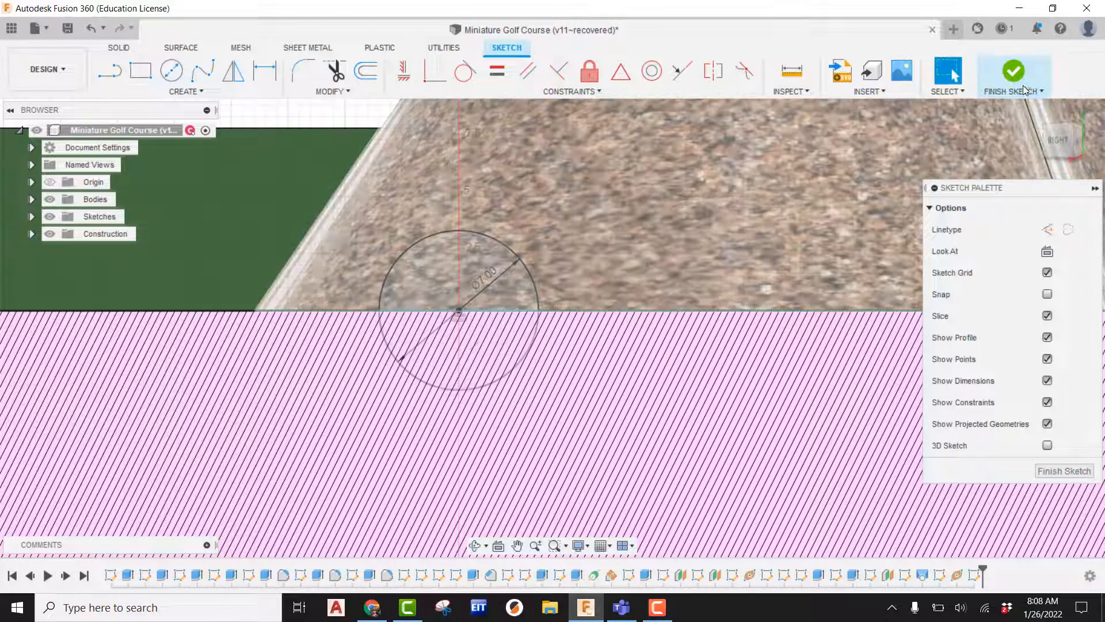
pyautogui.click(1013, 74)
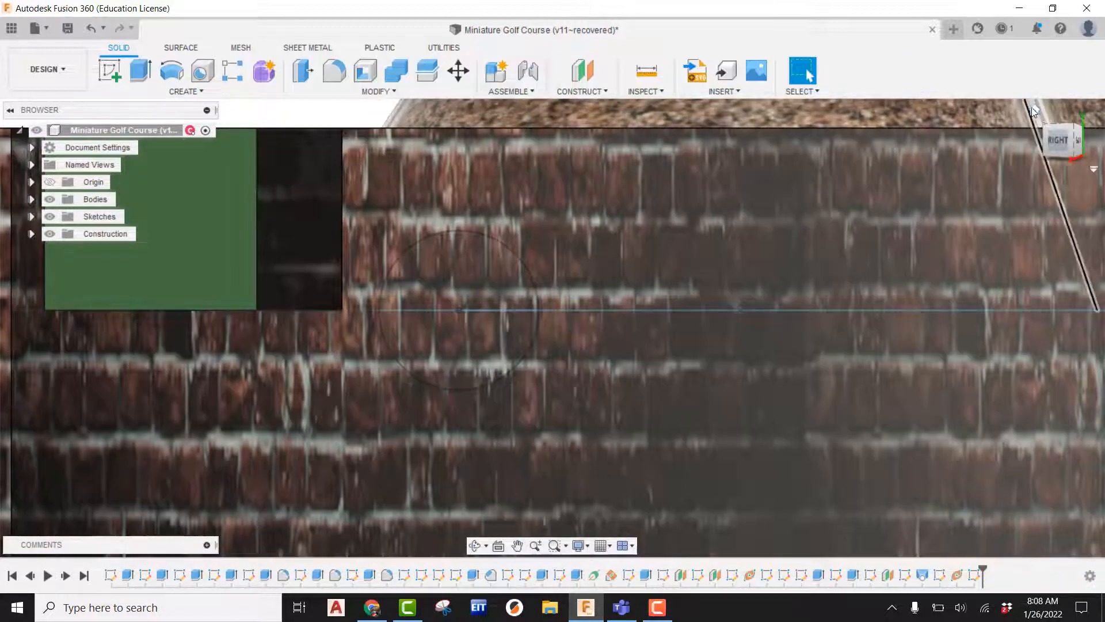
# Sweep the upper half-circle profile along the full length of the spline as a cut through the rock hill.
pyautogui.click(1039, 155)
pyautogui.scroll(10, 633, 343)
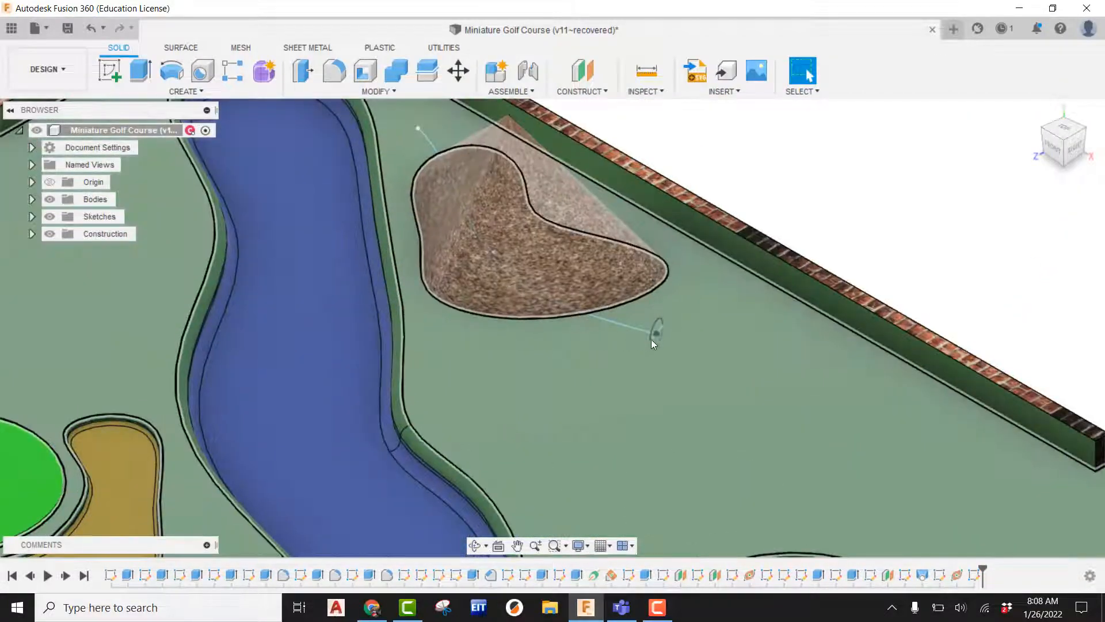
pyautogui.scroll(2, 765, 386)
pyautogui.scroll(-6, 765, 386)
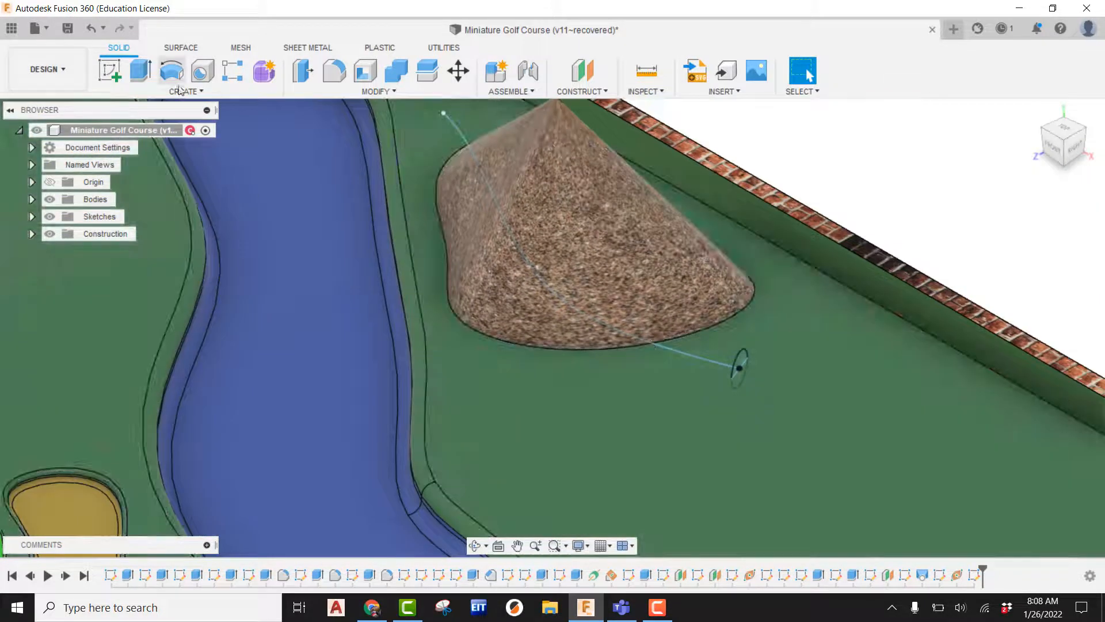
pyautogui.click(184, 91)
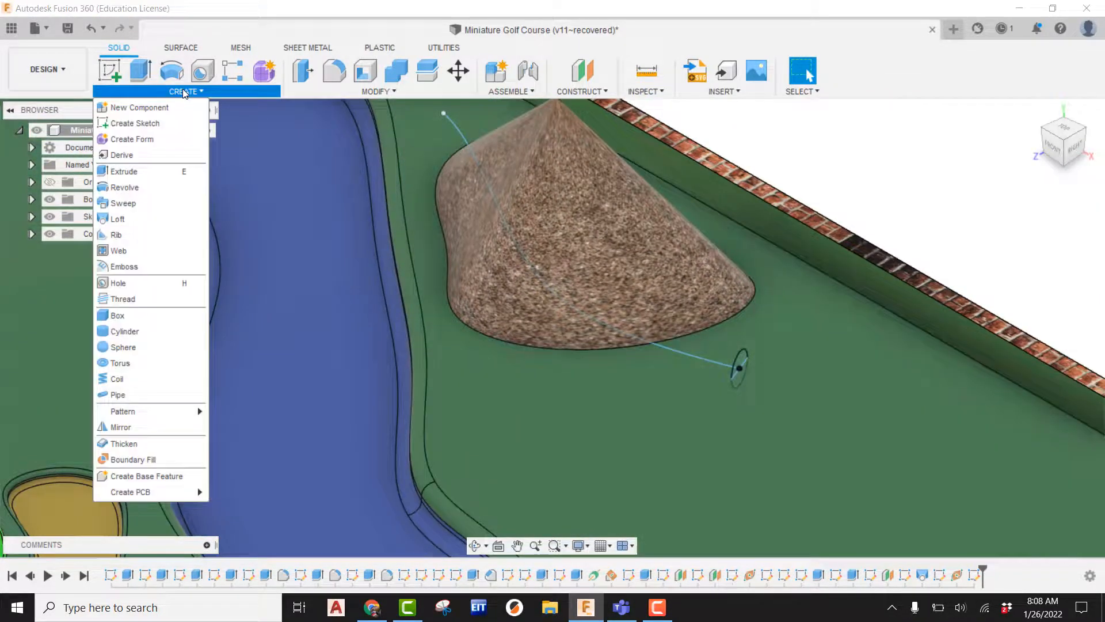
pyautogui.click(168, 202)
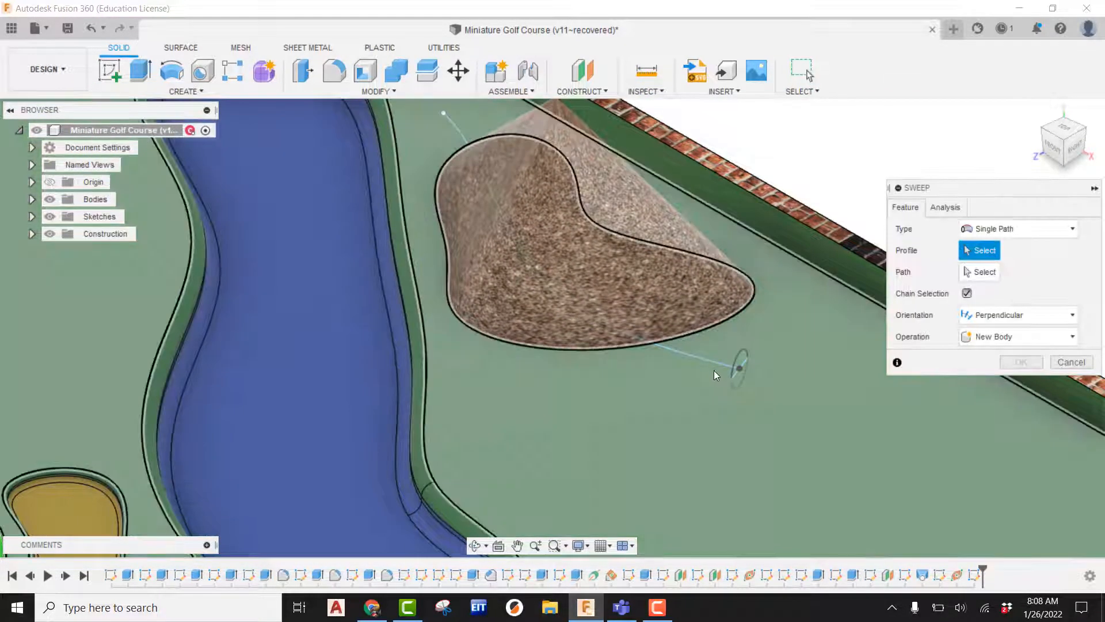
pyautogui.scroll(3, 737, 373)
pyautogui.scroll(3, 737, 373)
pyautogui.click(765, 337)
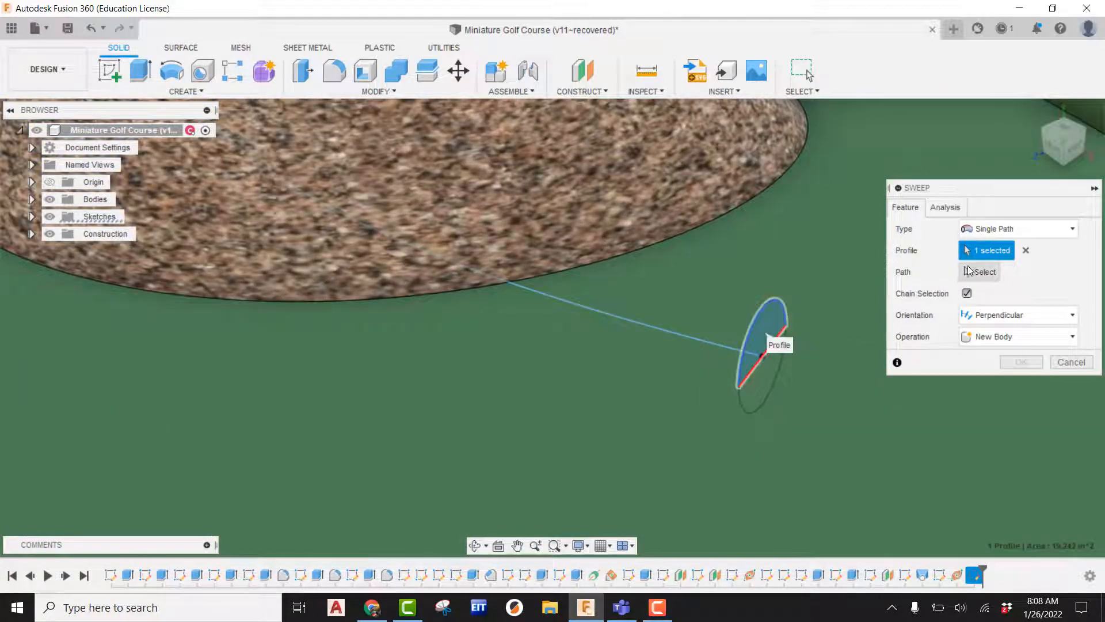
pyautogui.click(699, 339)
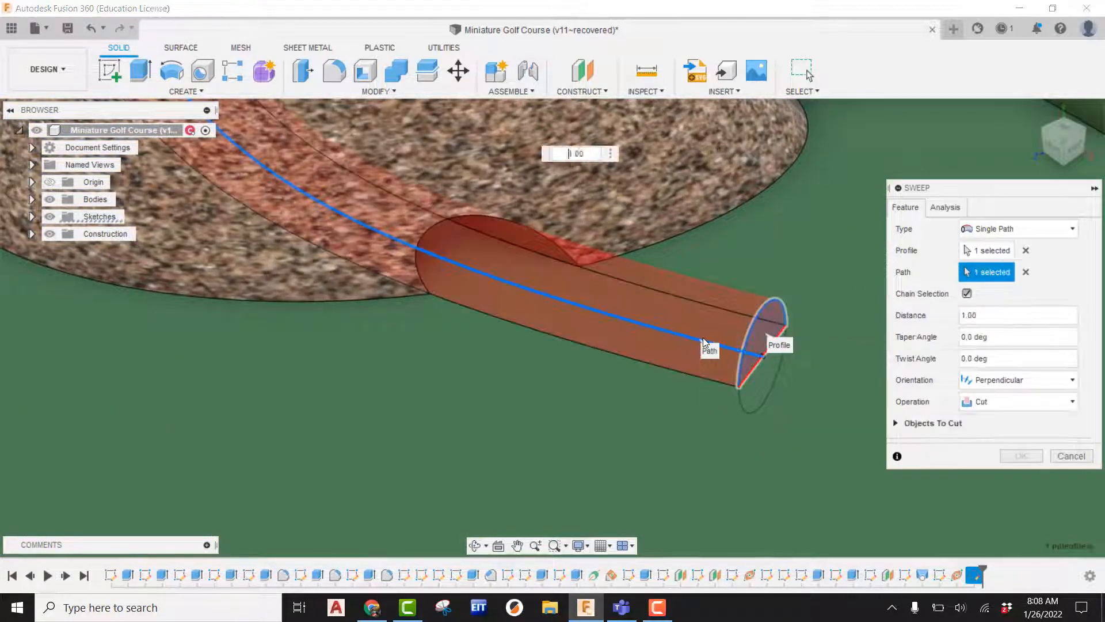
pyautogui.scroll(-5, 699, 343)
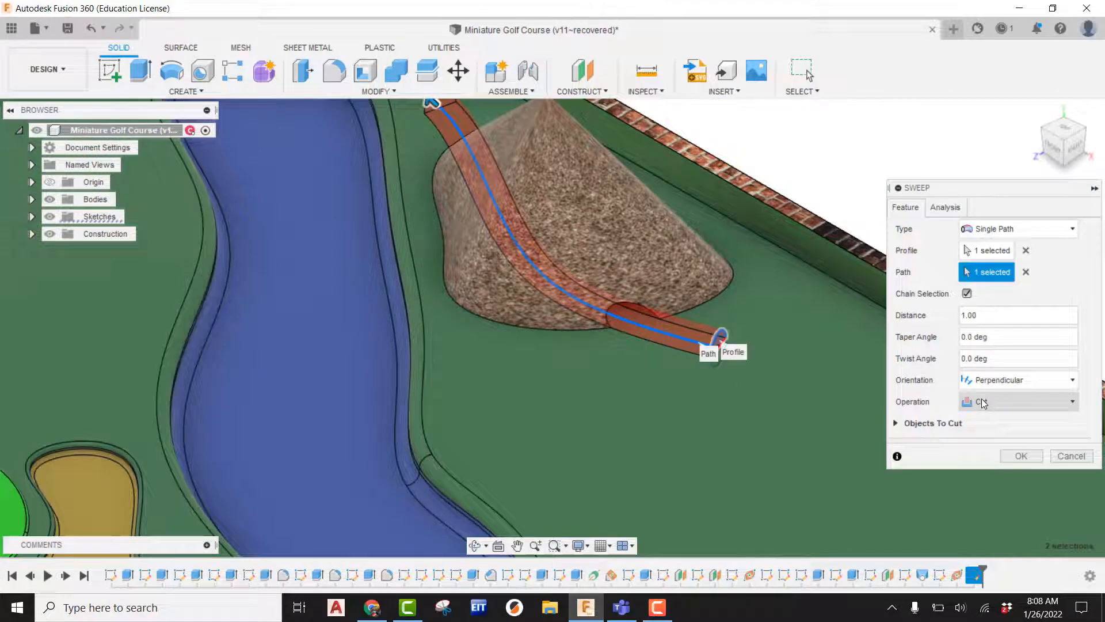
pyautogui.scroll(-2, 768, 382)
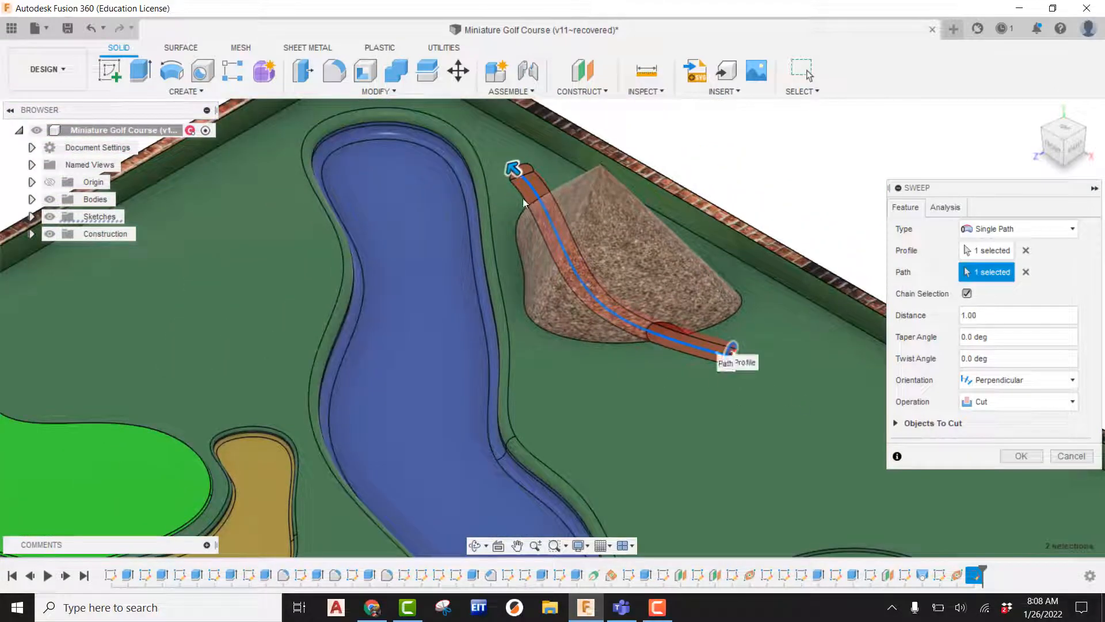
pyautogui.click(1021, 455)
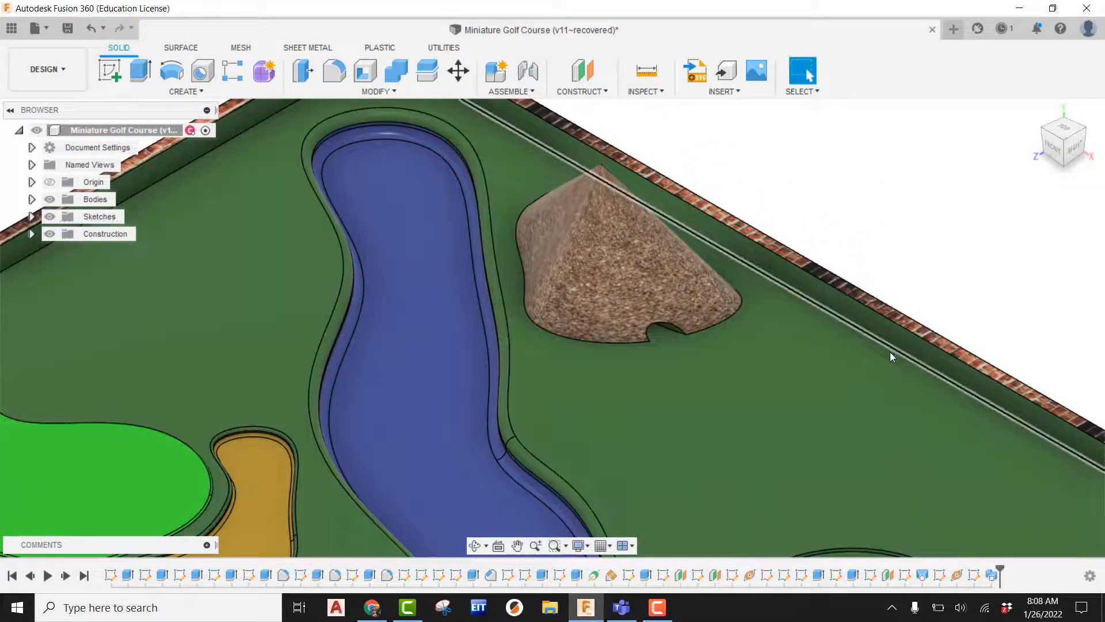
# Fillet the arched edges of both tunnel openings in the rock hill with a 2 in radius.
pyautogui.keyDown('shift'); pyautogui.moveTo(890, 351); pyautogui.dragTo(765, 299, button='middle'); pyautogui.keyUp('shift')
pyautogui.scroll(10, 672, 305)
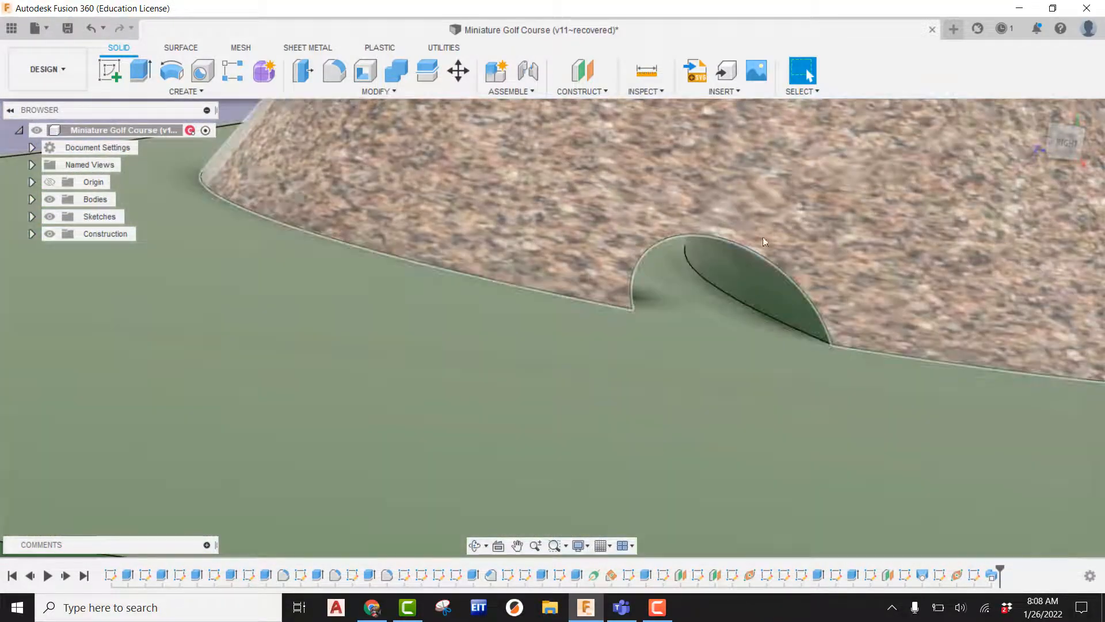
pyautogui.scroll(-5, 620, 294)
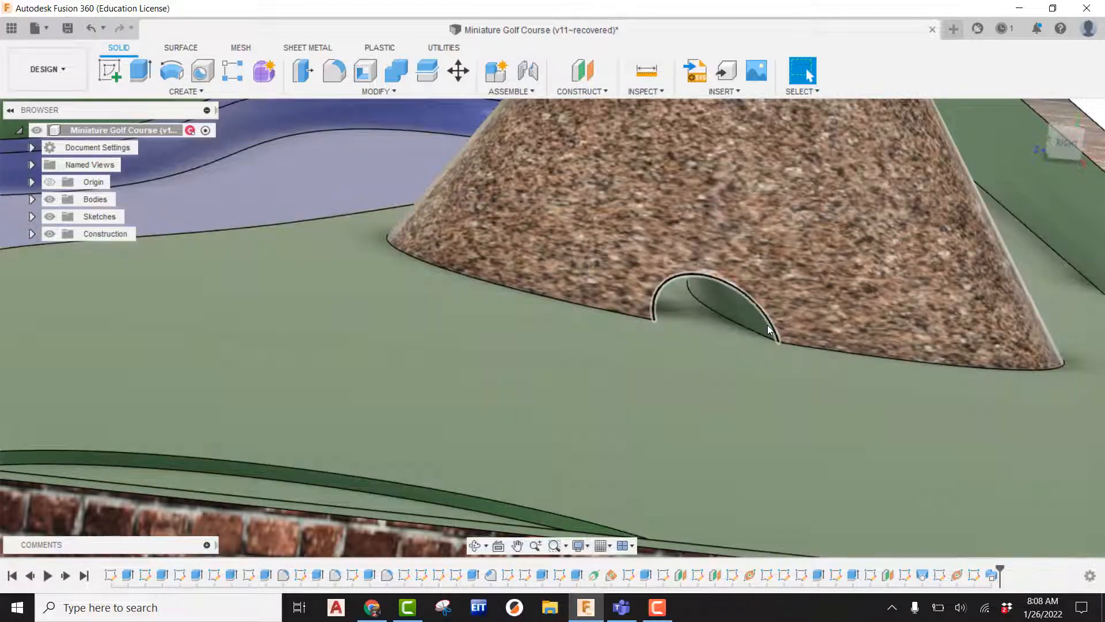
pyautogui.click(334, 70)
pyautogui.click(717, 278)
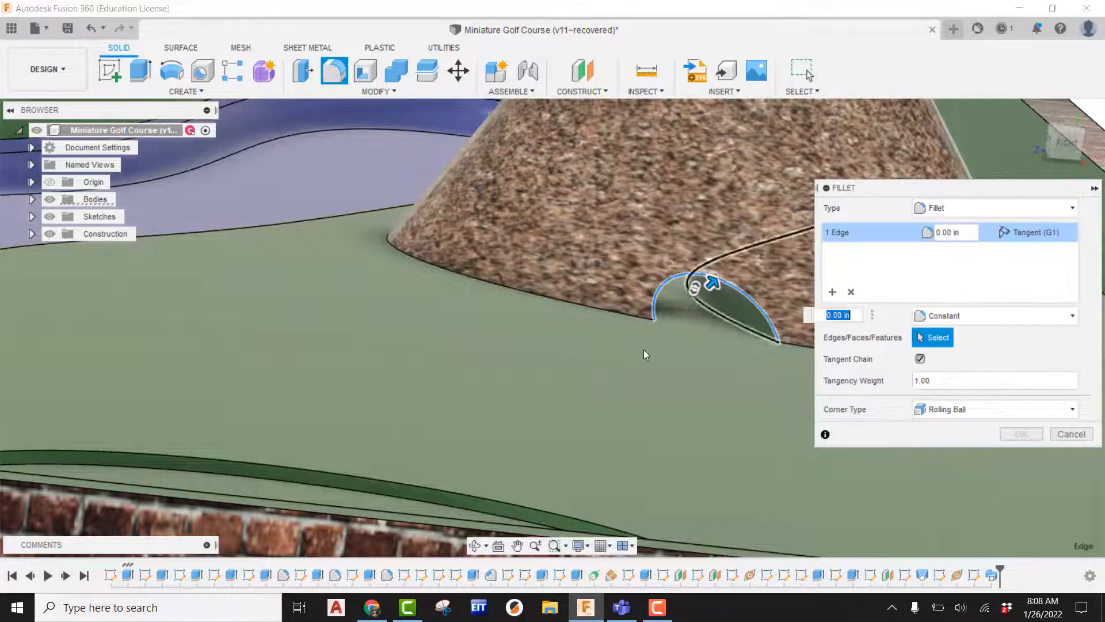
pyautogui.keyDown('shift'); pyautogui.moveTo(644, 352); pyautogui.dragTo(791, 231, button='middle'); pyautogui.keyUp('shift')
pyautogui.scroll(4, 438, 397)
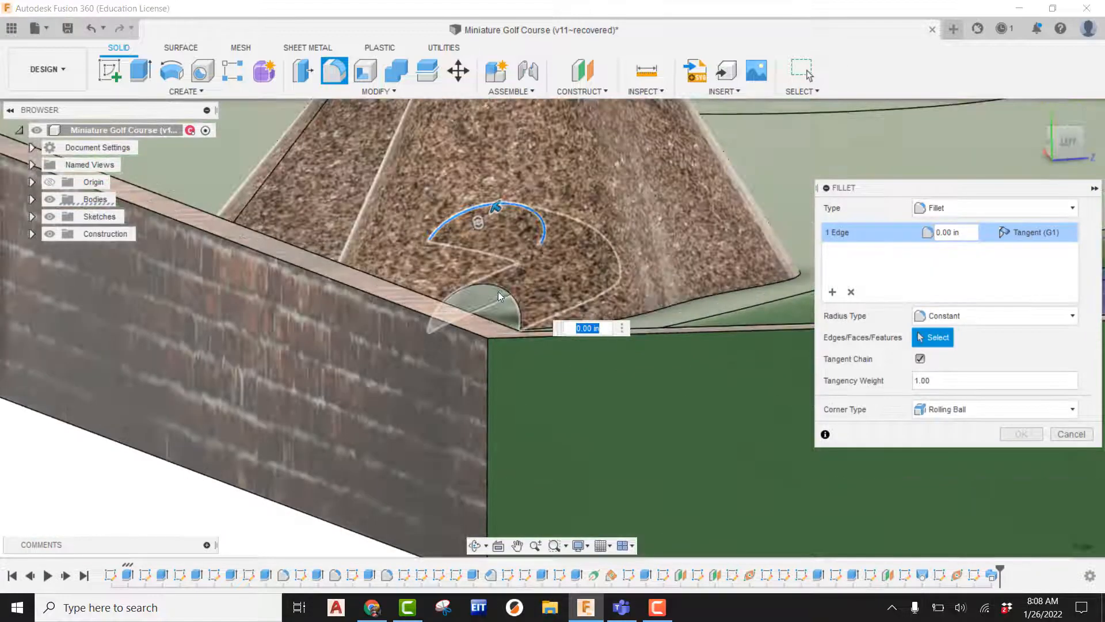
pyautogui.click(499, 290)
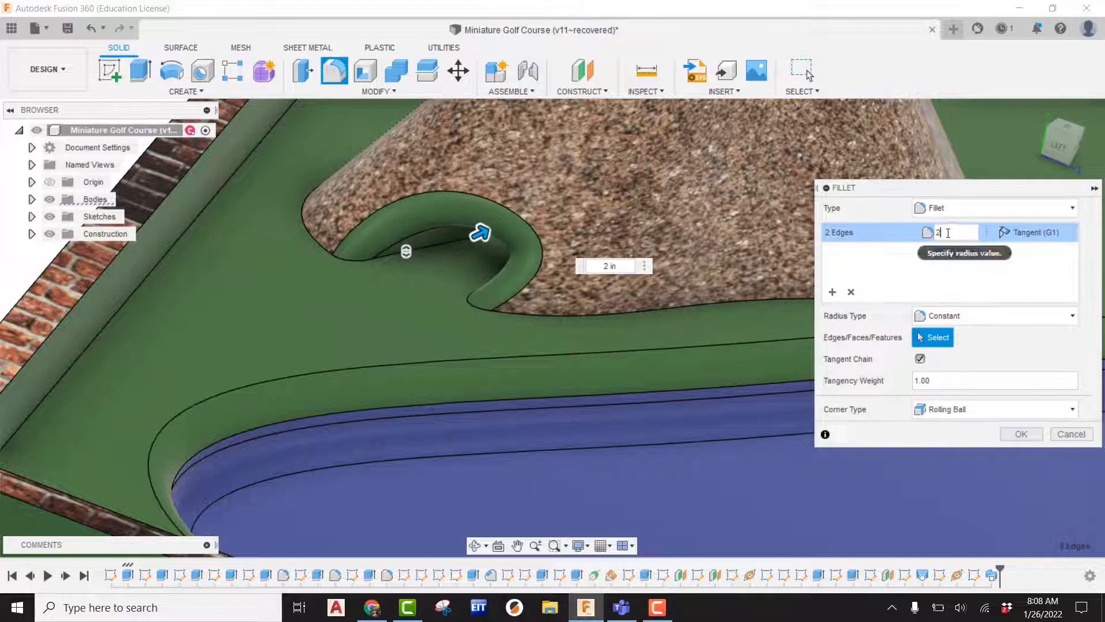
pyautogui.keyDown('shift'); pyautogui.moveTo(733, 270); pyautogui.dragTo(576, 253, button='middle'); pyautogui.keyUp('shift')
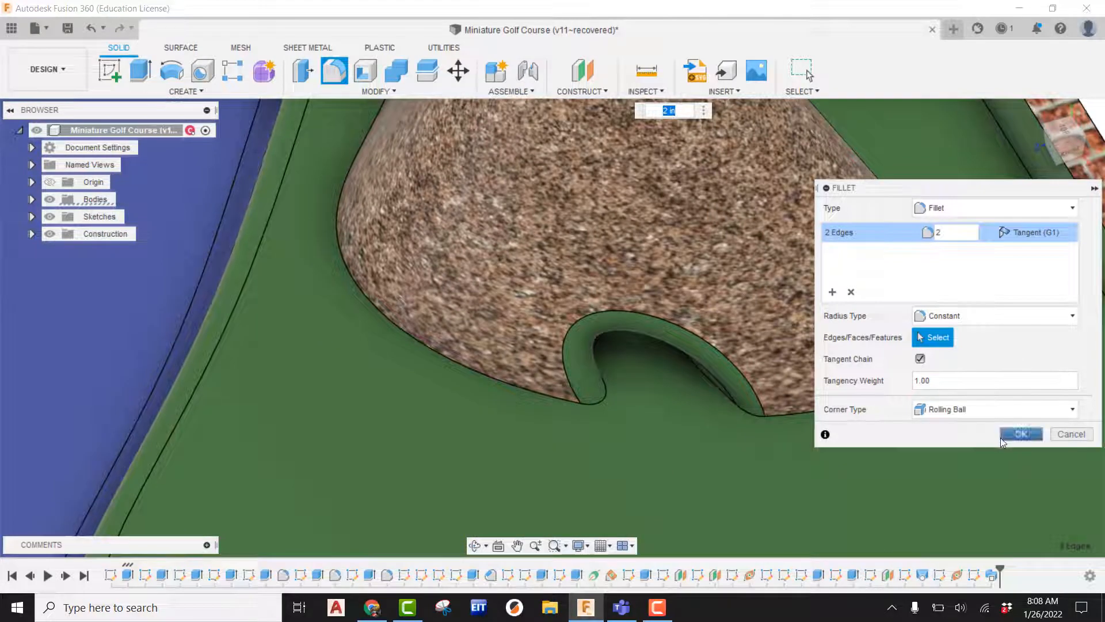
pyautogui.click(1002, 439)
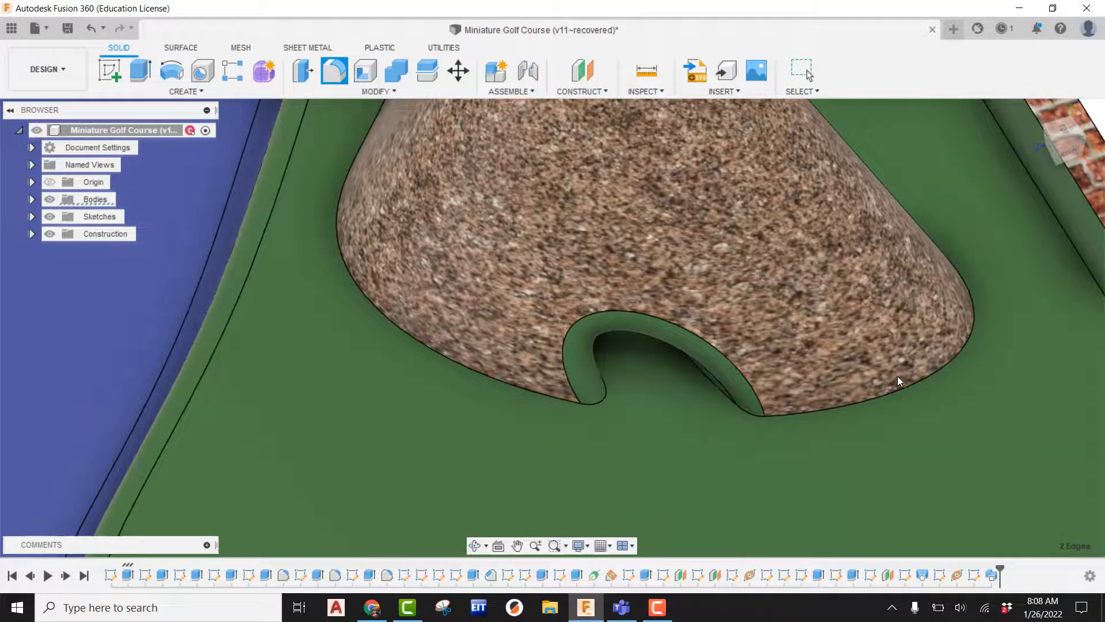
# Apply the hill's rock appearance, for faces only, to the fillet face of the tunnel opening facing the circular area.
pyautogui.keyDown('shift'); pyautogui.moveTo(898, 376); pyautogui.dragTo(700, 365, button='middle'); pyautogui.keyUp('shift')
pyautogui.scroll(-3, 699, 370)
pyautogui.scroll(4, 699, 371)
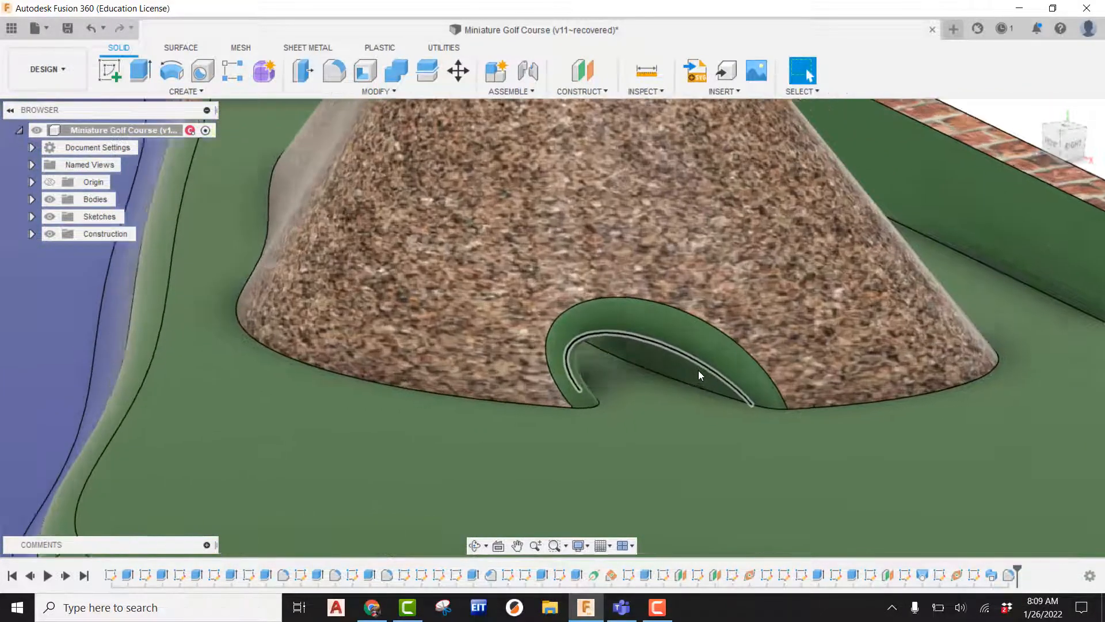
pyautogui.scroll(2, 699, 375)
pyautogui.rightClick(695, 327)
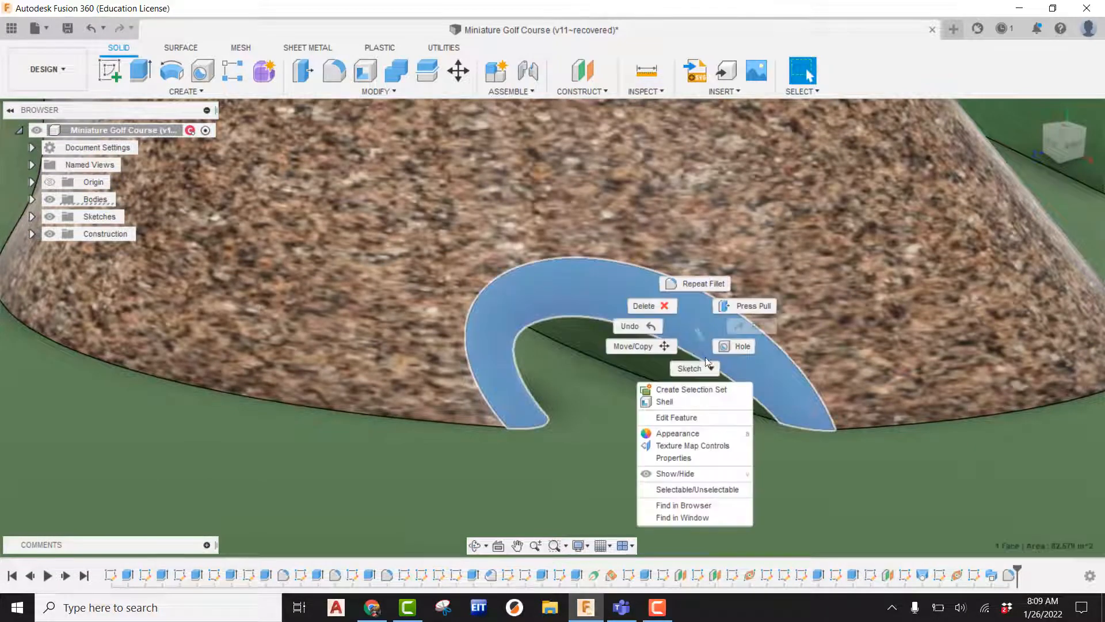
pyautogui.click(737, 423)
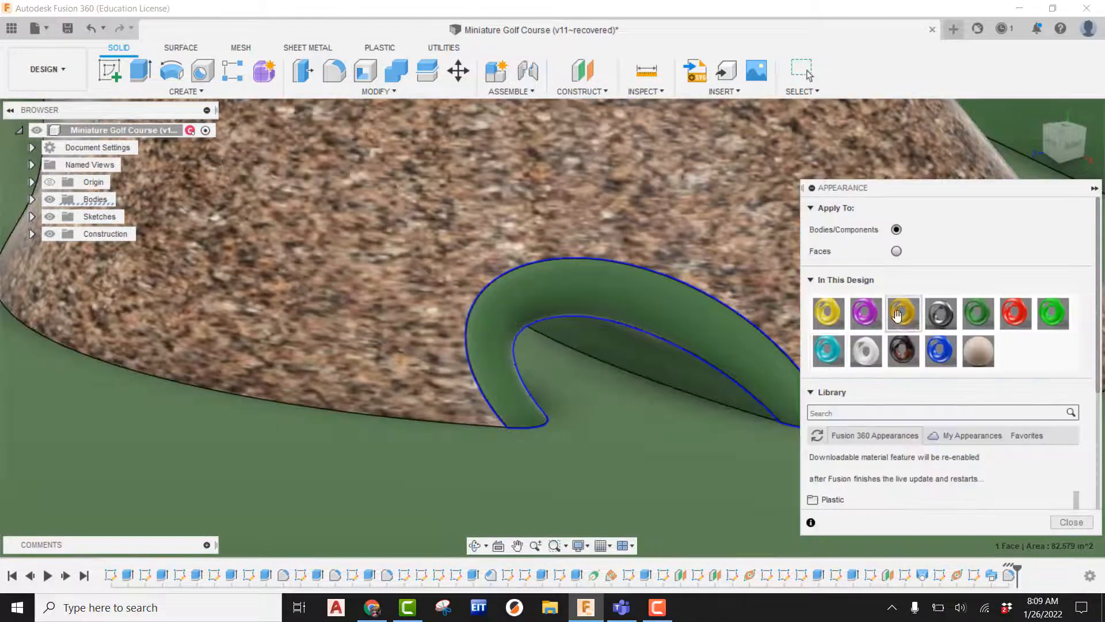
pyautogui.moveTo(973, 357); pyautogui.dragTo(677, 371)
# Apply the same rock appearance to the fillet face at the tunnel's opposite opening and finish the appearance edits.
pyautogui.scroll(-8, 742, 427)
pyautogui.keyDown('shift'); pyautogui.moveTo(651, 407); pyautogui.dragTo(533, 390, button='middle'); pyautogui.keyUp('shift')
pyautogui.scroll(5, 533, 387)
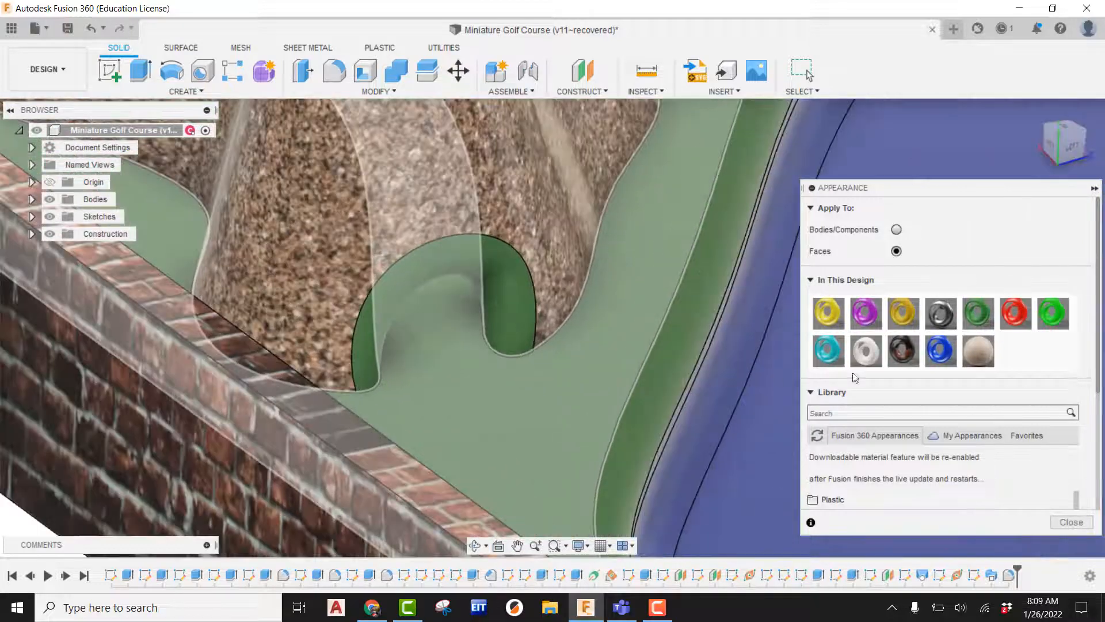
pyautogui.moveTo(977, 352); pyautogui.dragTo(502, 262)
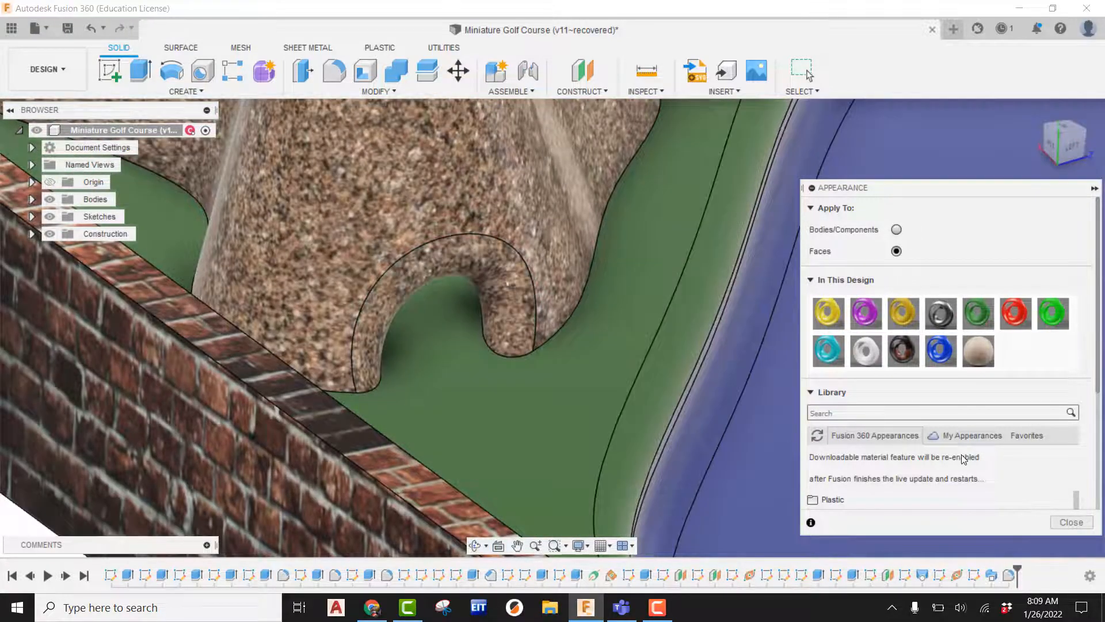
pyautogui.click(1070, 521)
# Examine the tunnelled rock hill and the course layout around the circular area, at an angle and from directly above.
pyautogui.scroll(-5, 719, 411)
pyautogui.keyDown('shift'); pyautogui.moveTo(711, 408); pyautogui.dragTo(576, 334, button='middle'); pyautogui.keyUp('shift')
pyautogui.keyDown('shift'); pyautogui.moveTo(403, 380); pyautogui.dragTo(661, 384, button='middle'); pyautogui.keyUp('shift')
pyautogui.scroll(-5, 667, 384)
pyautogui.moveTo(812, 392); pyautogui.dragTo(685, 271, button='middle')
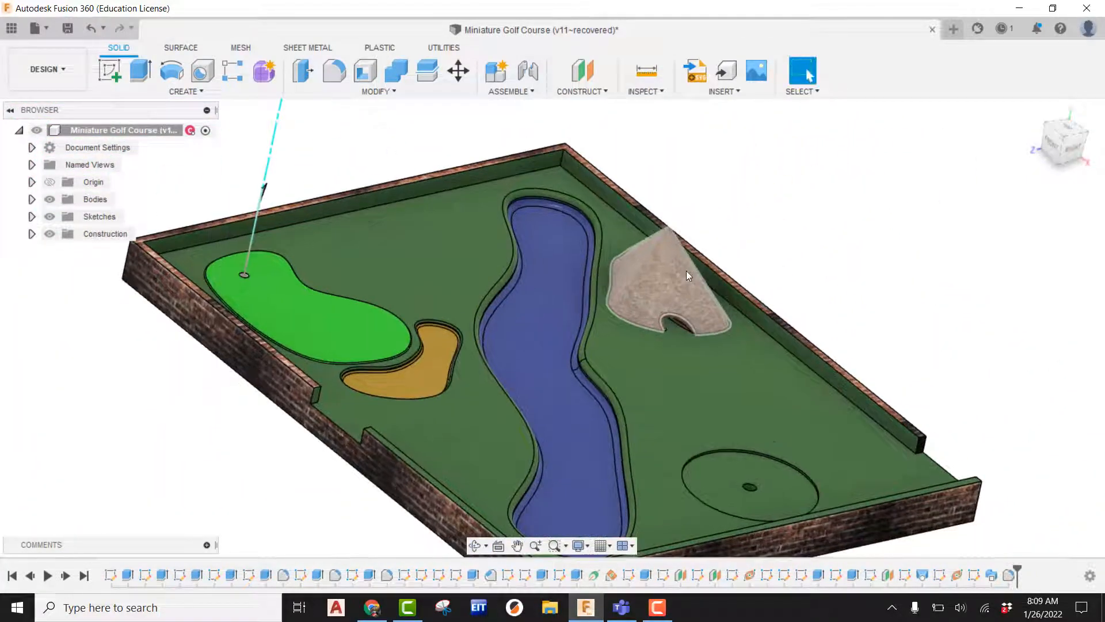
pyautogui.scroll(4, 617, 371)
pyautogui.moveTo(713, 320); pyautogui.dragTo(717, 281, button='middle')
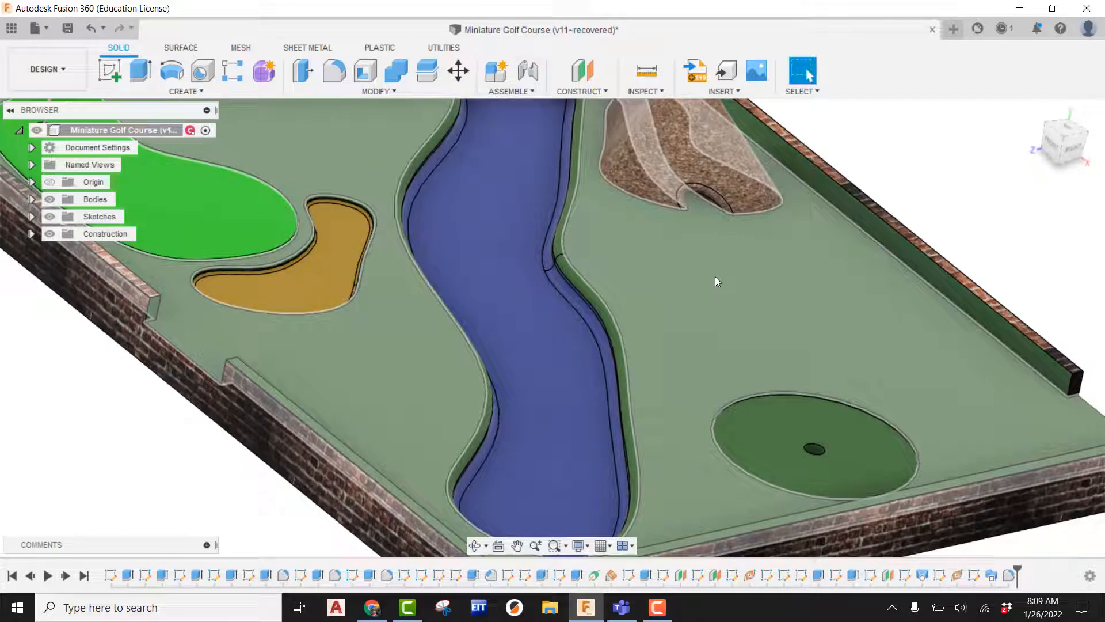
pyautogui.click(1067, 113)
pyautogui.click(1065, 129)
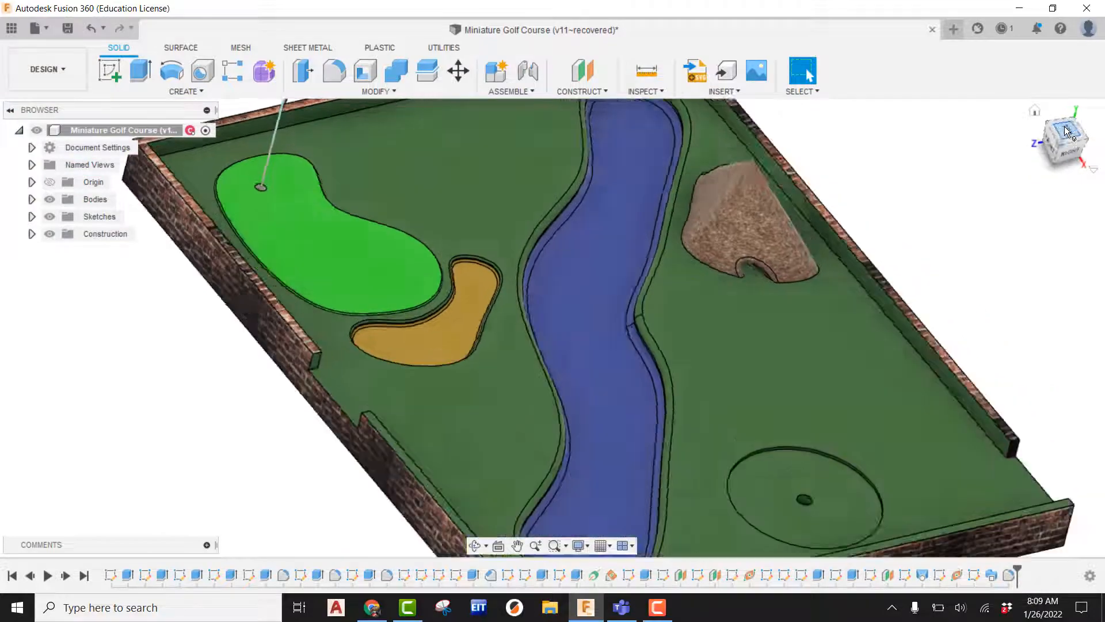
pyautogui.click(1077, 109)
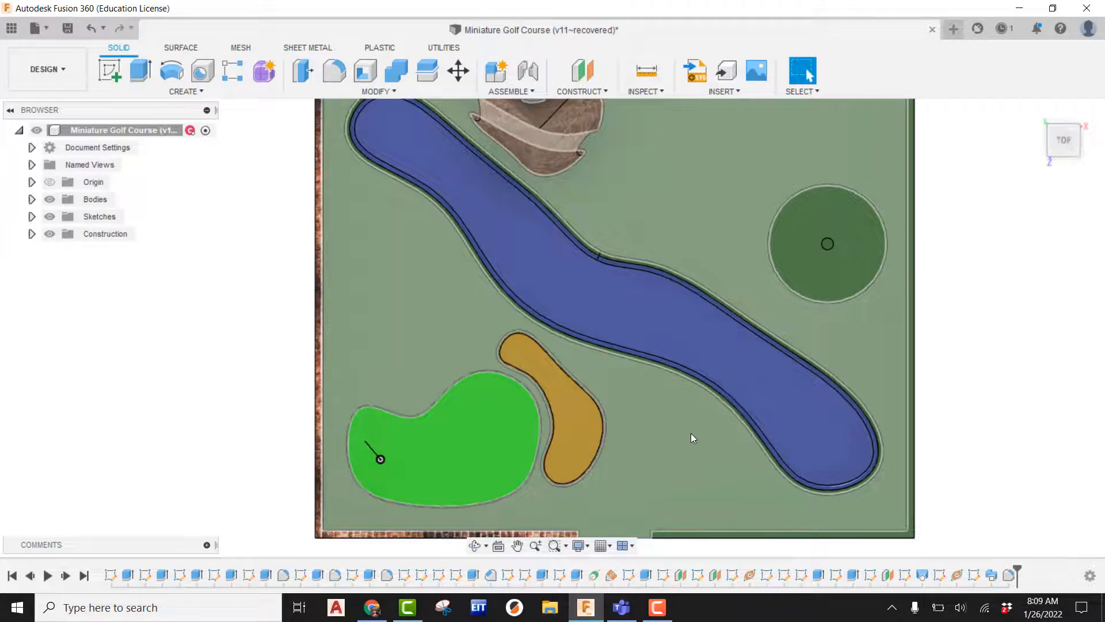
pyautogui.scroll(-3, 690, 435)
pyautogui.scroll(2, 696, 393)
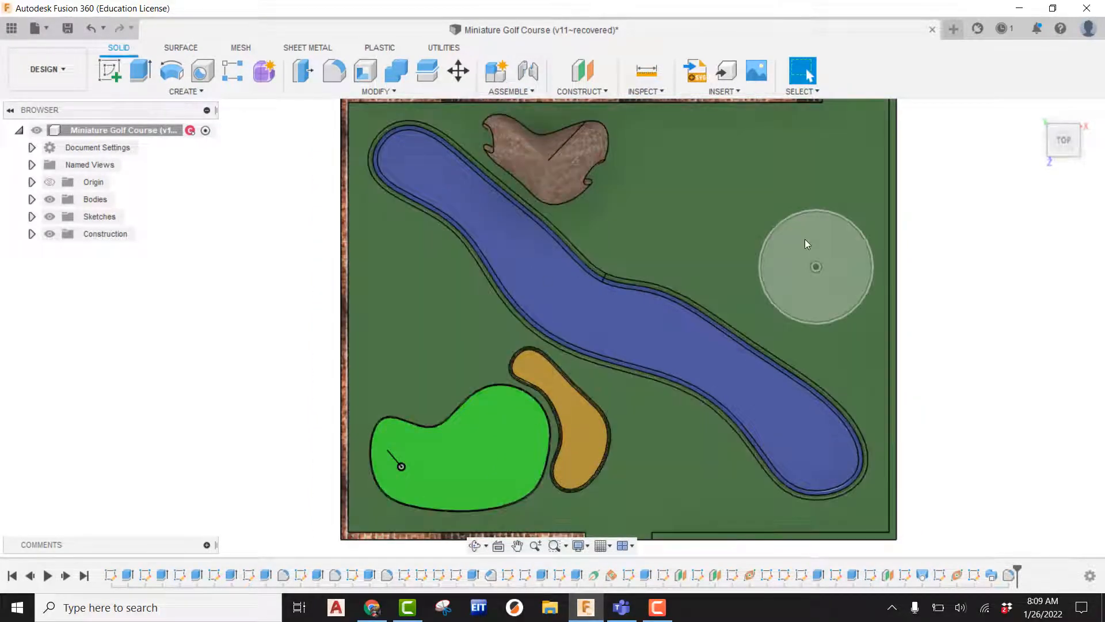
# Construct a plane at a 40-degree angle through the vertical inner edge of the wall end at the opening near the circular area.
pyautogui.scroll(-2, 803, 242)
pyautogui.keyDown('shift'); pyautogui.moveTo(795, 243); pyautogui.dragTo(644, 118, button='middle'); pyautogui.keyUp('shift')
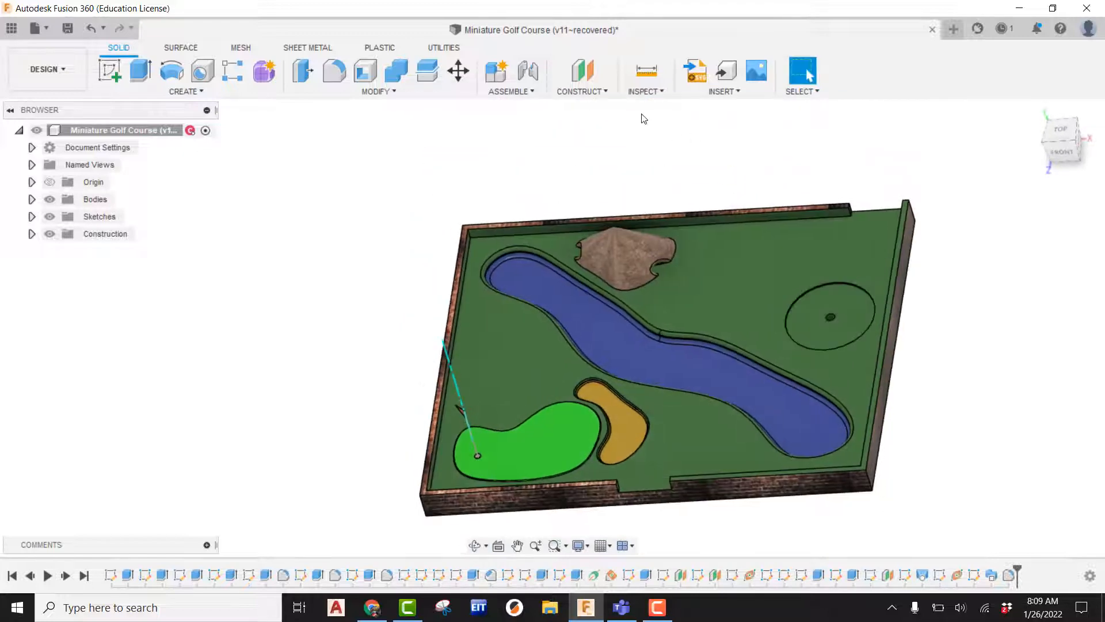
pyautogui.click(589, 92)
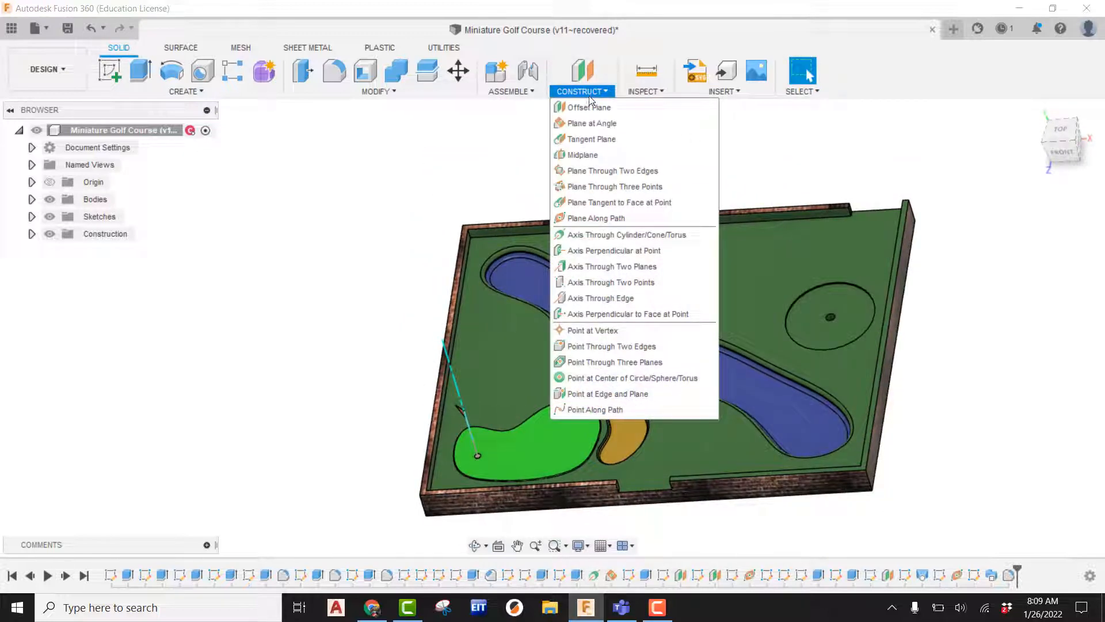
pyautogui.click(590, 123)
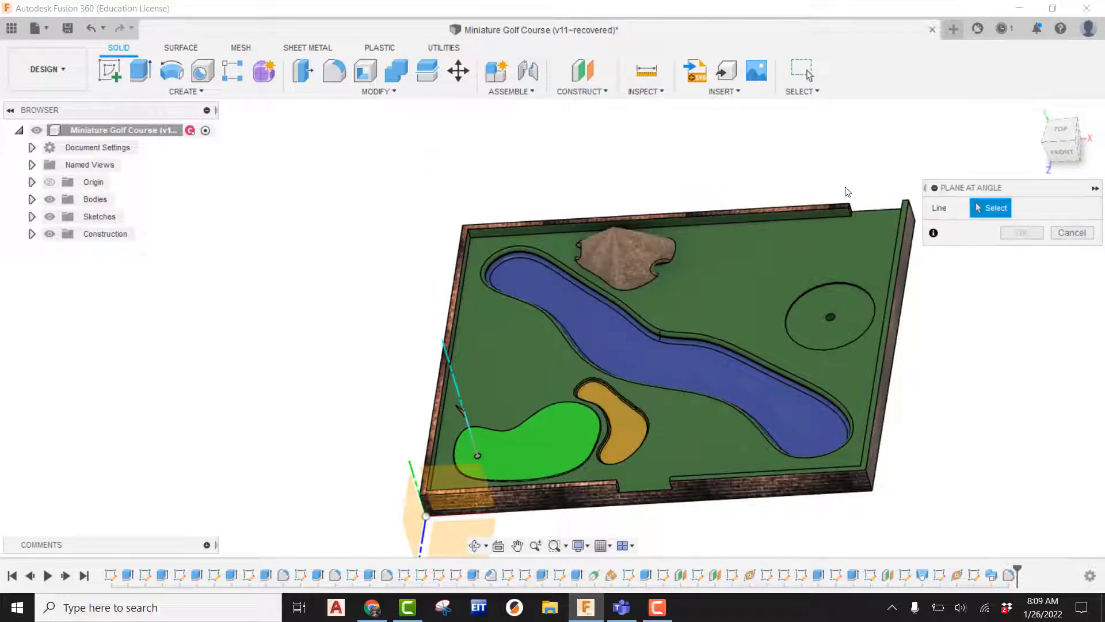
pyautogui.scroll(2, 849, 242)
pyautogui.scroll(5, 848, 237)
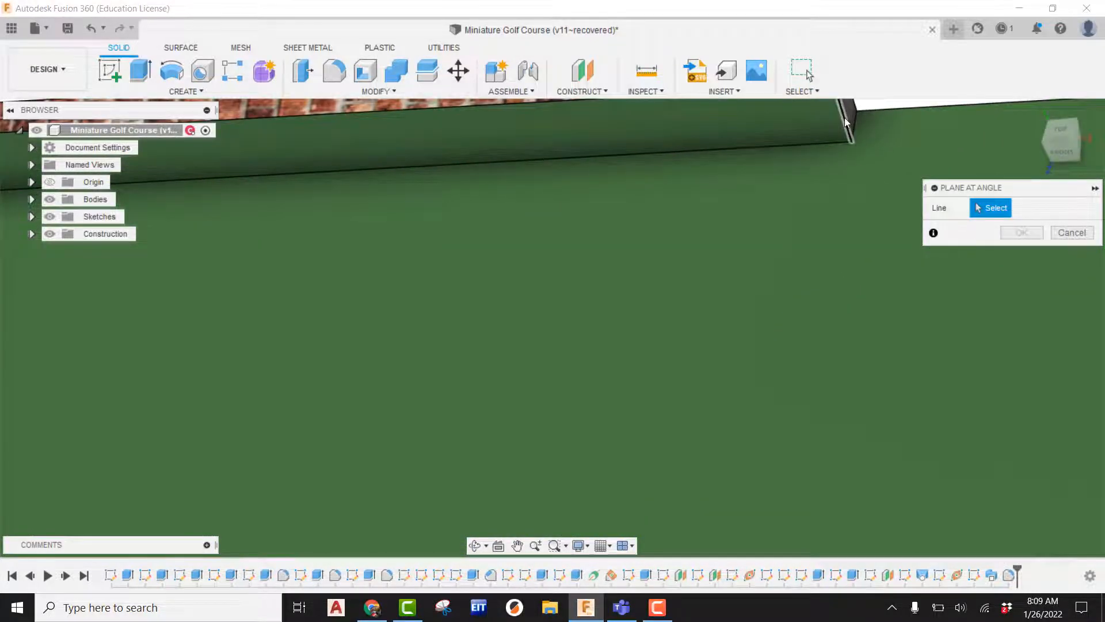
pyautogui.scroll(-4, 845, 121)
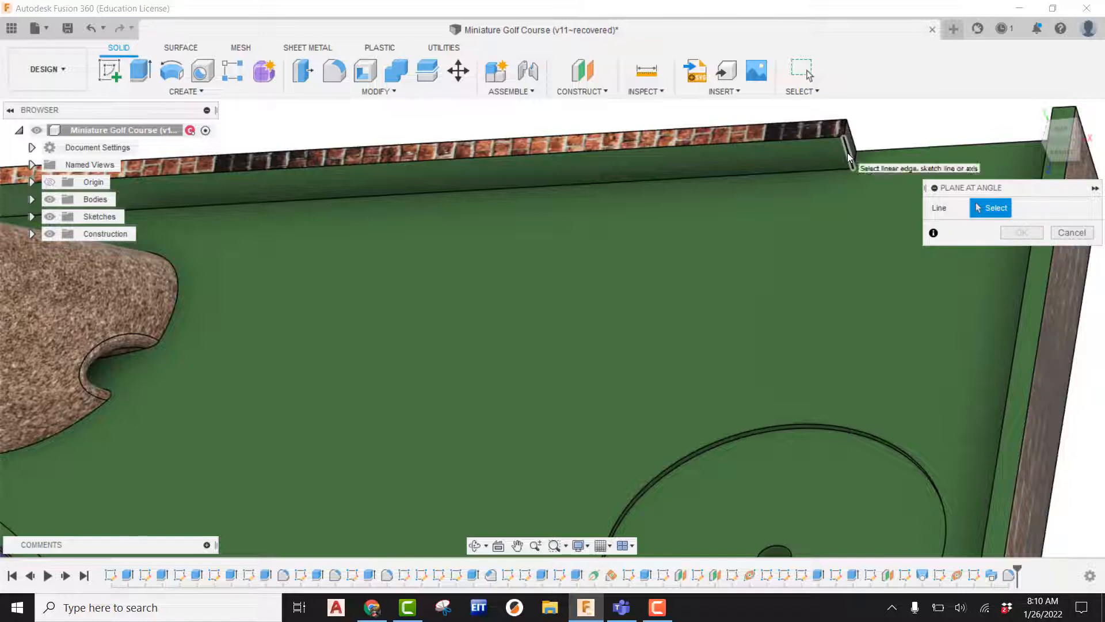
pyautogui.click(848, 159)
pyautogui.click(1057, 140)
pyautogui.click(1057, 140)
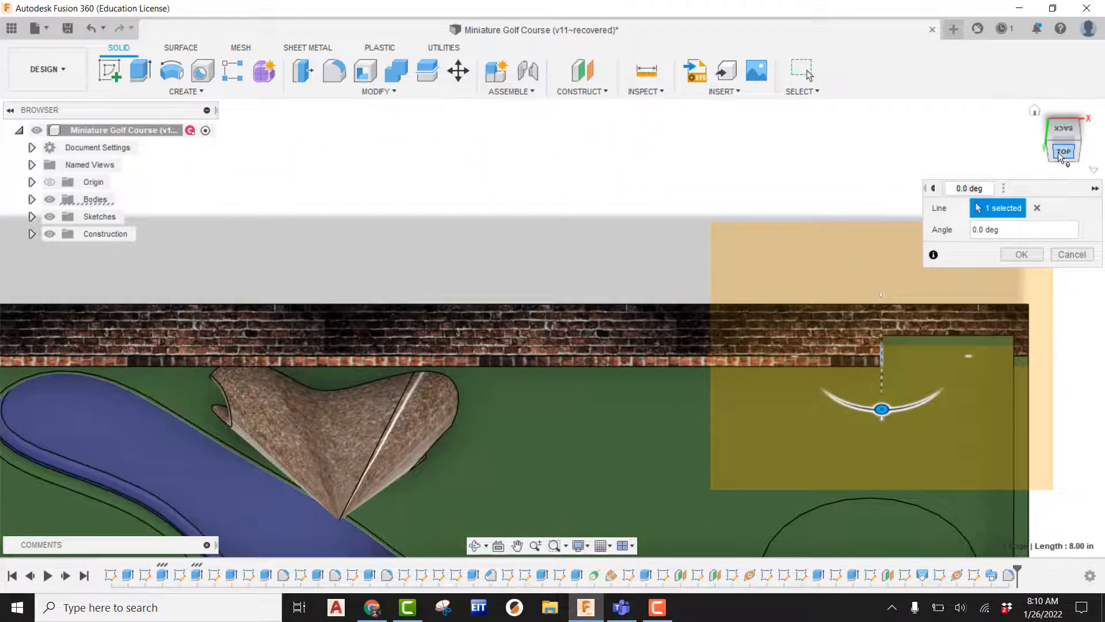
pyautogui.click(1058, 152)
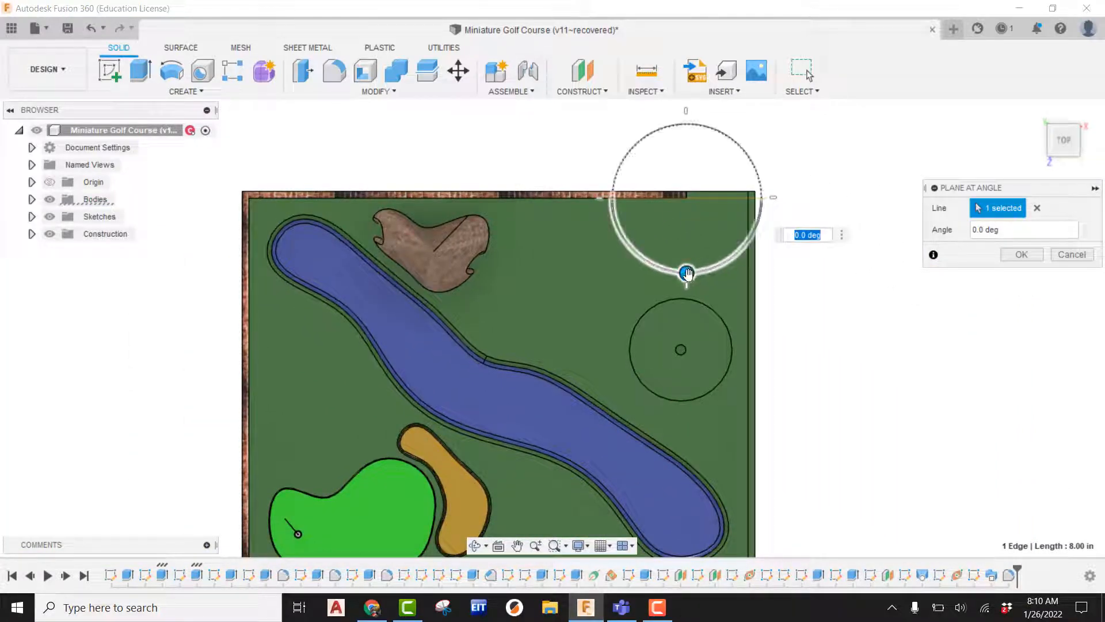
pyautogui.moveTo(688, 273); pyautogui.dragTo(758, 277)
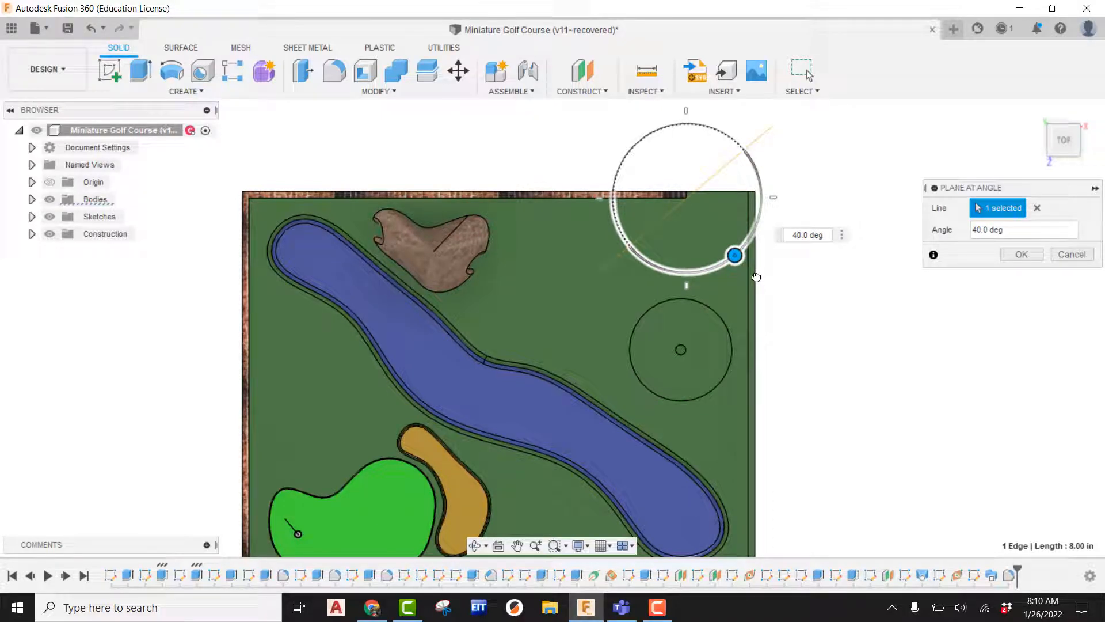
pyautogui.moveTo(754, 278); pyautogui.dragTo(749, 280)
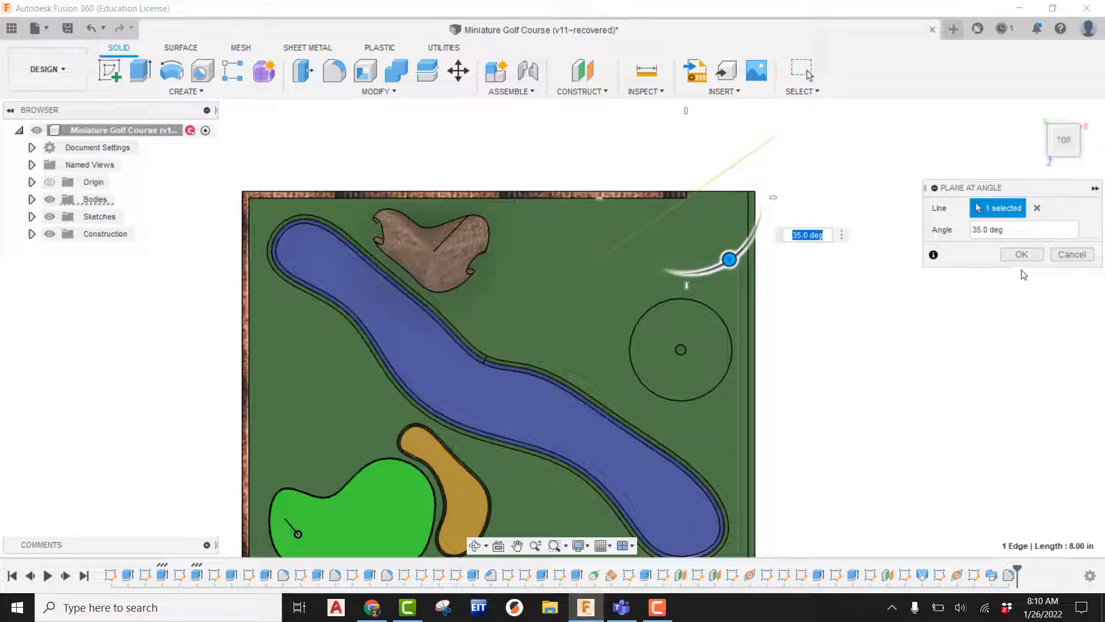
pyautogui.moveTo(729, 258); pyautogui.dragTo(735, 254)
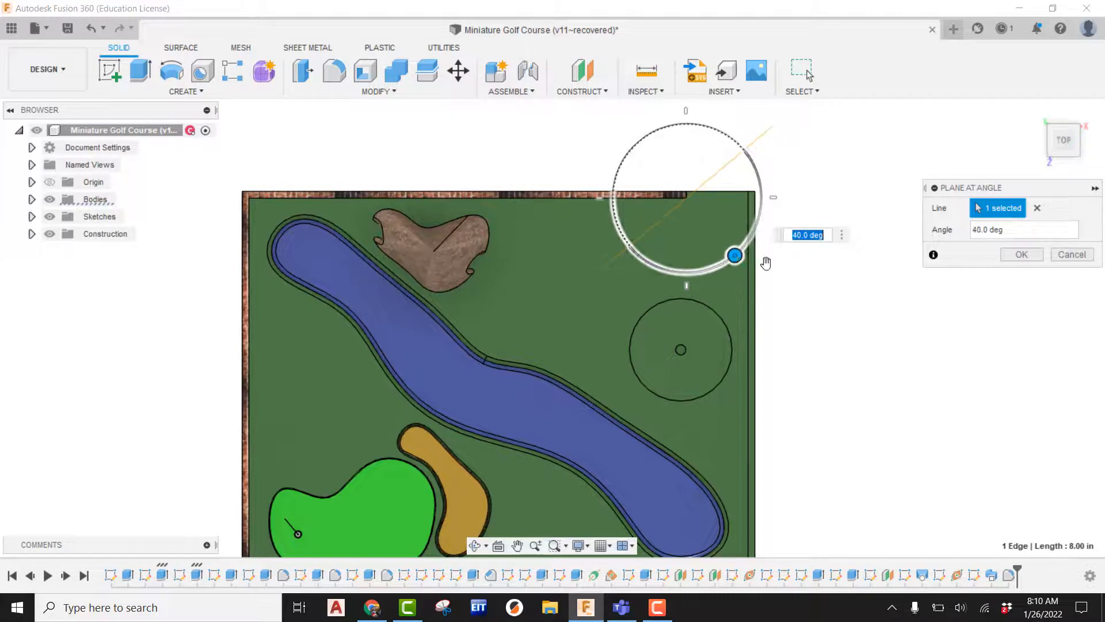
pyautogui.click(1021, 254)
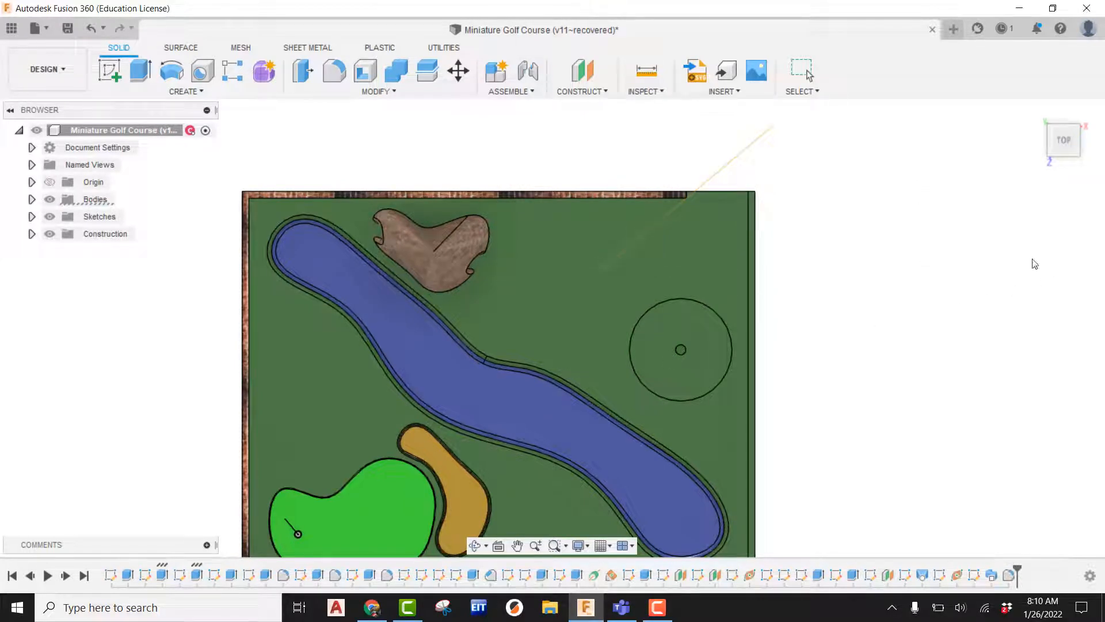
# Create a construction plane offset -10 in from the angled plane, towards the rock hill.
pyautogui.moveTo(923, 328)
pyautogui.keyDown('shift'); pyautogui.mouseDown(button='middle')
pyautogui.moveTo(915, 299)
pyautogui.moveTo(934, 299)
pyautogui.moveTo(928, 334)
pyautogui.mouseUp(button='middle'); pyautogui.keyUp('shift')
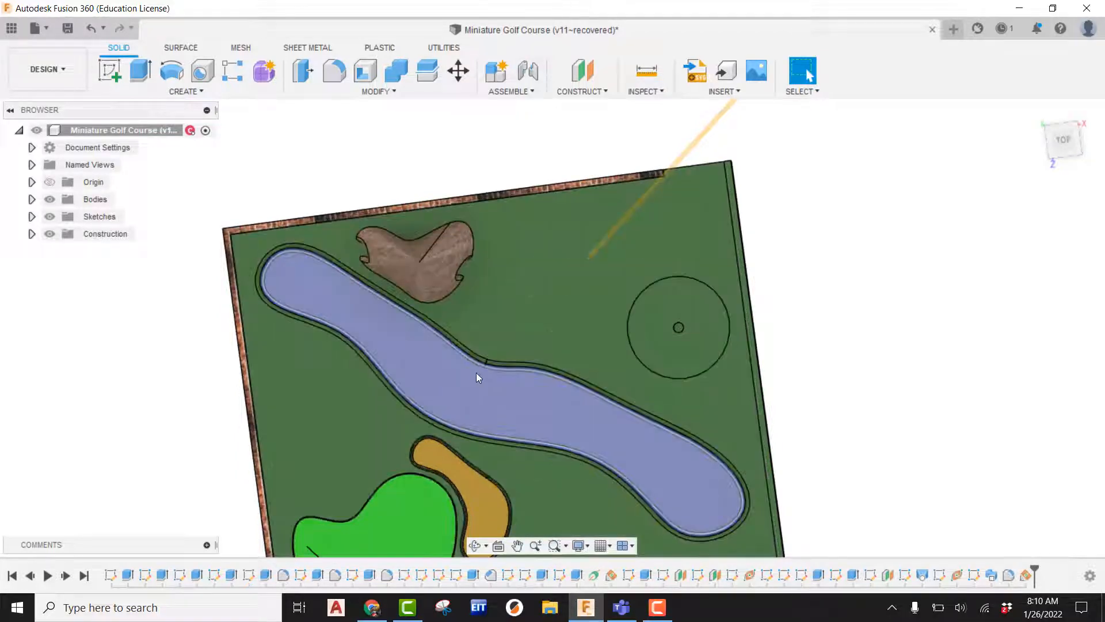
pyautogui.click(476, 372)
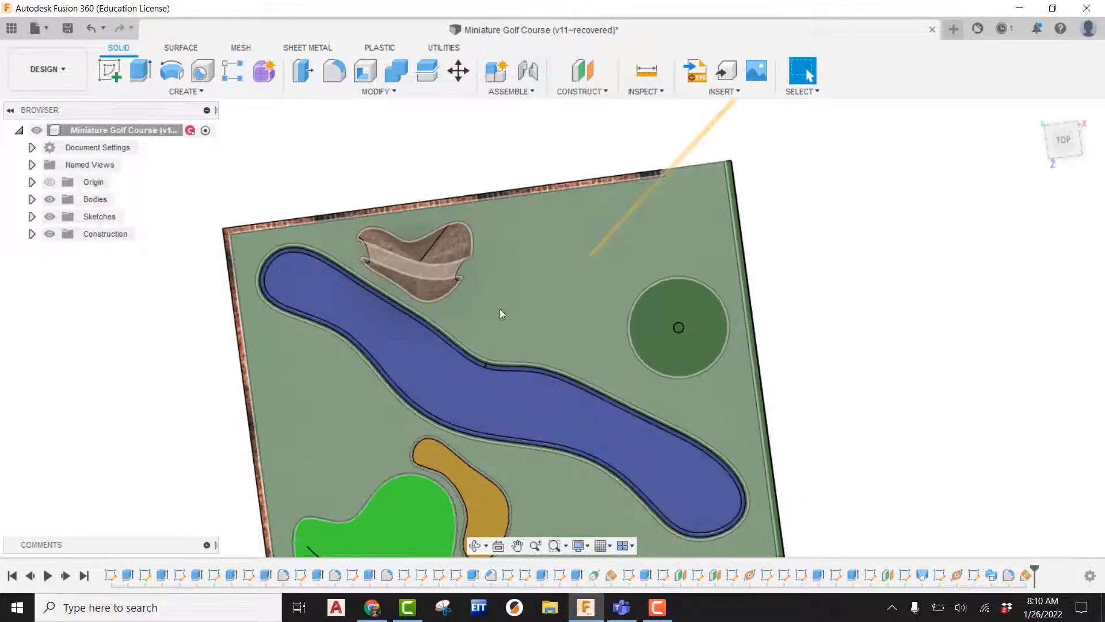
pyautogui.keyDown('shift'); pyautogui.moveTo(591, 262); pyautogui.dragTo(602, 182, button='middle'); pyautogui.keyUp('shift')
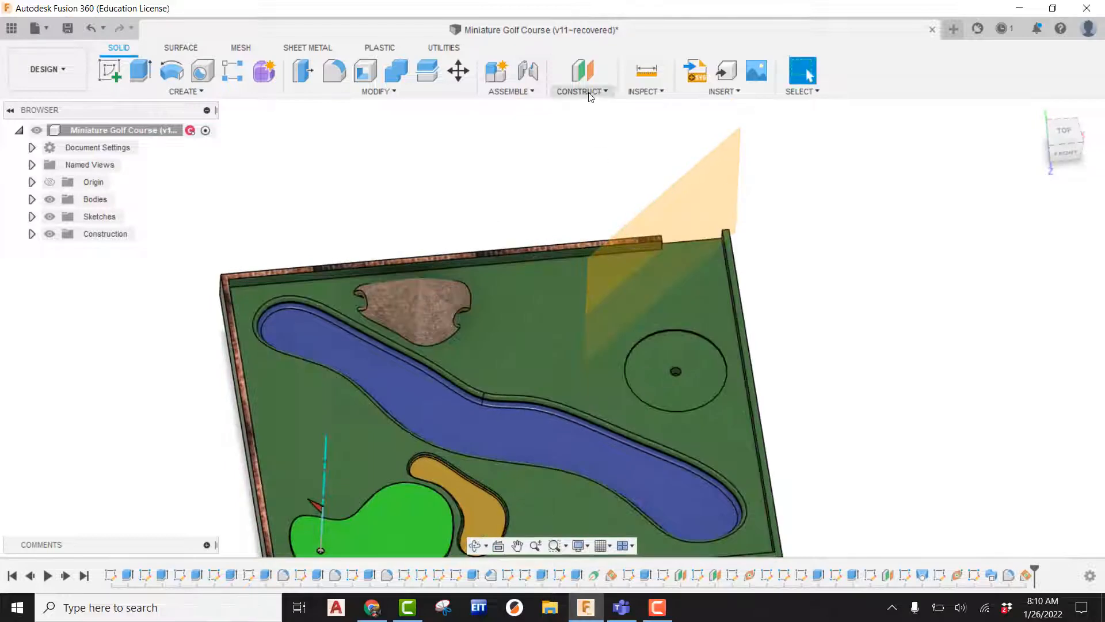
pyautogui.click(587, 72)
pyautogui.click(652, 213)
pyautogui.moveTo(665, 221); pyautogui.dragTo(654, 215)
pyautogui.click(1056, 128)
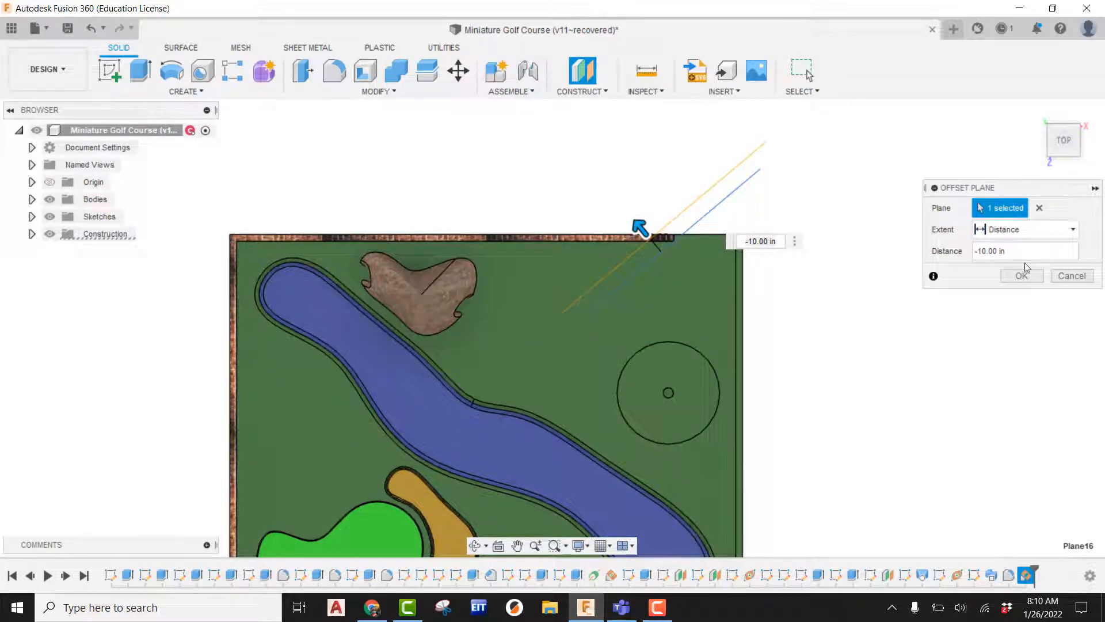
pyautogui.click(1020, 278)
# Start a sketch on the offset plane and turn on Slice to section the course through the river.
pyautogui.keyDown('shift'); pyautogui.moveTo(944, 296); pyautogui.dragTo(948, 269, button='middle'); pyautogui.keyUp('shift')
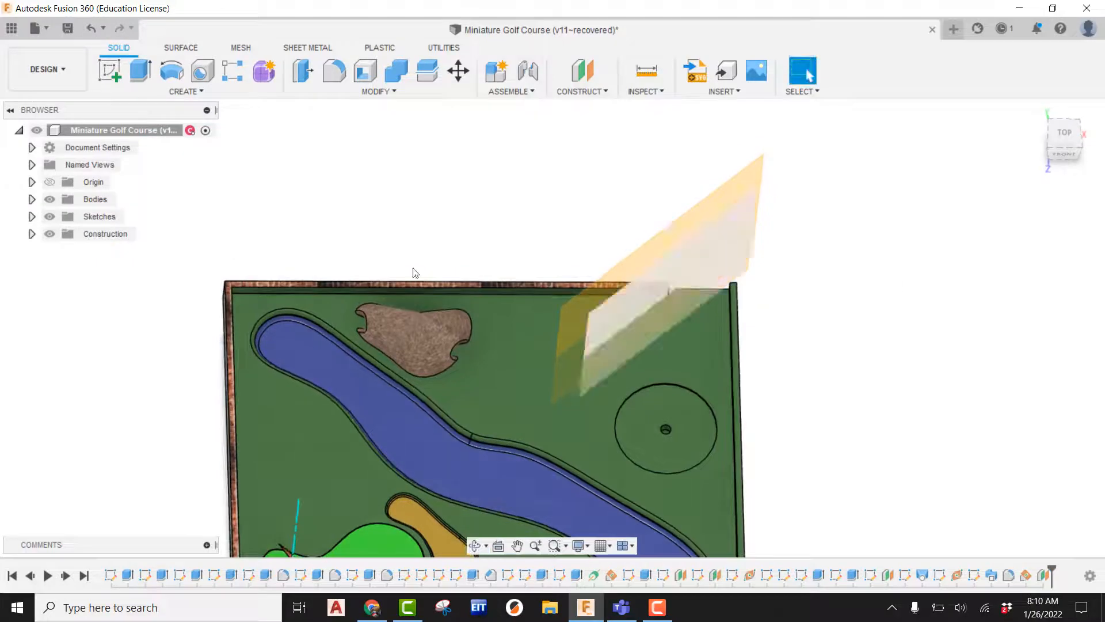
pyautogui.click(112, 68)
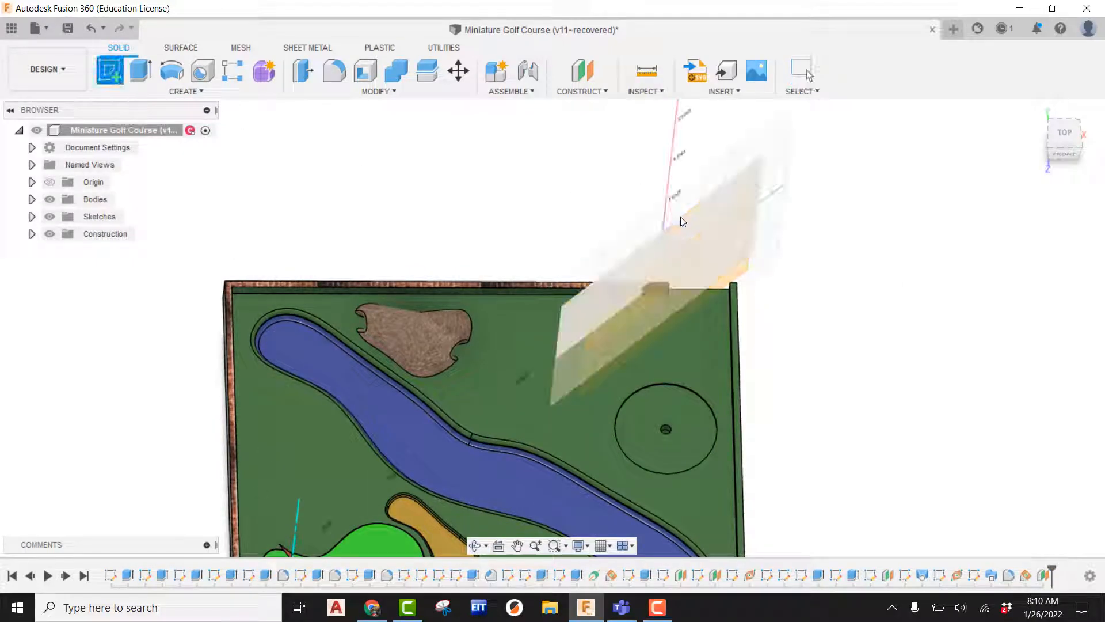
pyautogui.click(672, 223)
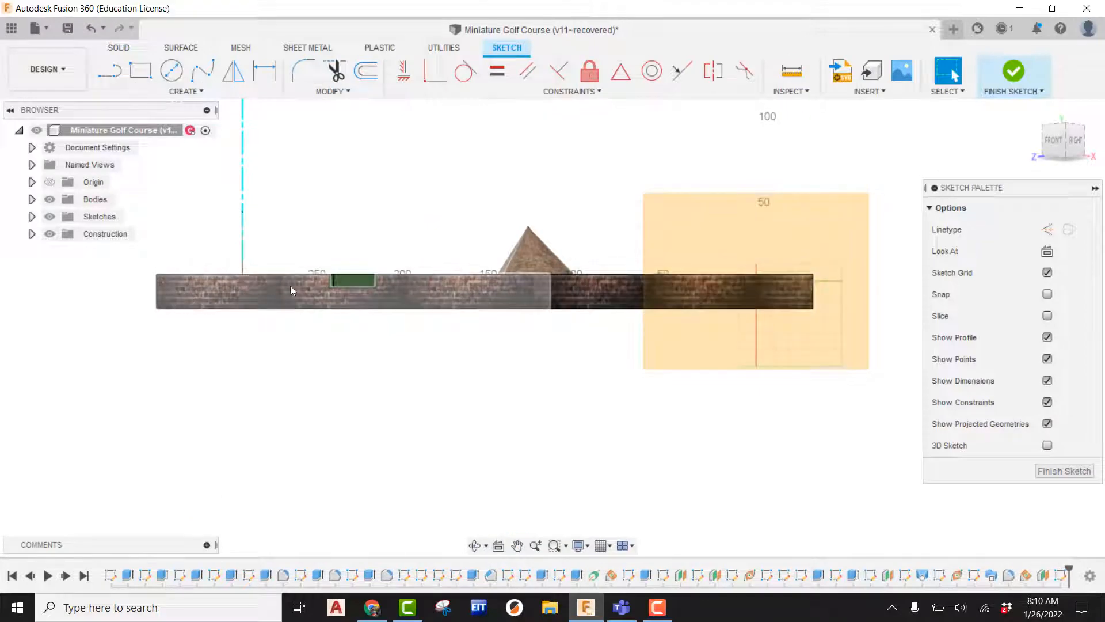
pyautogui.click(1047, 316)
pyautogui.scroll(6, 366, 276)
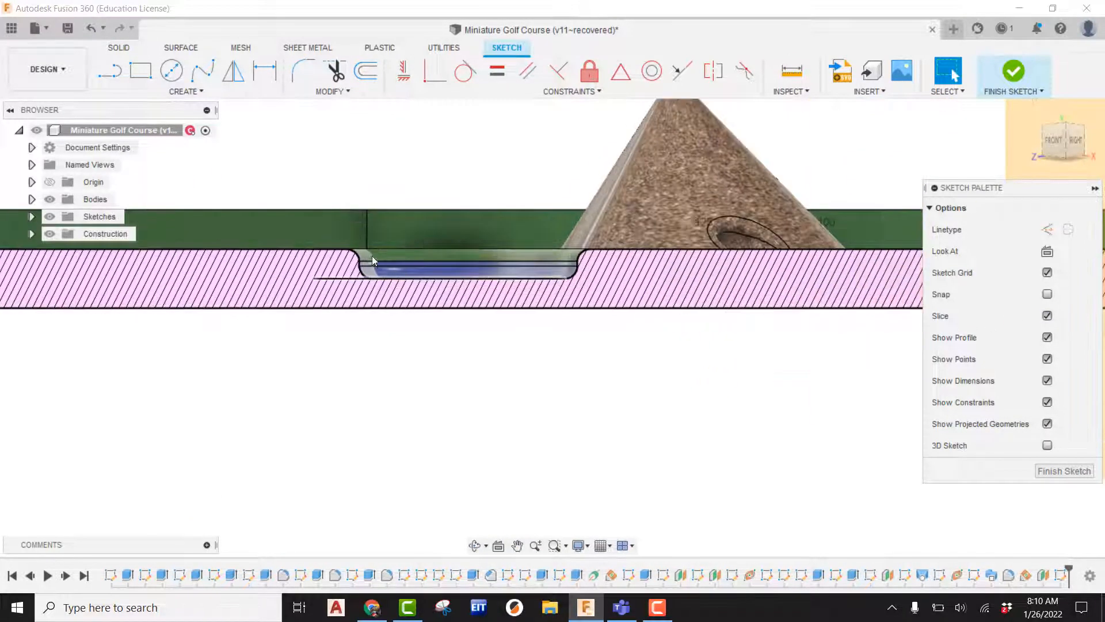
pyautogui.scroll(-3, 662, 320)
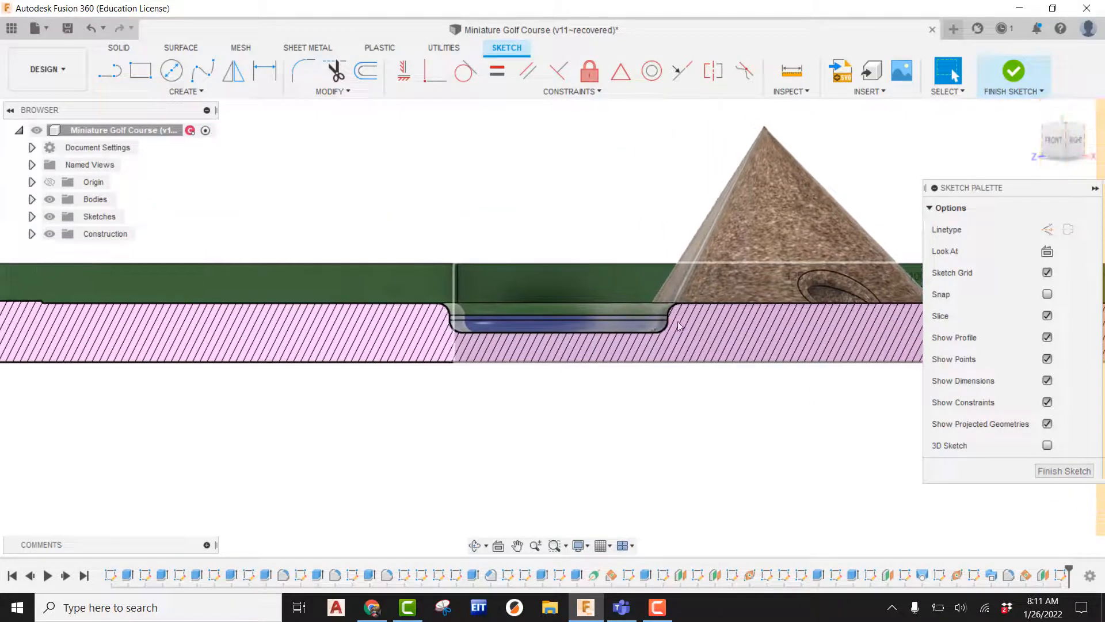
pyautogui.moveTo(662, 318); pyautogui.dragTo(568, 313, button='middle')
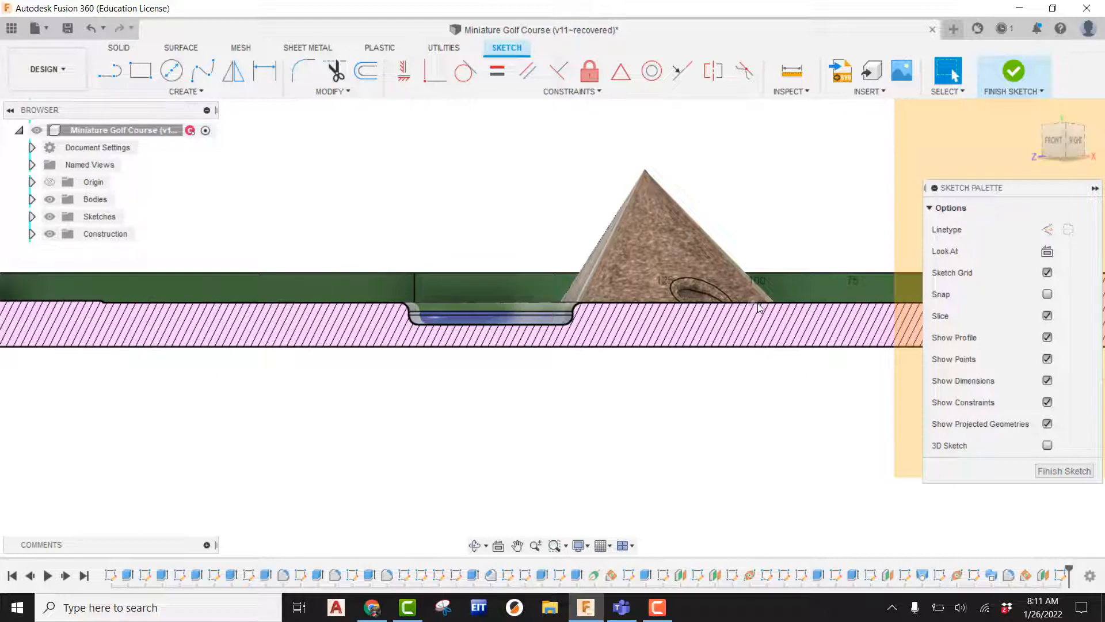
# Project the green floor edges on both sides of the river channel and along the base of the rock hill into the sketch.
pyautogui.click(211, 94)
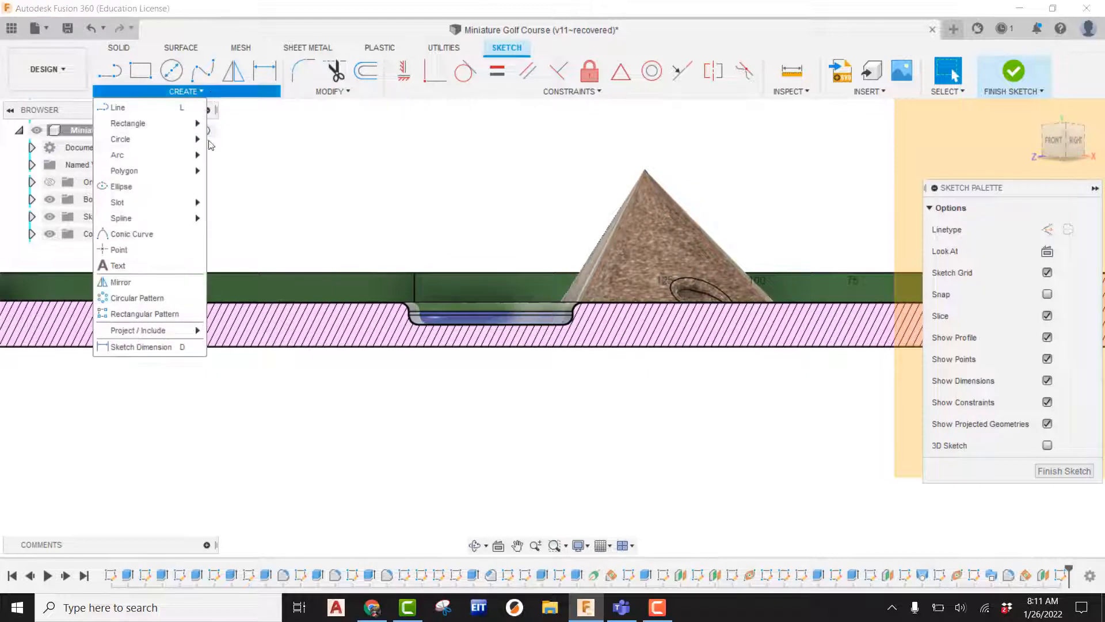
pyautogui.moveTo(167, 331)
pyautogui.click(234, 326)
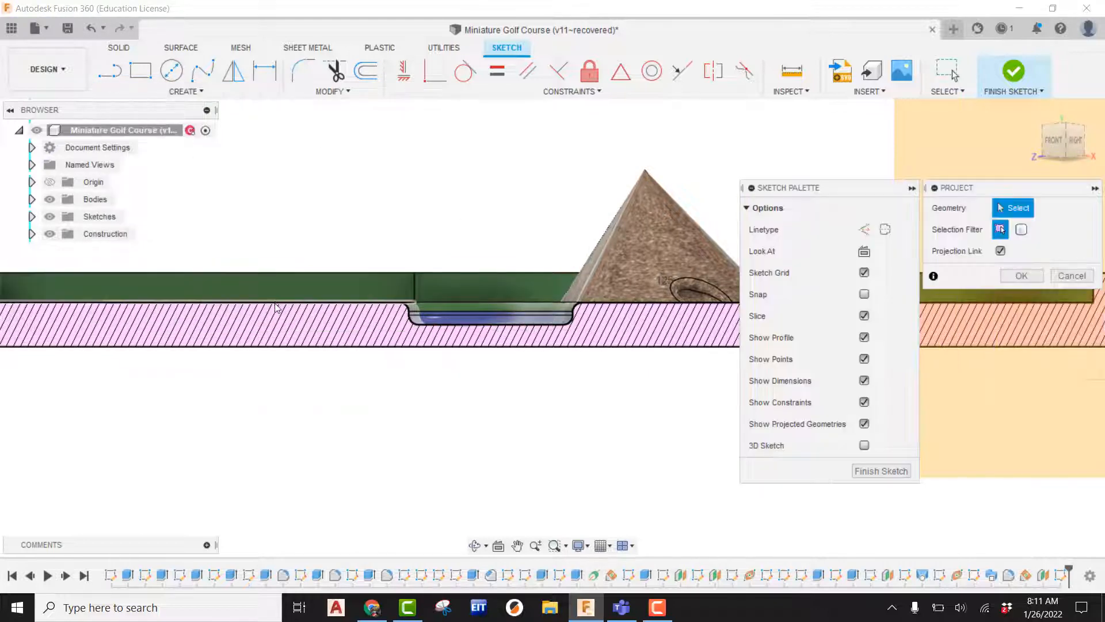
pyautogui.click(275, 303)
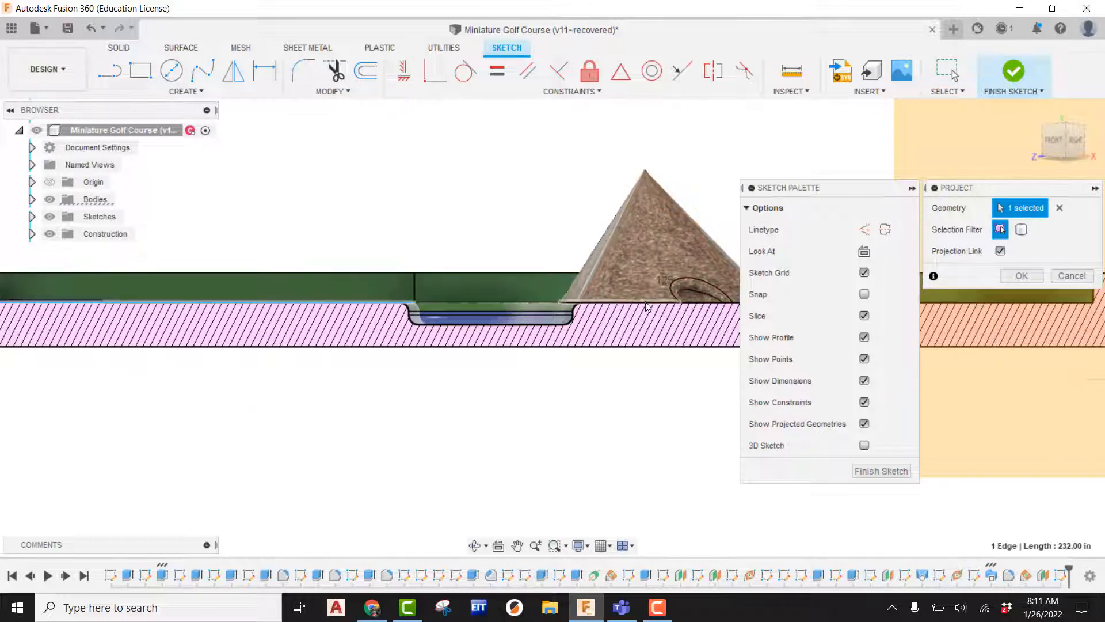
pyautogui.click(697, 303)
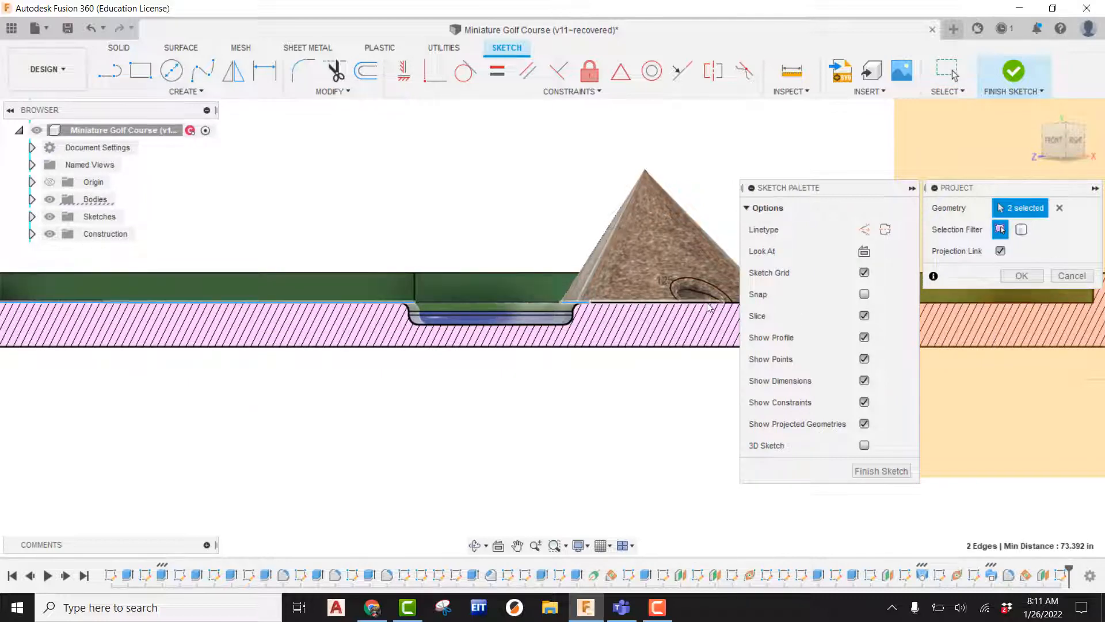
pyautogui.moveTo(710, 307); pyautogui.dragTo(619, 318, button='middle')
pyautogui.click(619, 317)
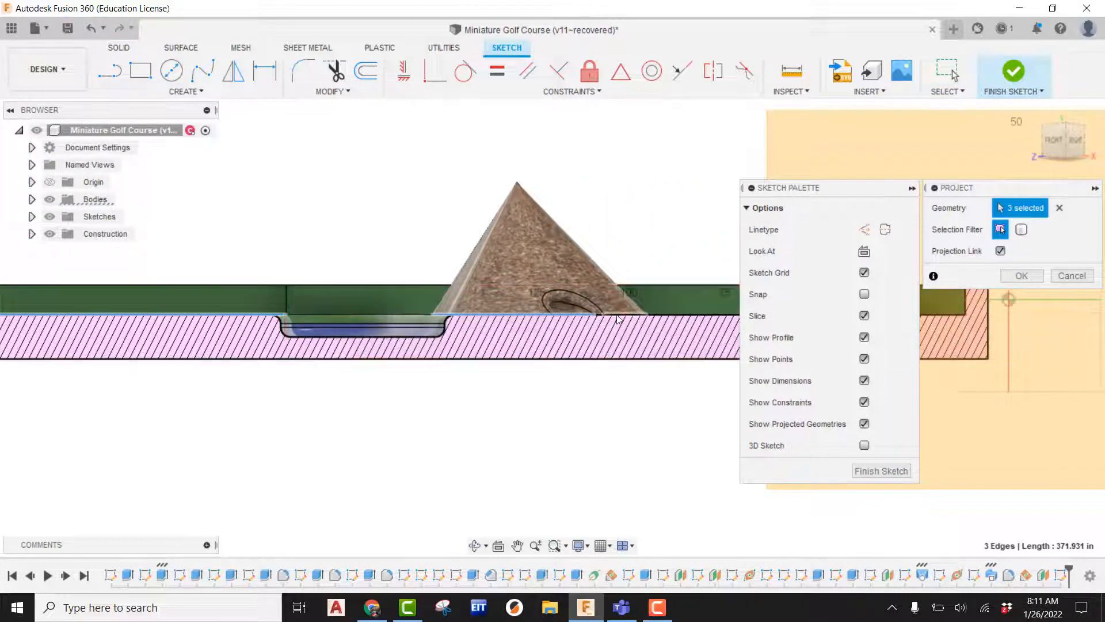
pyautogui.click(617, 315)
pyautogui.scroll(4, 608, 315)
pyautogui.click(591, 315)
pyautogui.scroll(-1, 599, 330)
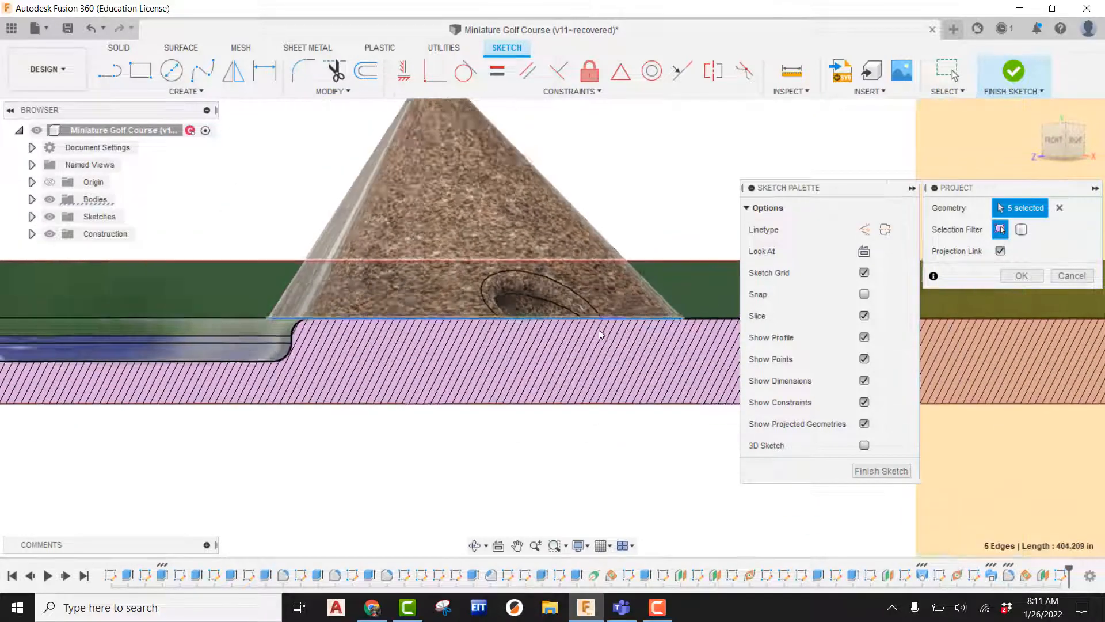
pyautogui.scroll(-4, 600, 334)
pyautogui.scroll(2, 538, 313)
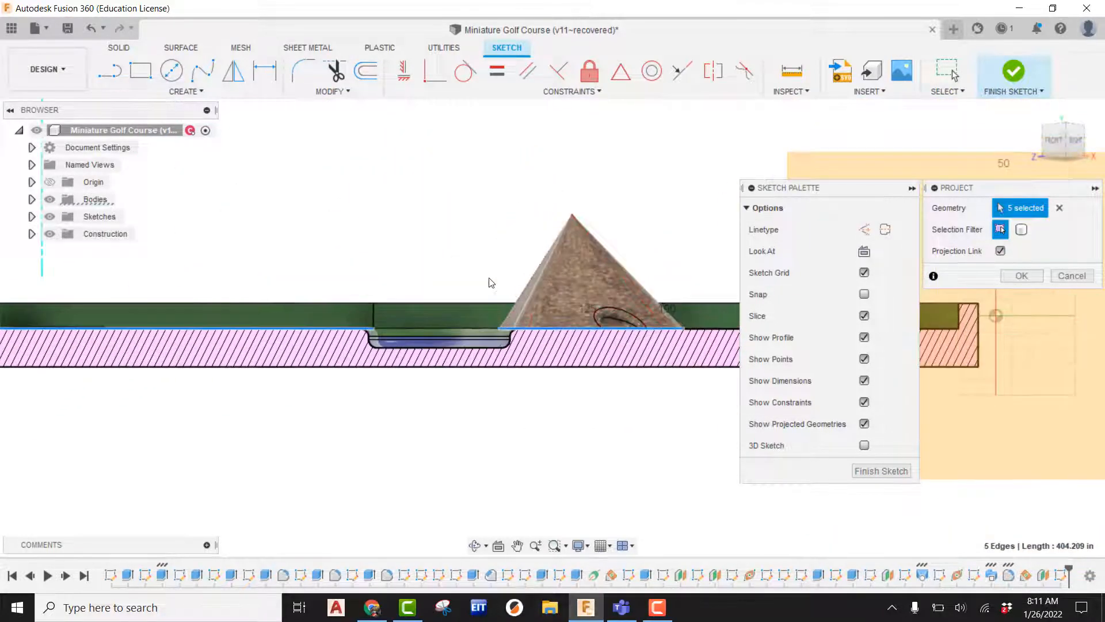
# Sketch a shallow three-point arc over the river channel, with both ends on the projected floor lines and the second end under the hill.
pyautogui.click(201, 93)
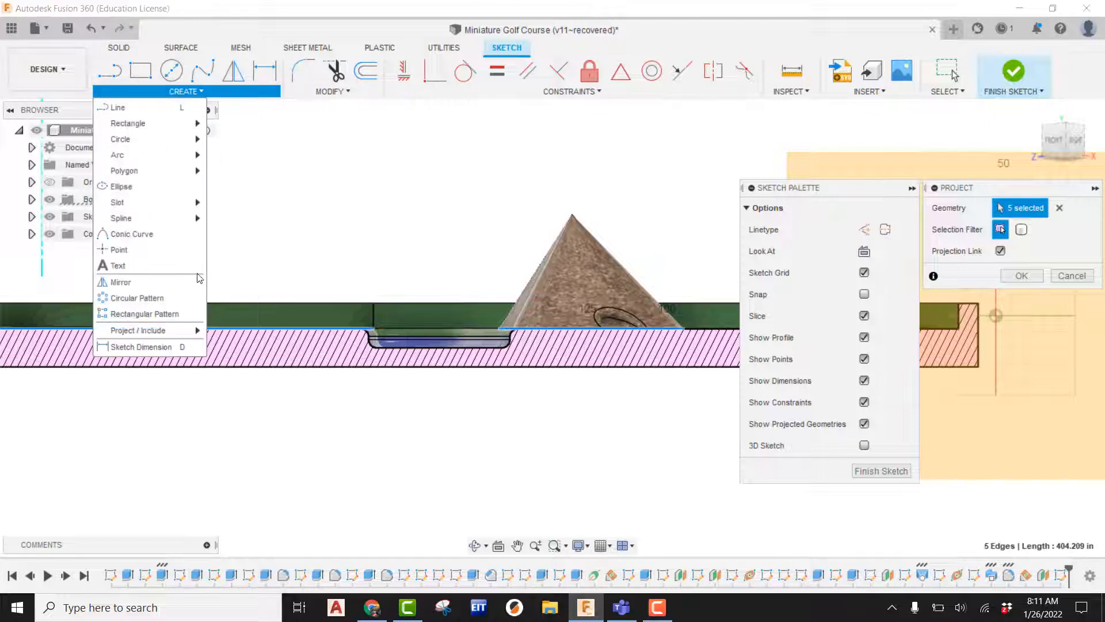
pyautogui.moveTo(150, 155)
pyautogui.click(212, 155)
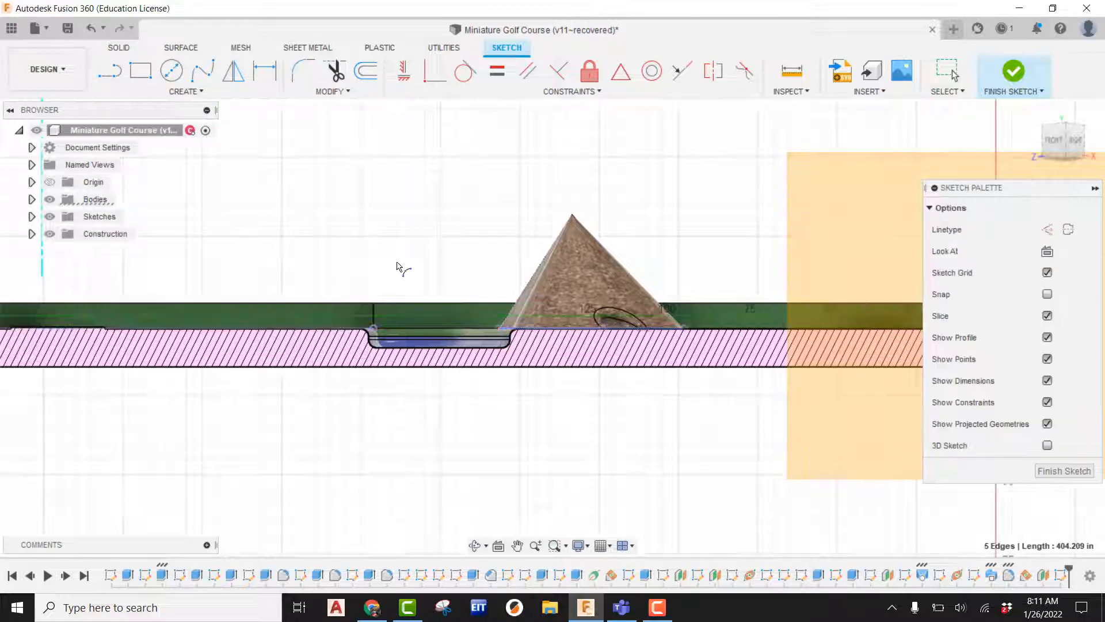
pyautogui.scroll(-2, 308, 326)
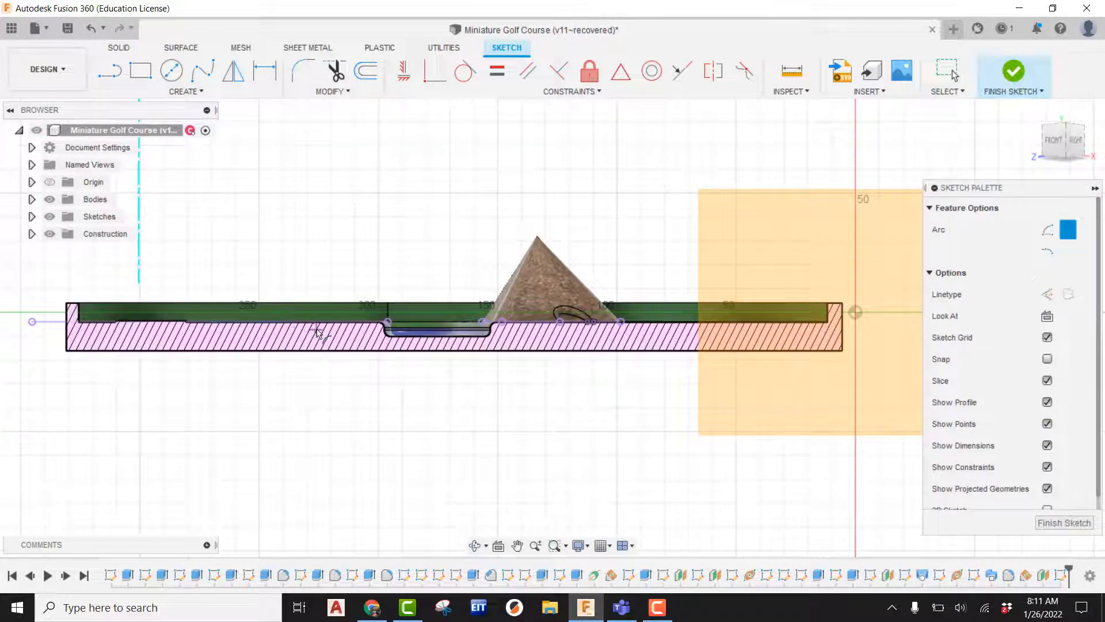
pyautogui.click(313, 327)
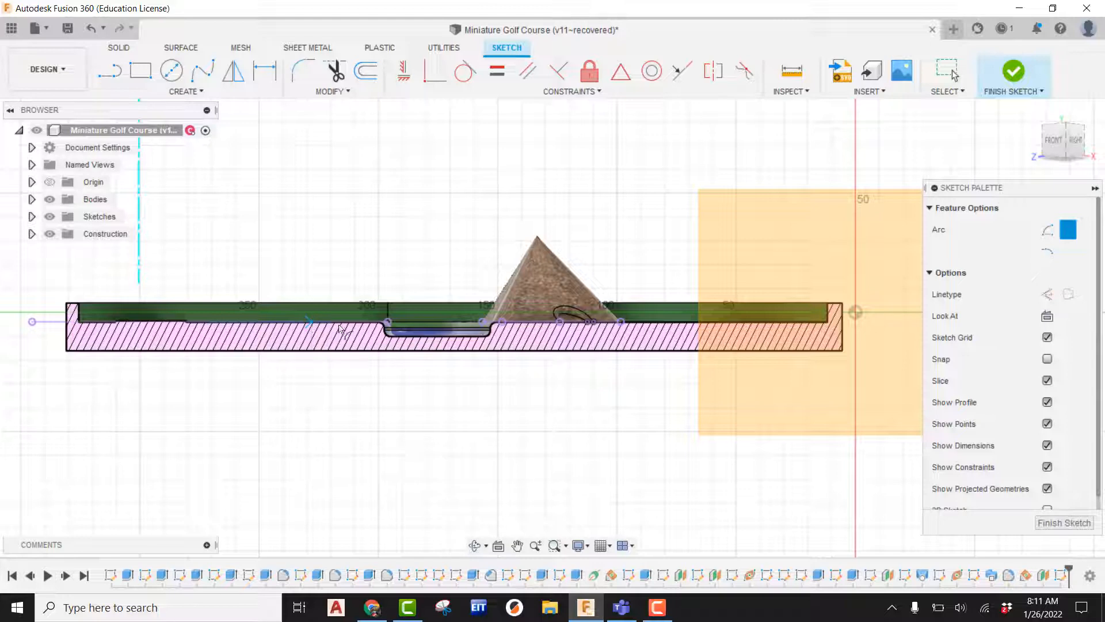
pyautogui.click(572, 324)
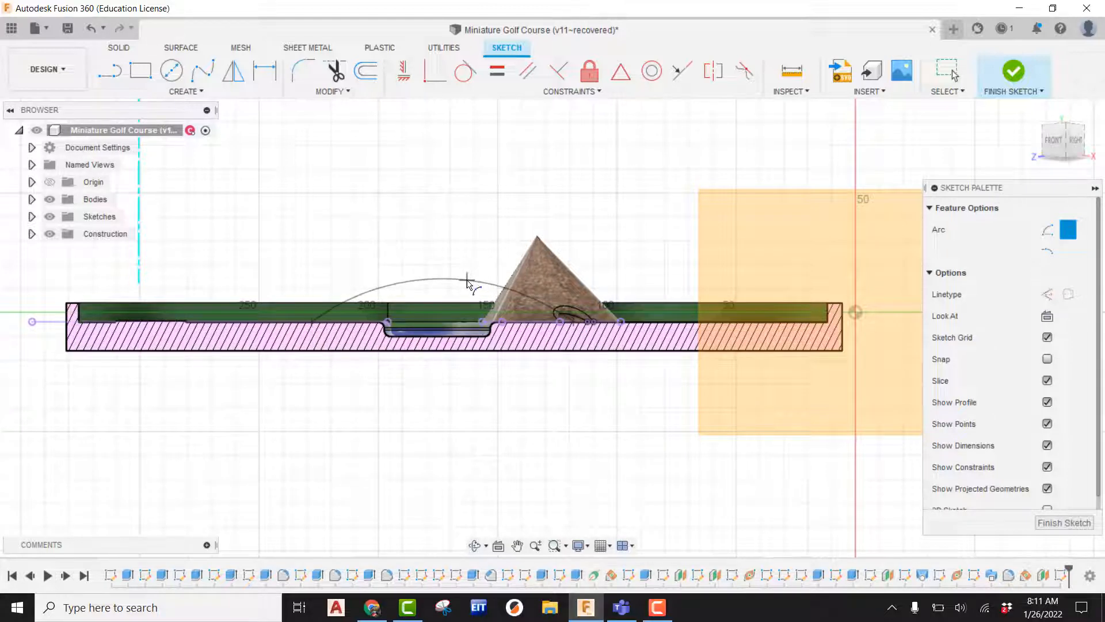
pyautogui.click(468, 282)
pyautogui.scroll(3, 559, 363)
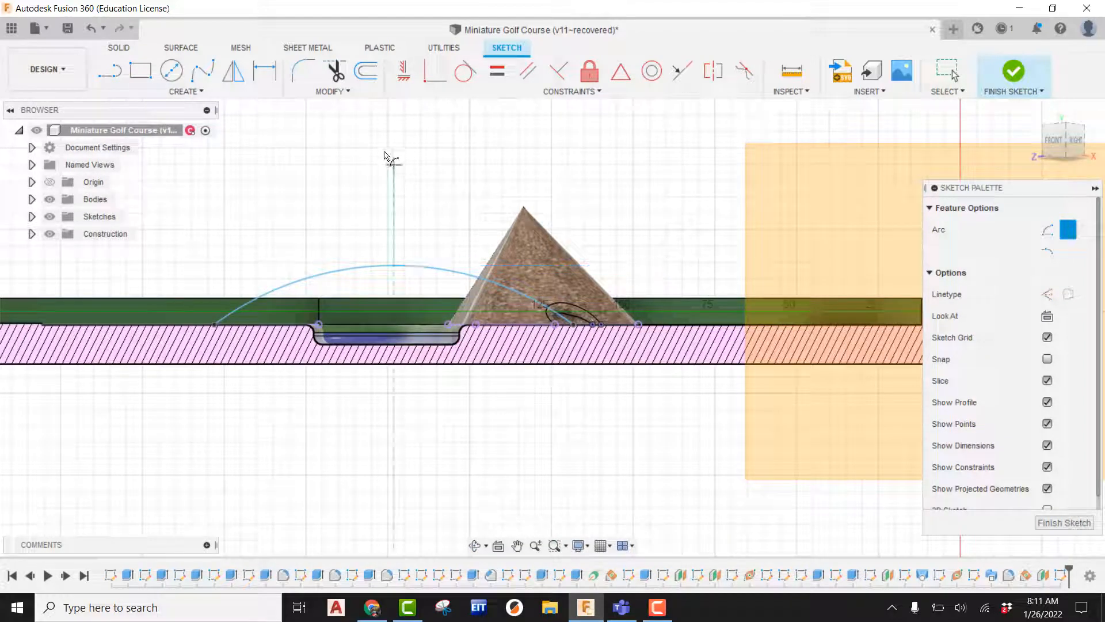
# Offset the arc over the river upward by 12 in to form the bridge's upper edge.
pyautogui.click(366, 72)
pyautogui.click(421, 265)
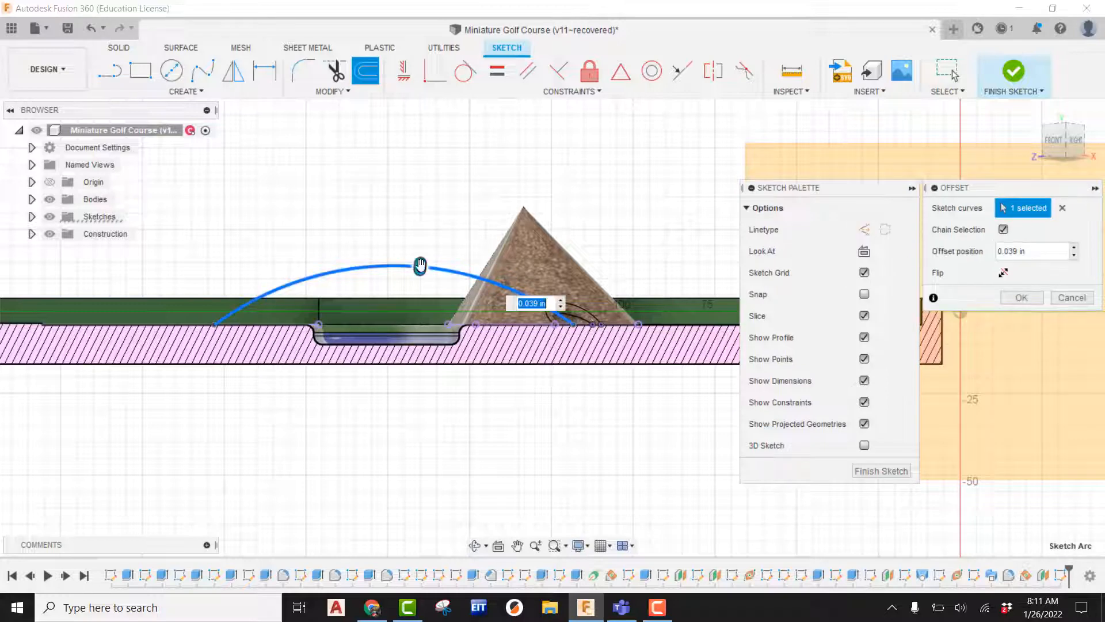
pyautogui.moveTo(422, 257); pyautogui.dragTo(425, 217)
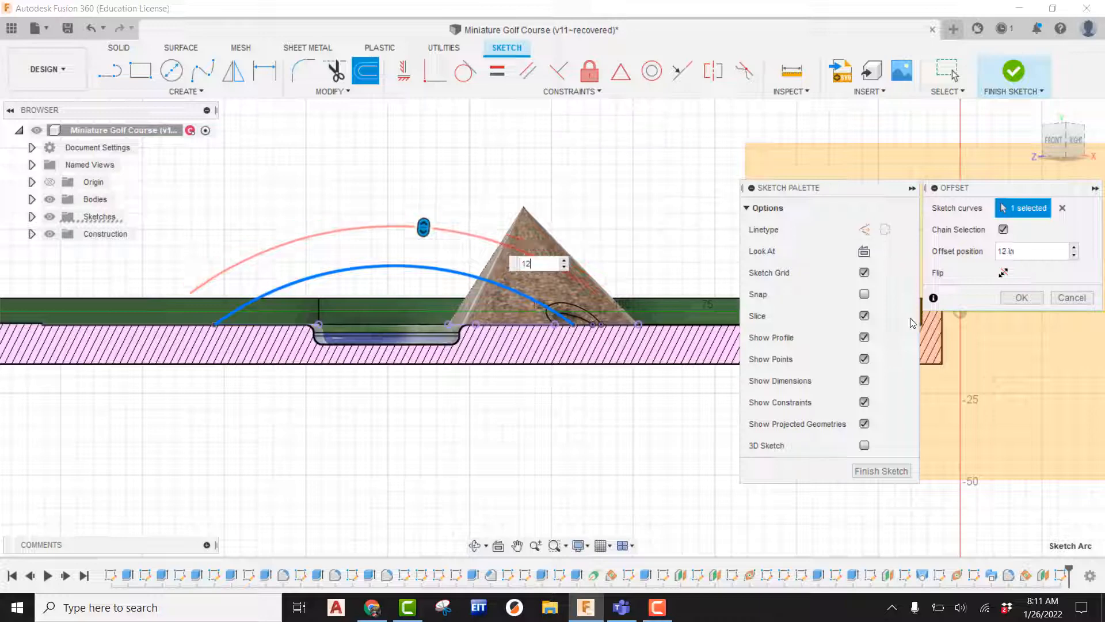
pyautogui.click(1018, 298)
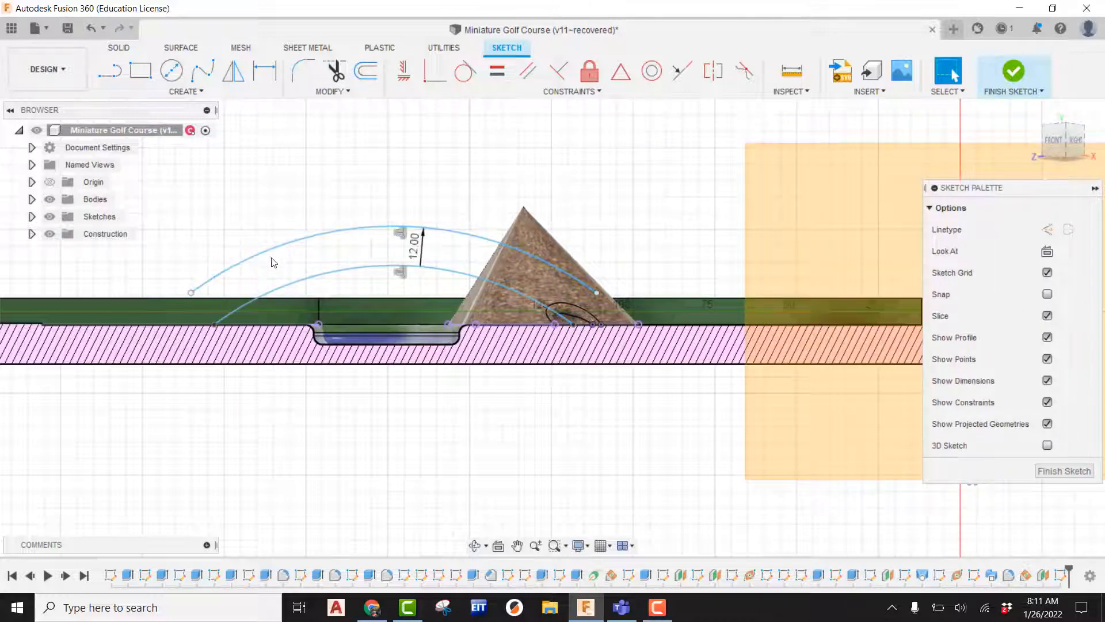
# Extend both ends of the upper arc down to the projected floor lines and finish the sketch.
pyautogui.click(329, 89)
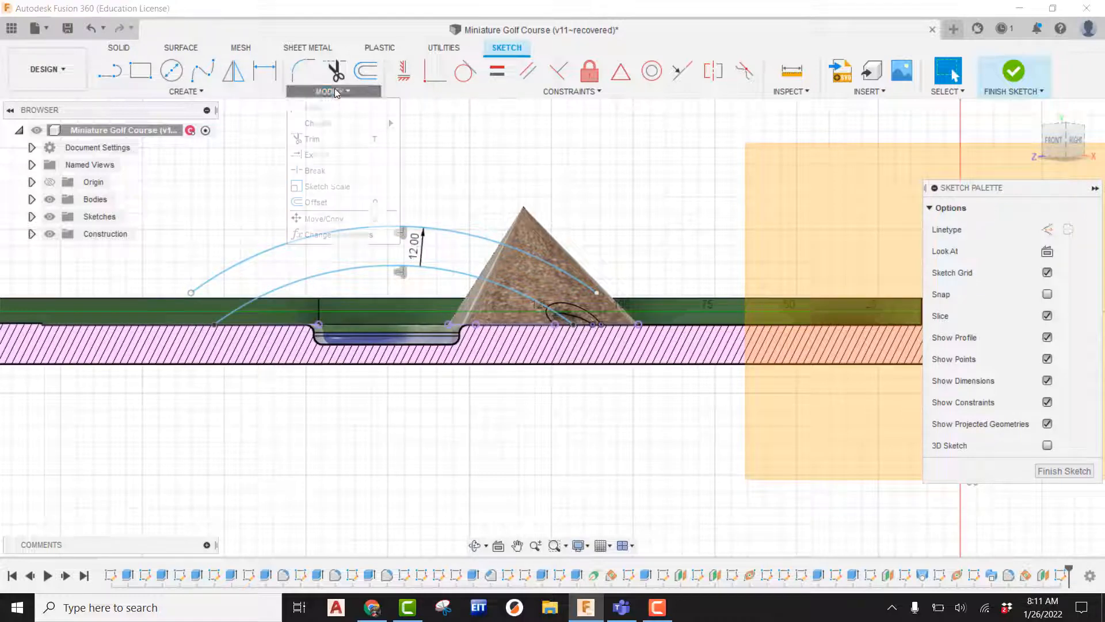
pyautogui.click(316, 154)
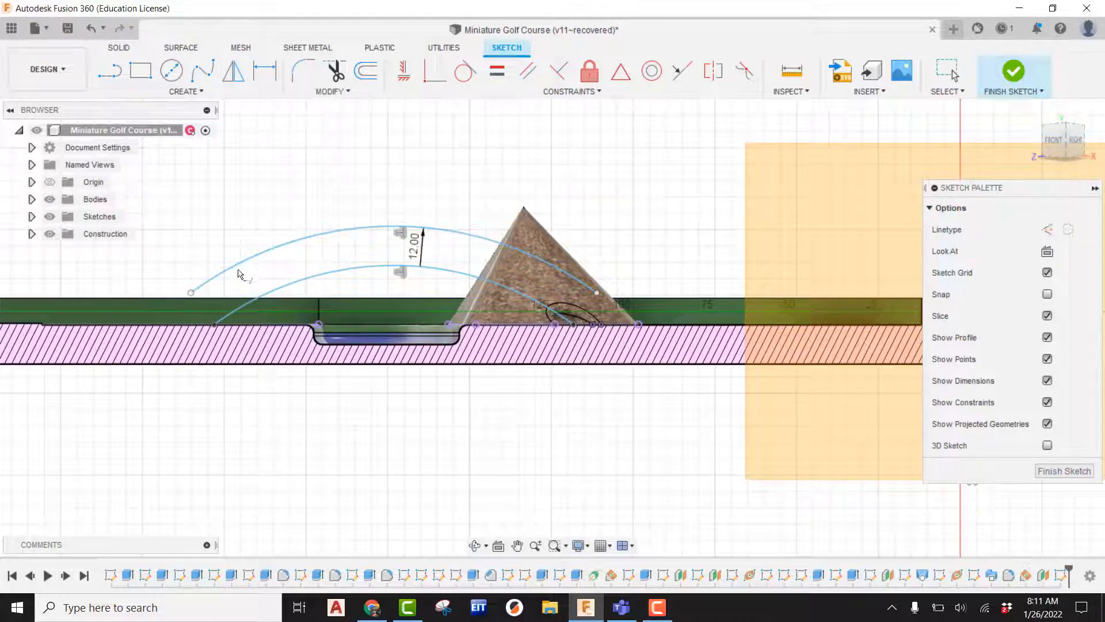
pyautogui.click(231, 271)
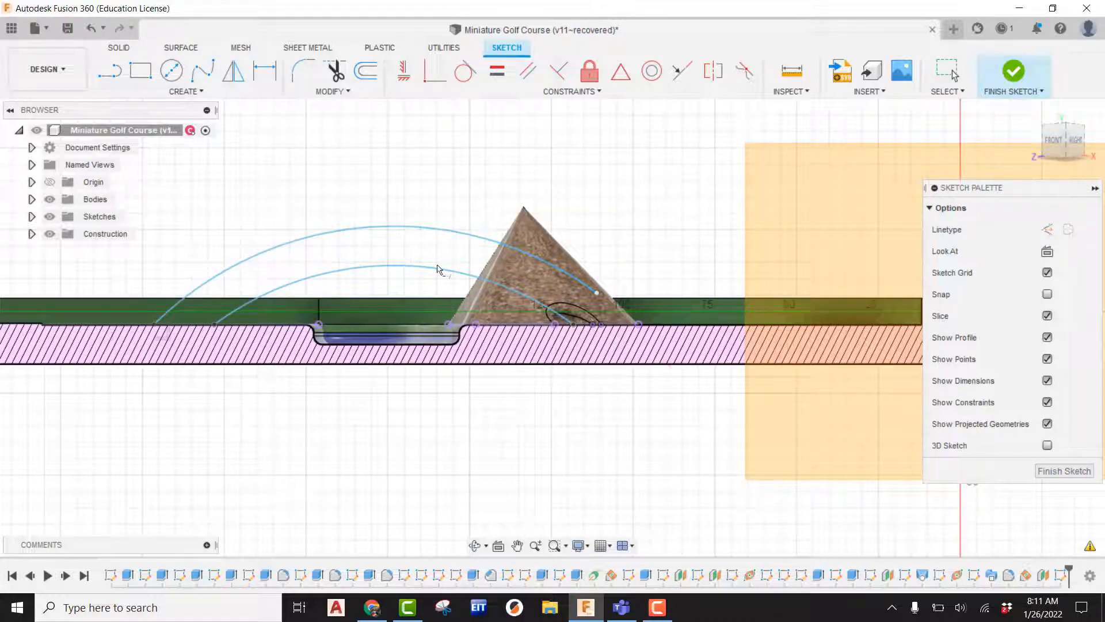
pyautogui.click(584, 277)
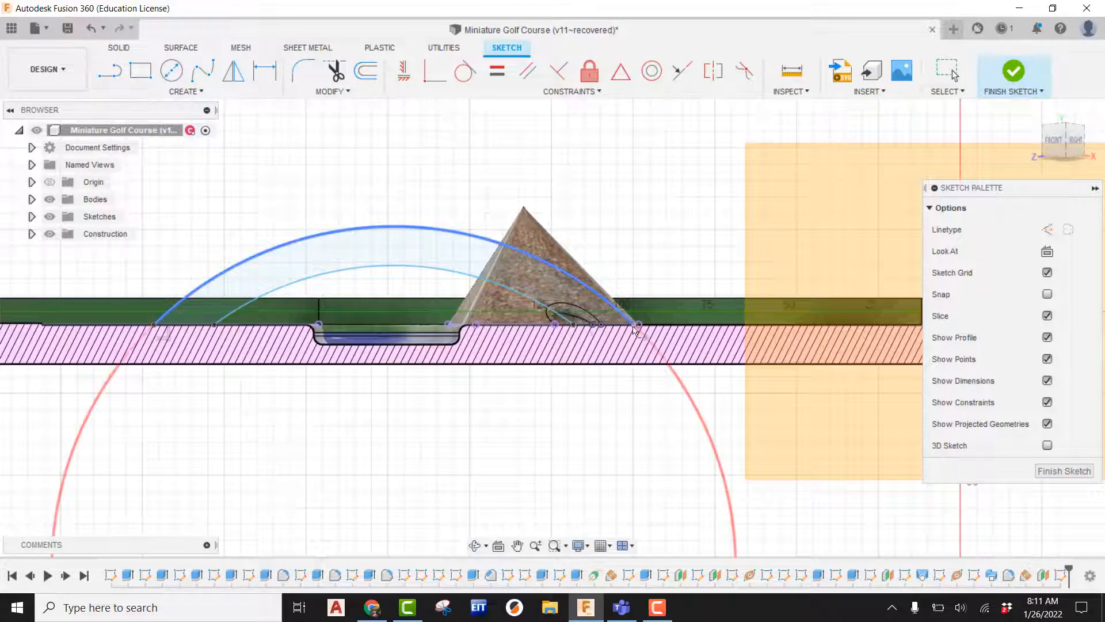
pyautogui.click(1013, 70)
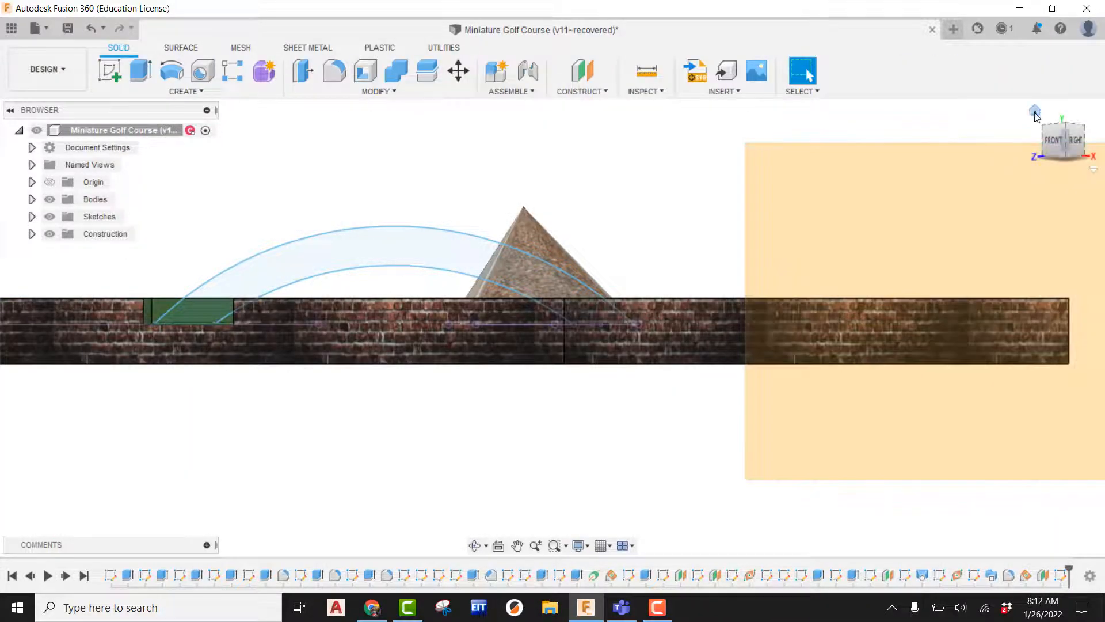
# Extrude the arched bridge profile symmetrically to a whole length of 40 in, joining it to the course.
pyautogui.click(1034, 112)
pyautogui.scroll(8, 518, 370)
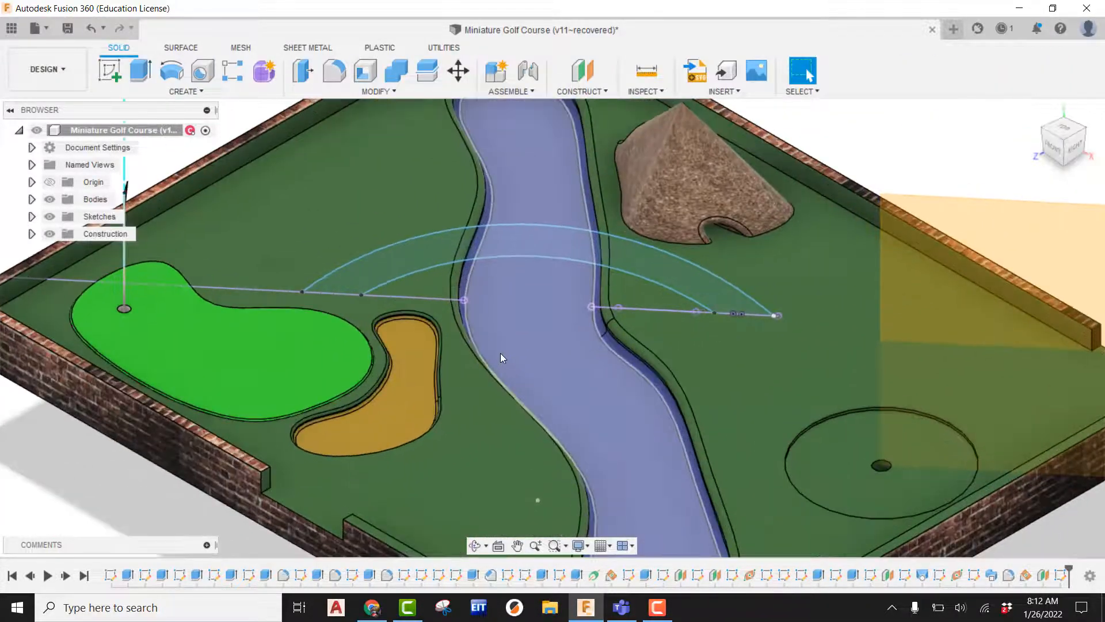
pyautogui.click(141, 71)
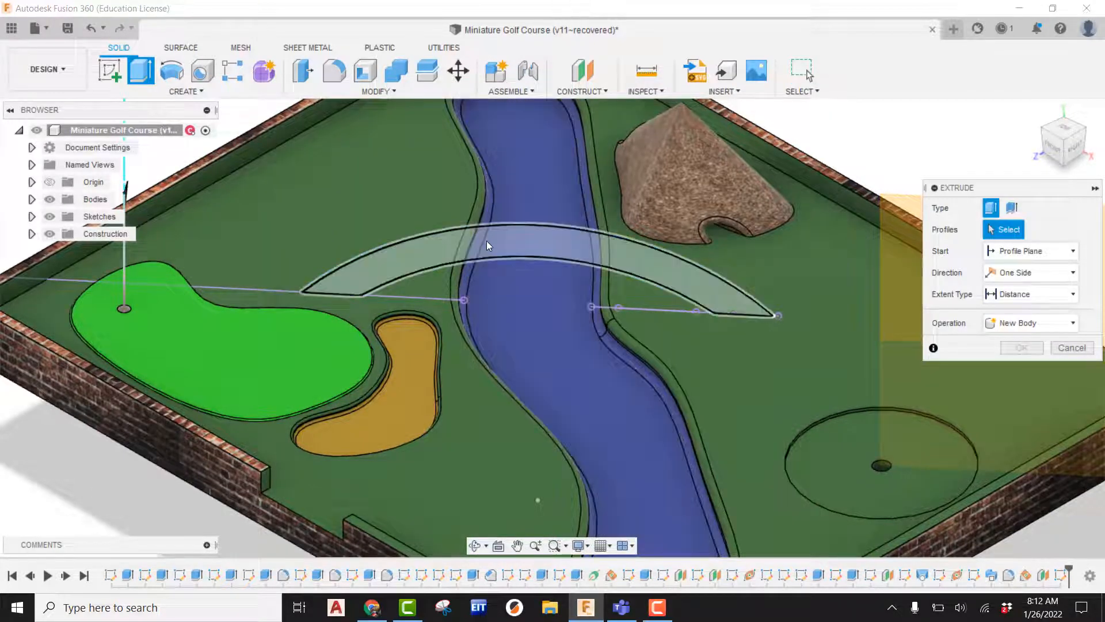
pyautogui.click(487, 241)
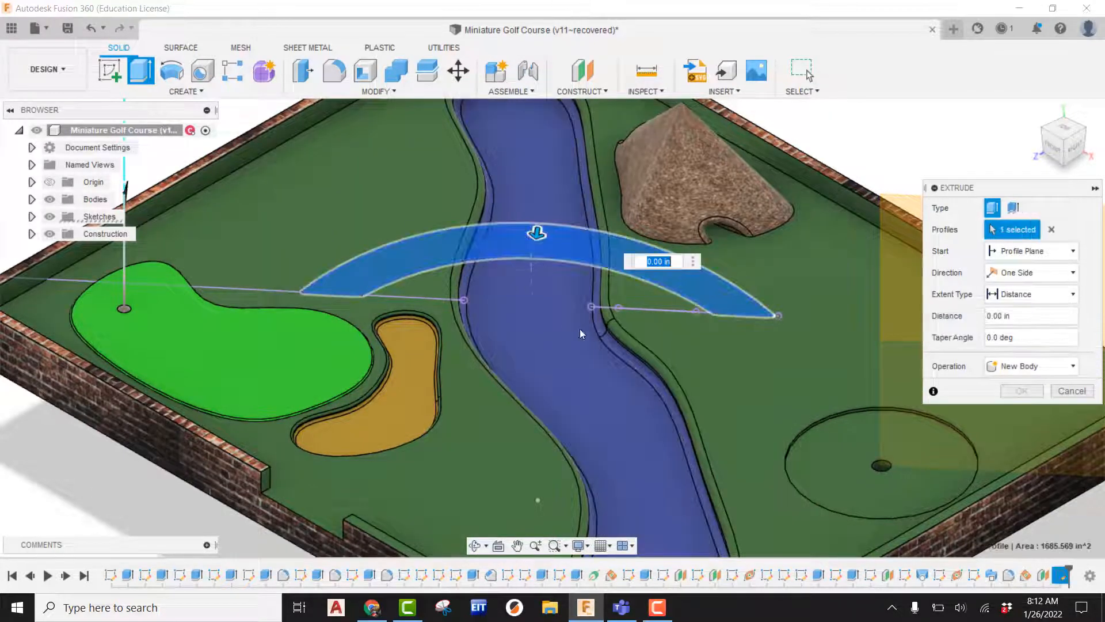
pyautogui.click(1033, 272)
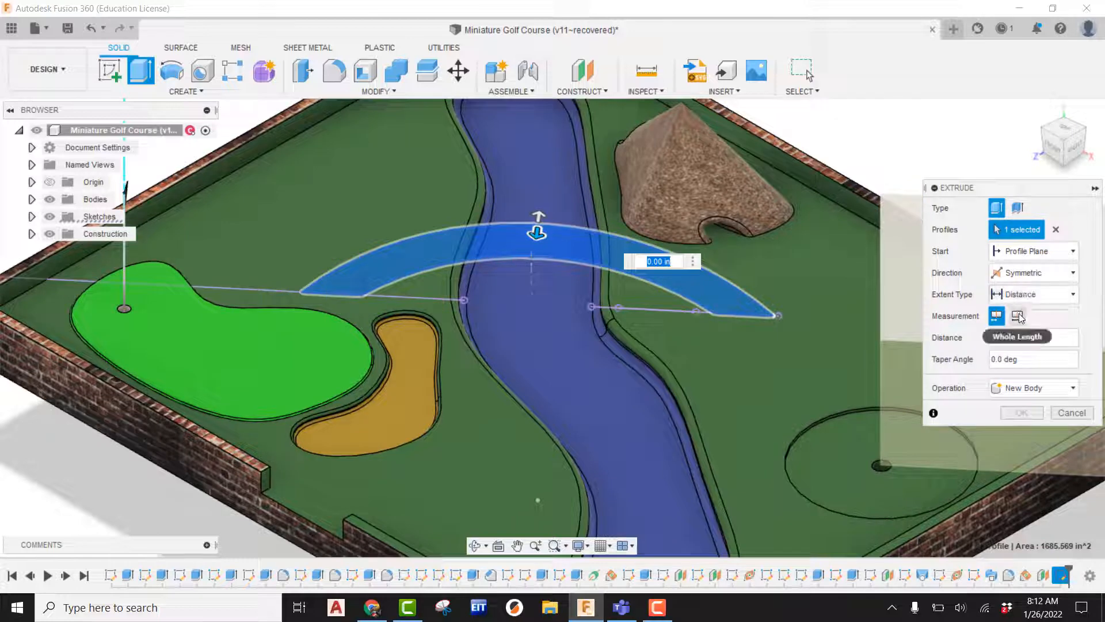
pyautogui.click(1018, 316)
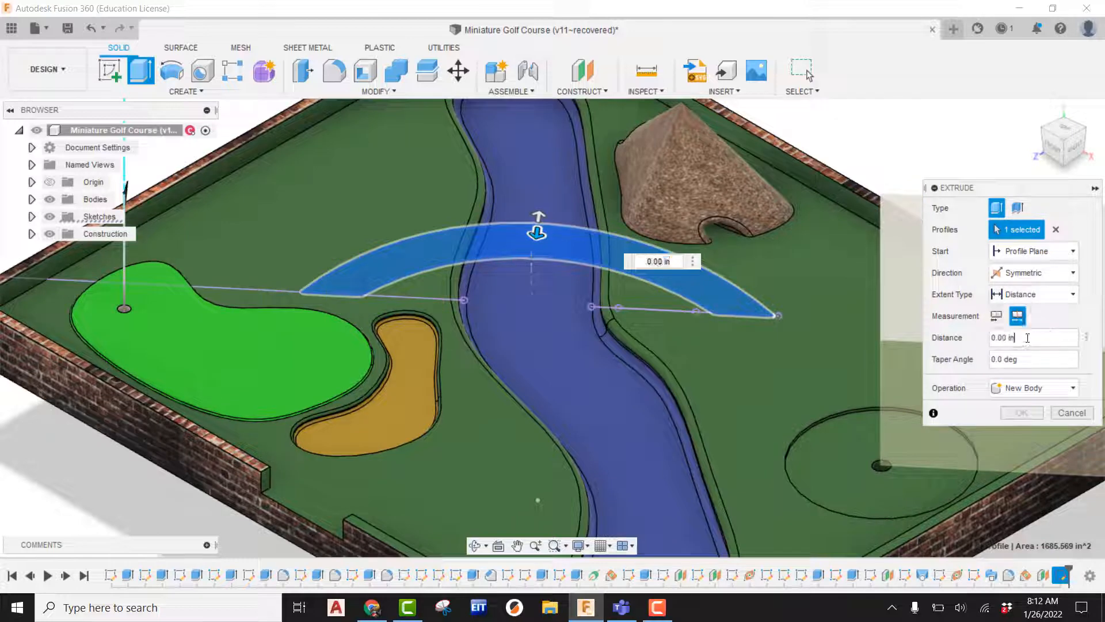
pyautogui.write('40')
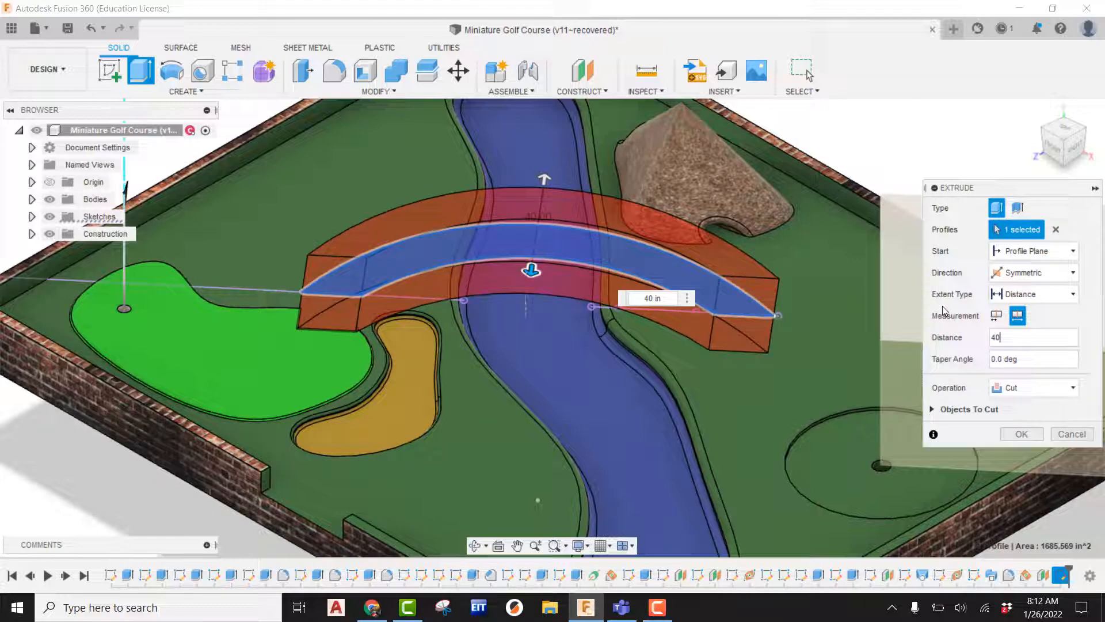
pyautogui.keyDown('shift'); pyautogui.moveTo(645, 340); pyautogui.dragTo(658, 399, button='middle'); pyautogui.keyUp('shift')
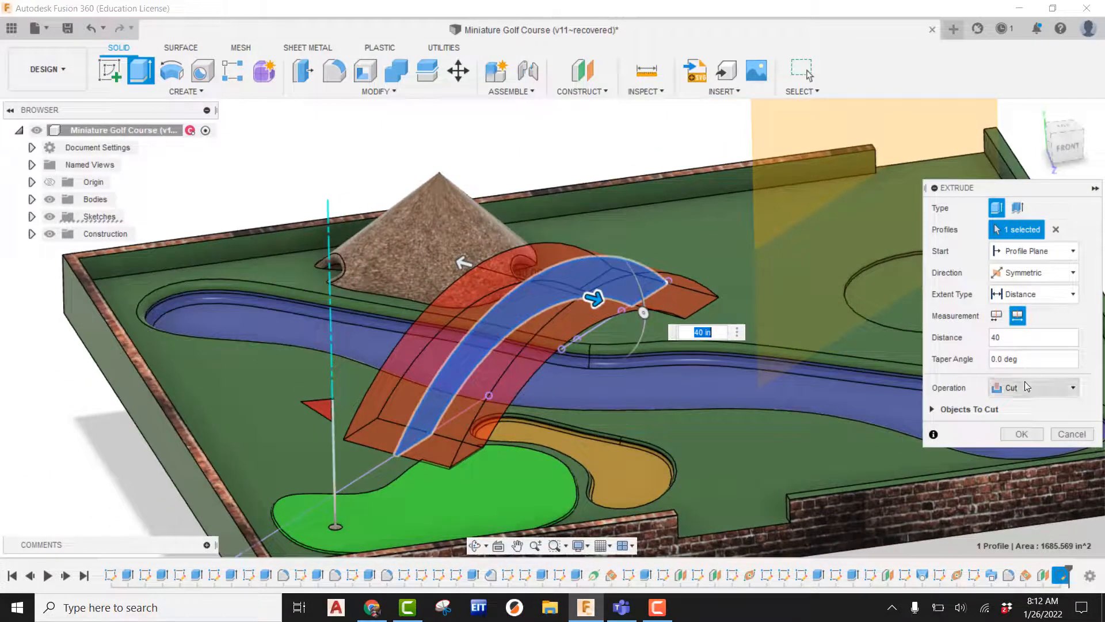
pyautogui.click(1022, 389)
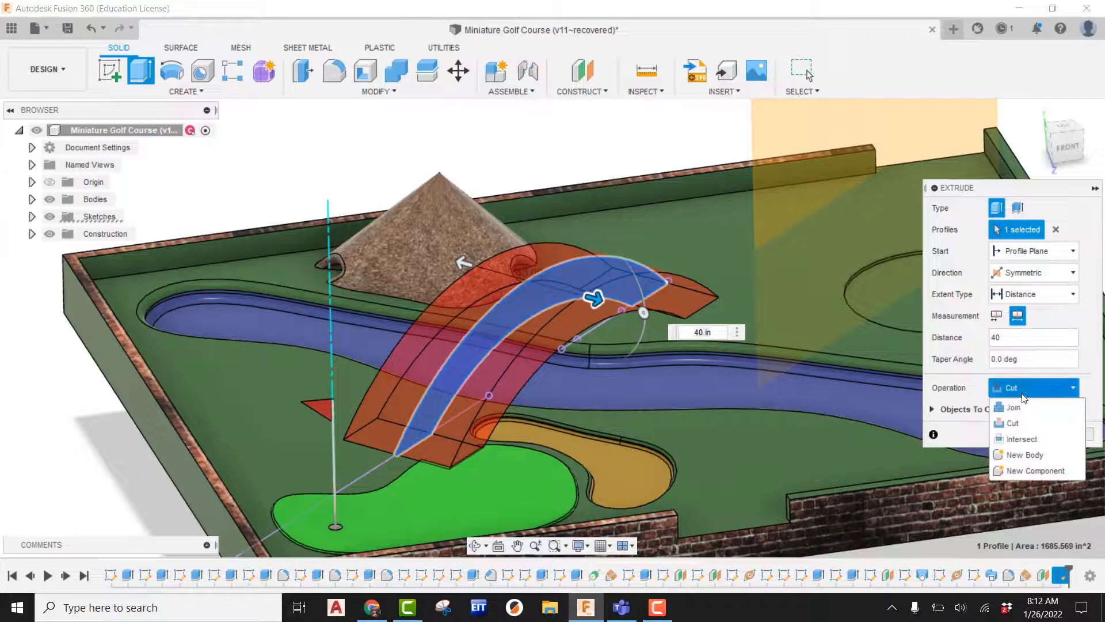
pyautogui.click(1019, 411)
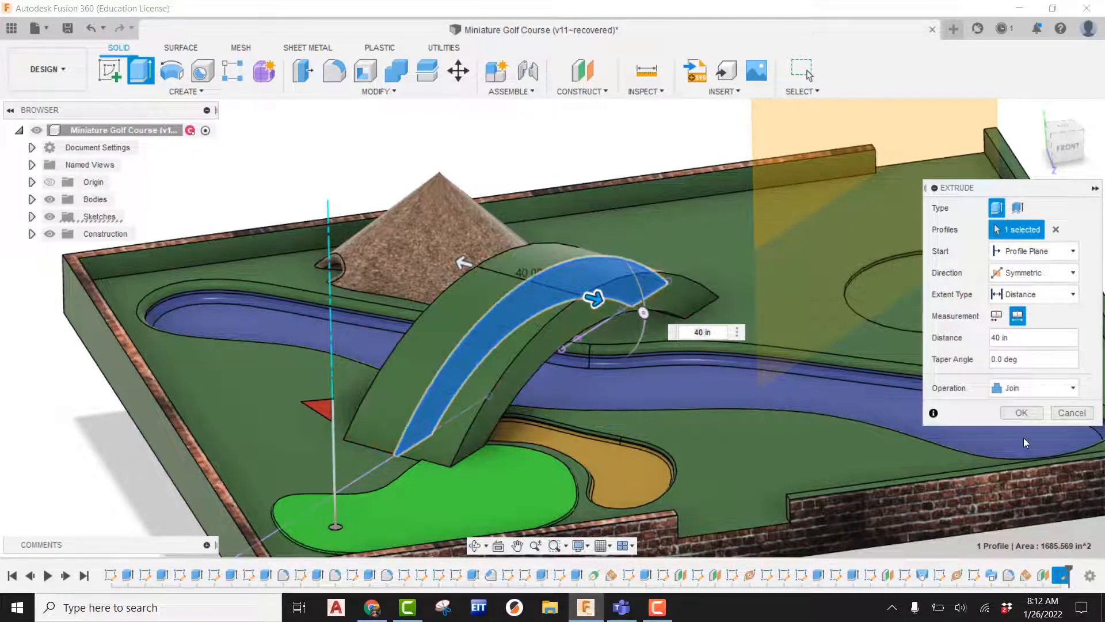
pyautogui.click(1021, 413)
# Briefly show Plane17 to identify it, and leave both Plane16 and Plane17 hidden.
pyautogui.keyDown('shift'); pyautogui.moveTo(1021, 417); pyautogui.dragTo(719, 367, button='middle'); pyautogui.keyUp('shift')
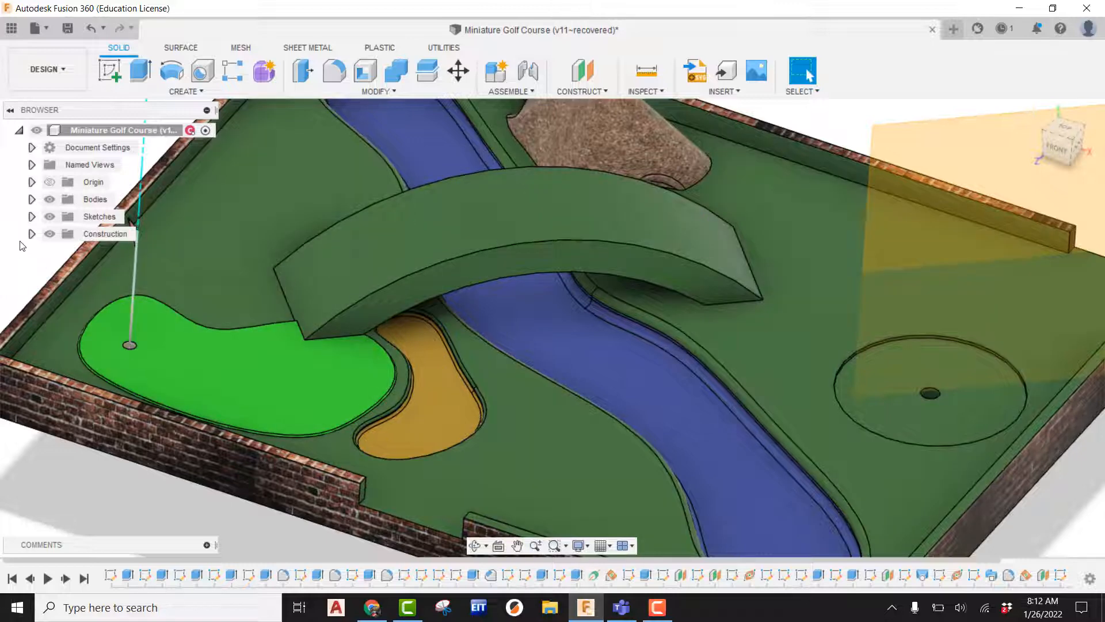
pyautogui.click(32, 234)
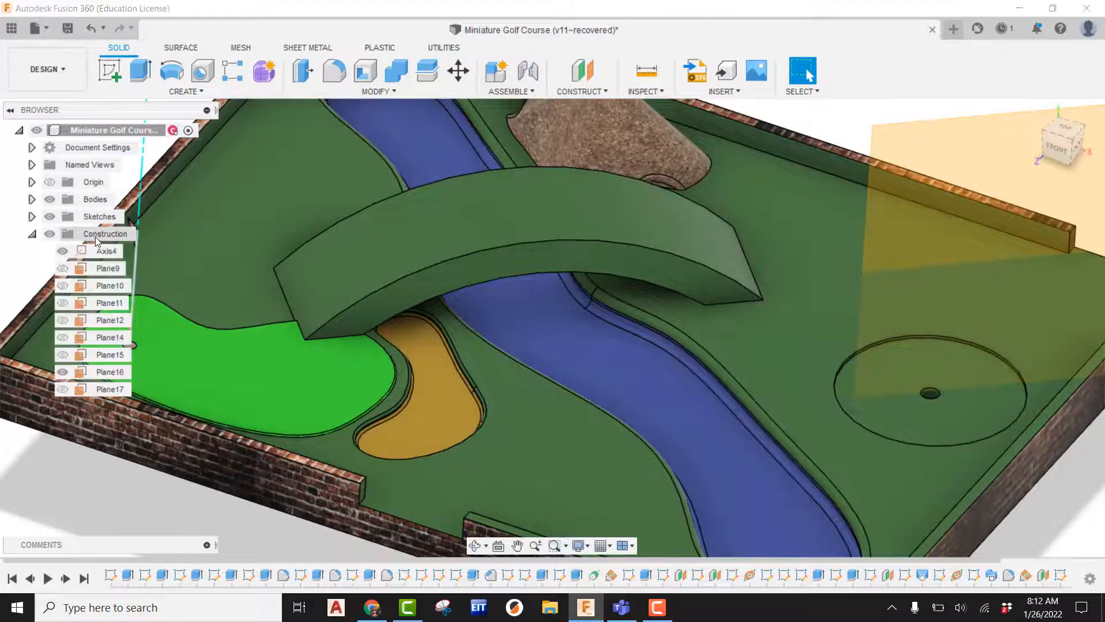
pyautogui.click(80, 386)
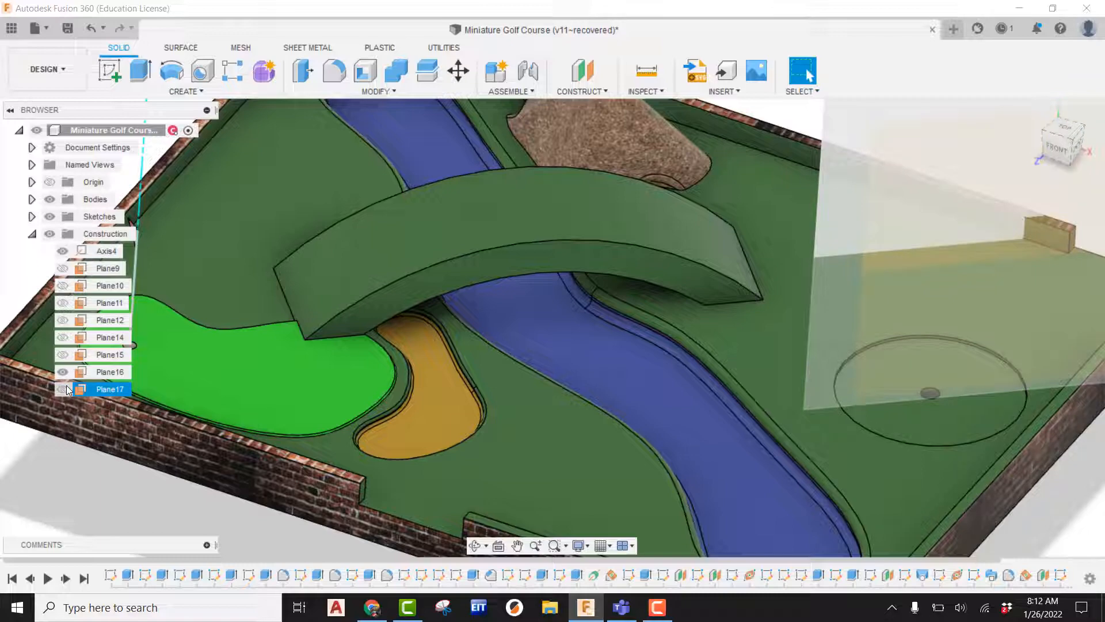
pyautogui.click(67, 390)
pyautogui.scroll(-3, 482, 350)
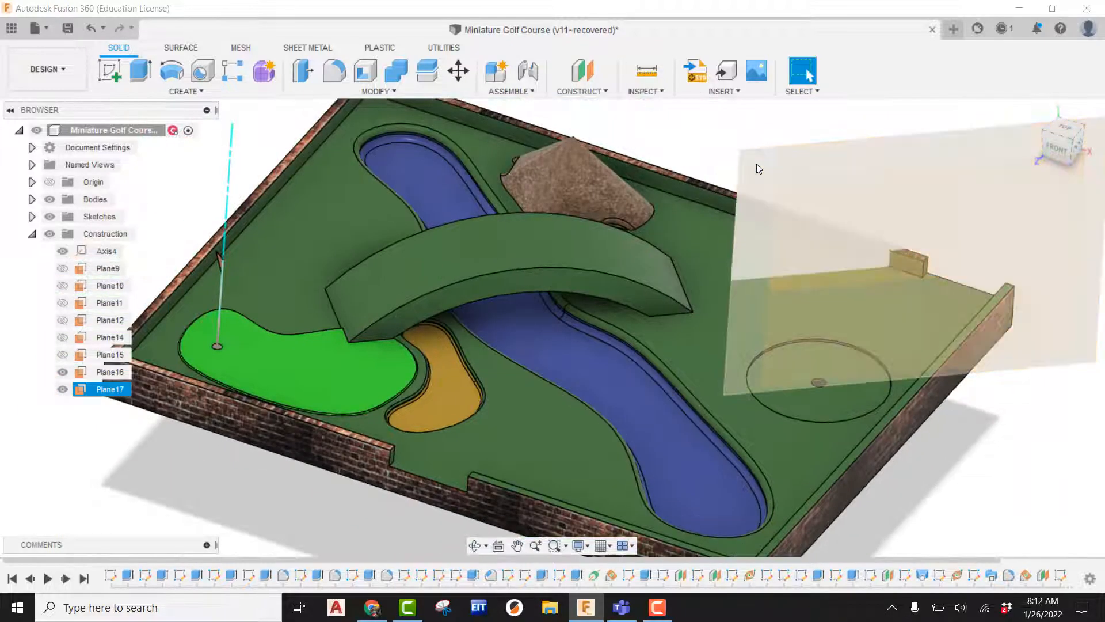
pyautogui.click(727, 169)
pyautogui.click(63, 390)
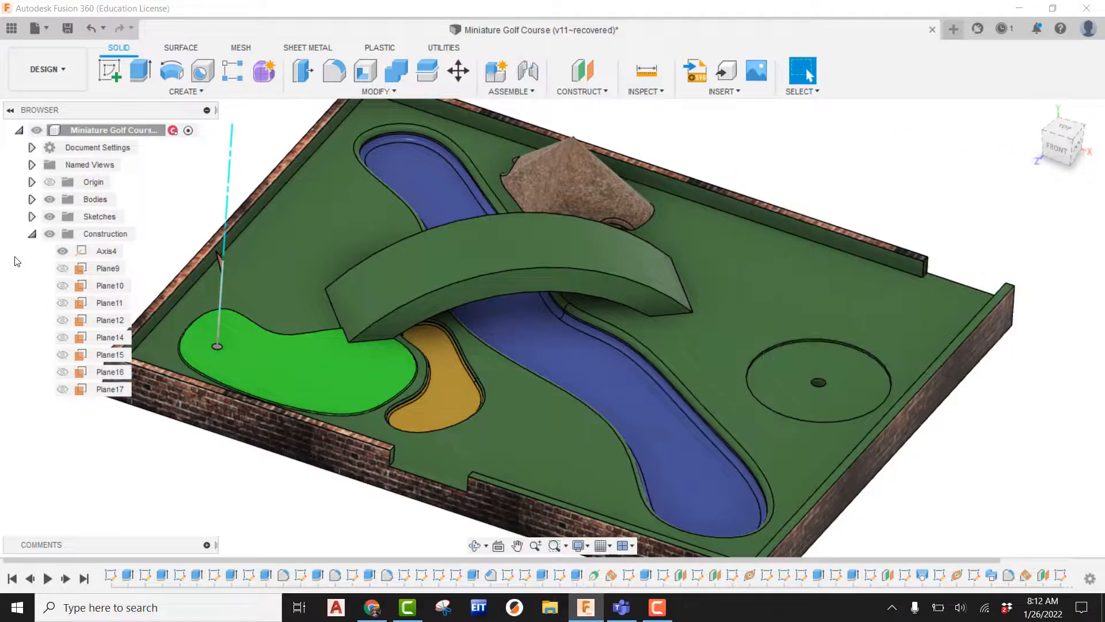
pyautogui.click(33, 234)
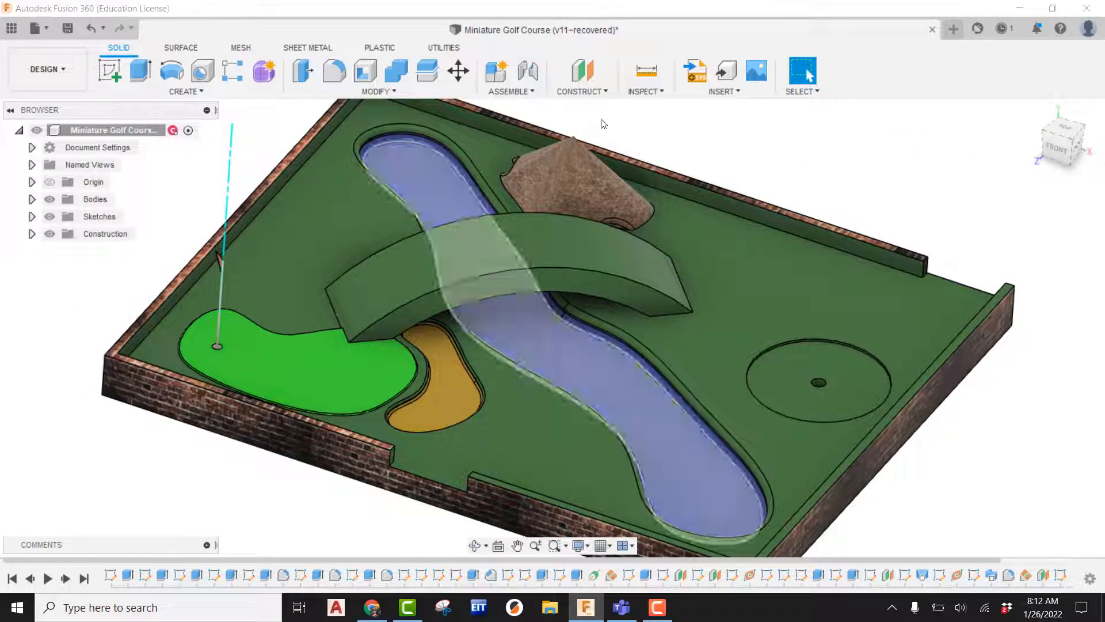
# Create a midplane between the two arched side faces of the bridge.
pyautogui.click(594, 92)
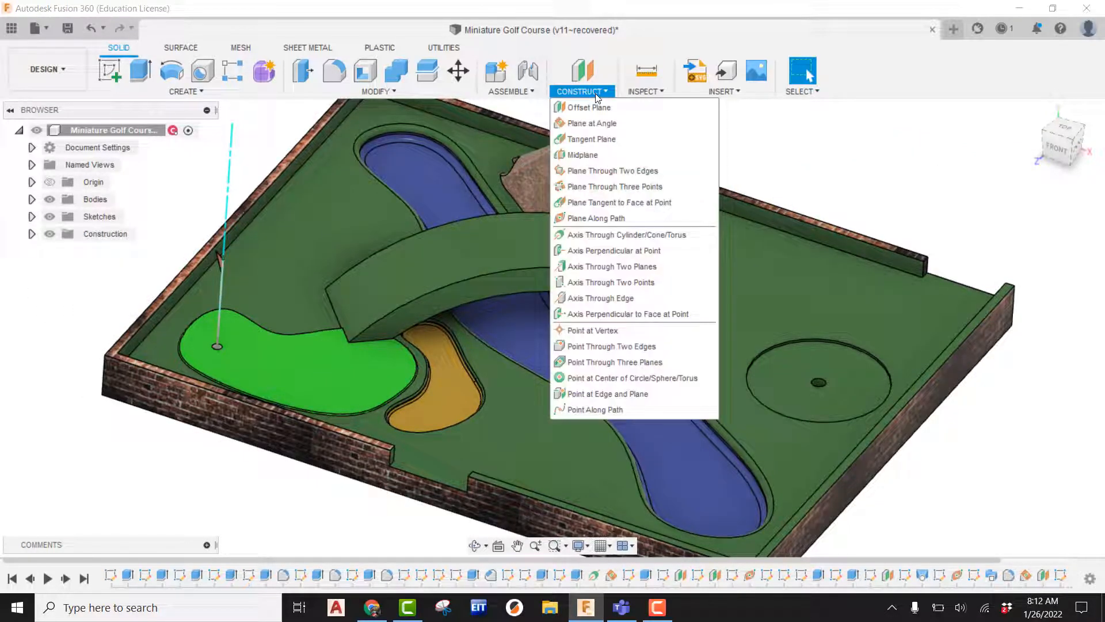
pyautogui.click(586, 155)
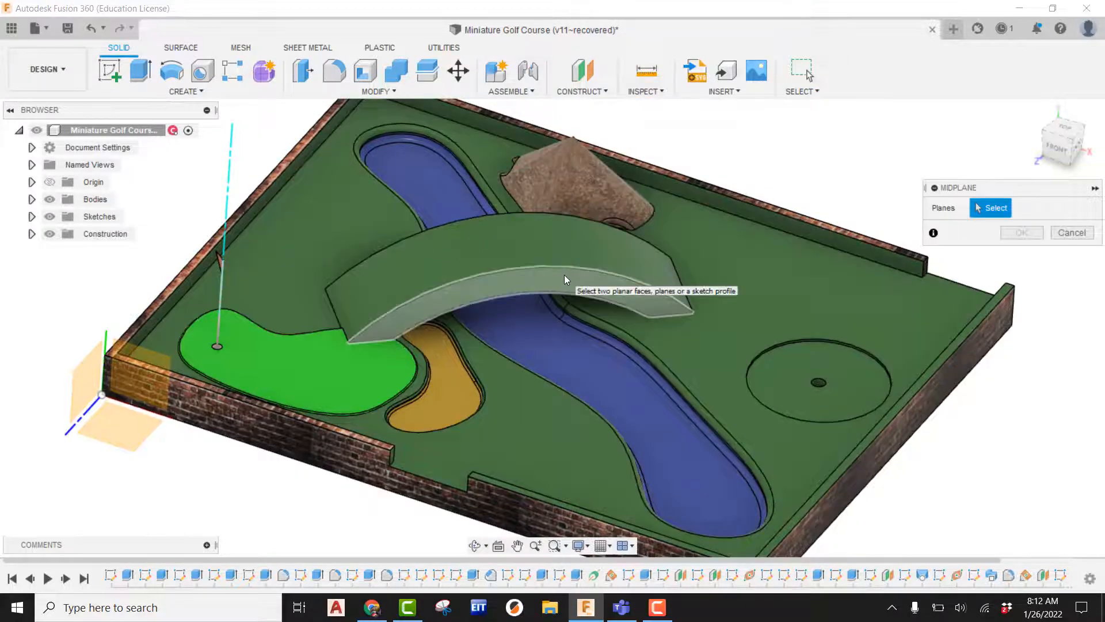
pyautogui.click(564, 274)
pyautogui.keyDown('shift'); pyautogui.moveTo(565, 275); pyautogui.dragTo(680, 270, button='middle'); pyautogui.keyUp('shift')
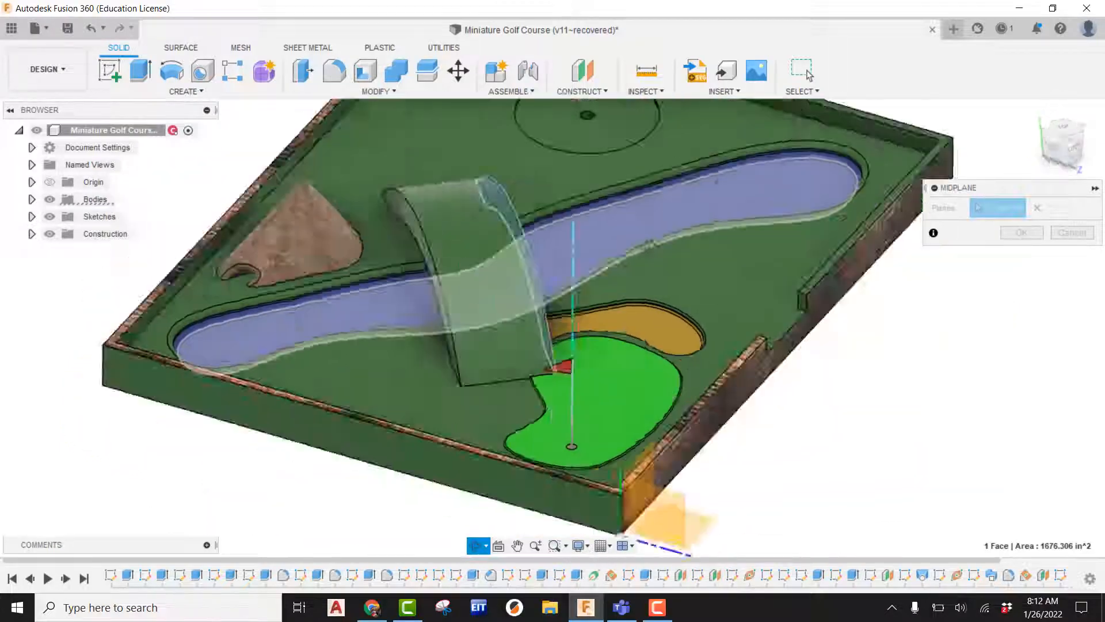
pyautogui.keyDown('shift'); pyautogui.moveTo(607, 268); pyautogui.dragTo(708, 260, button='middle'); pyautogui.keyUp('shift')
pyautogui.click(390, 266)
pyautogui.keyDown('shift'); pyautogui.moveTo(568, 266); pyautogui.dragTo(437, 253, button='middle'); pyautogui.keyUp('shift')
pyautogui.keyDown('shift'); pyautogui.moveTo(655, 265); pyautogui.dragTo(620, 282, button='middle'); pyautogui.keyUp('shift')
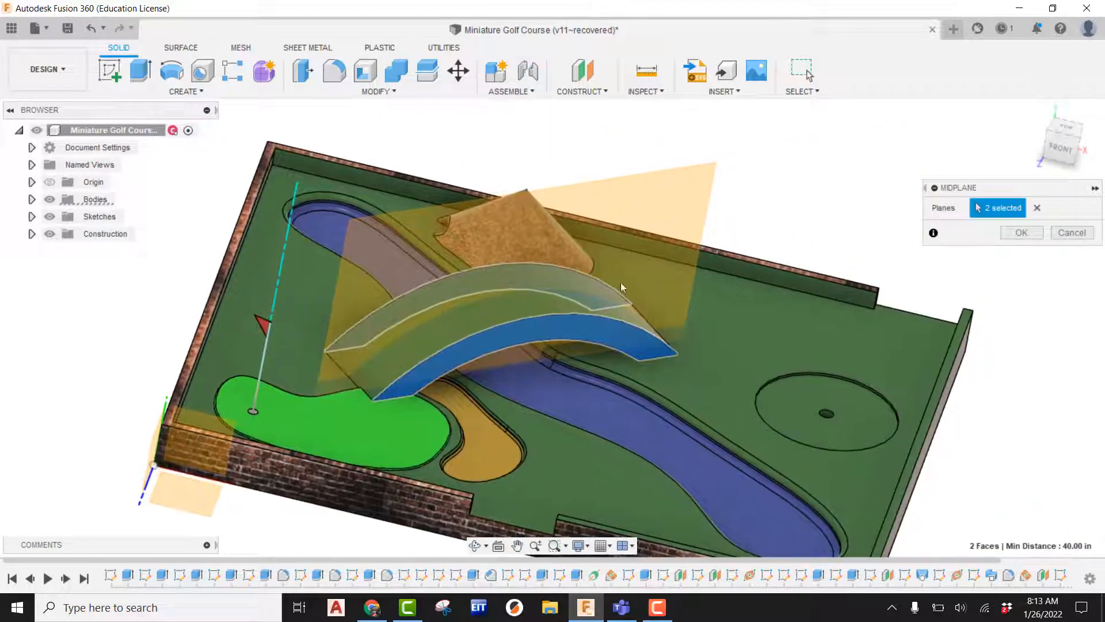
pyautogui.click(1034, 232)
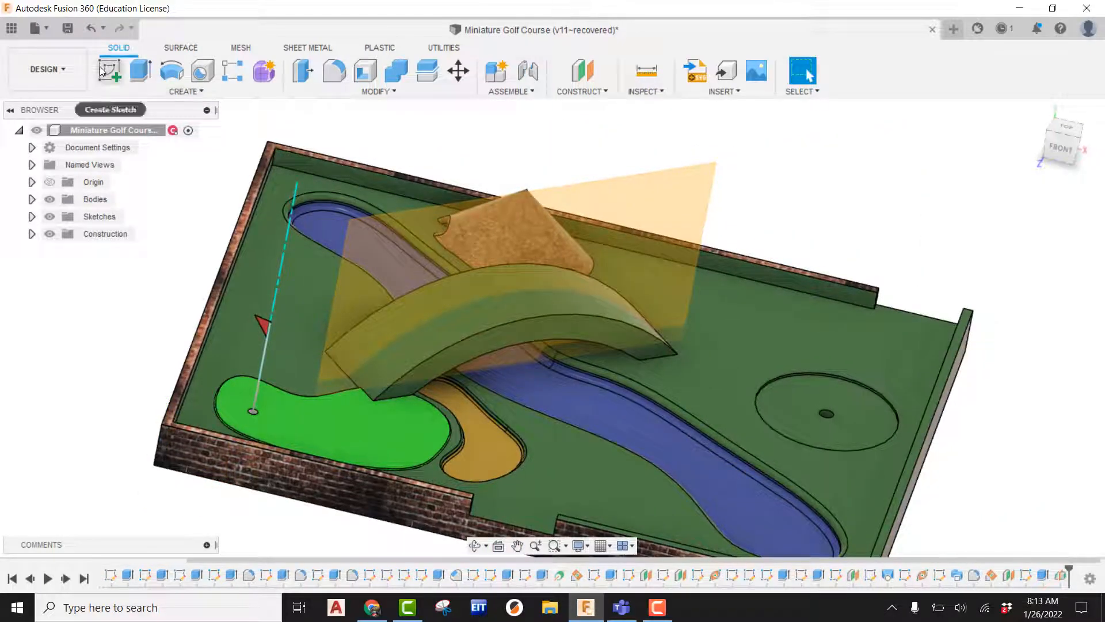
# Start a sketch on the bridge's midplane and turn on Slice to section the bridge.
pyautogui.click(575, 184)
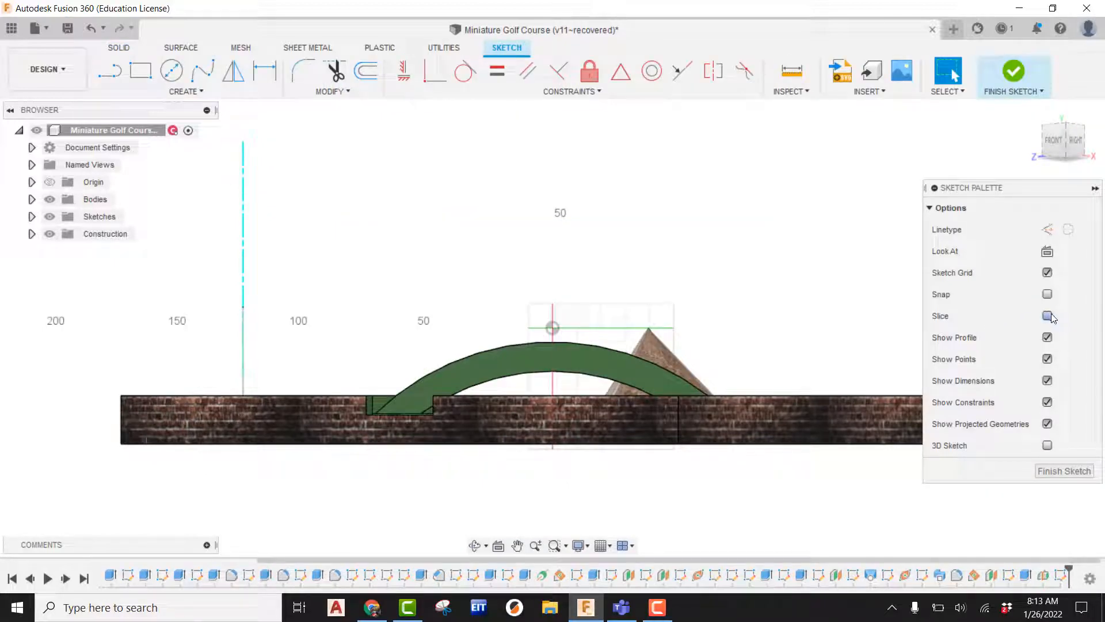
pyautogui.click(1047, 315)
pyautogui.scroll(3, 595, 429)
pyautogui.moveTo(595, 429); pyautogui.dragTo(555, 369, button='middle')
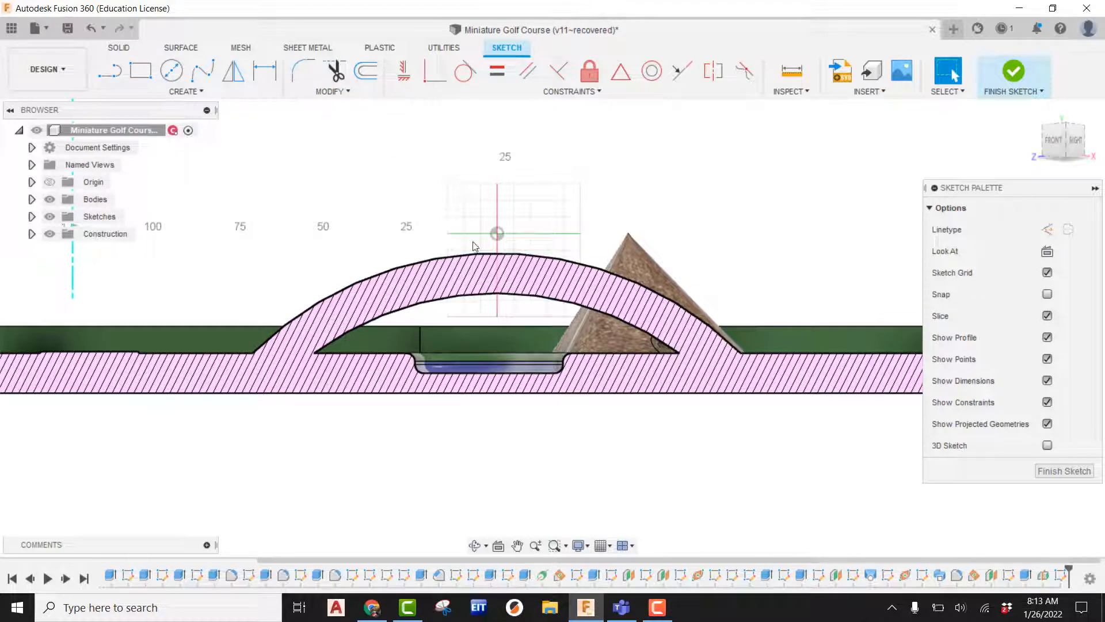
# Project the outline of the bridge's arched side face into the midplane sketch.
pyautogui.click(174, 96)
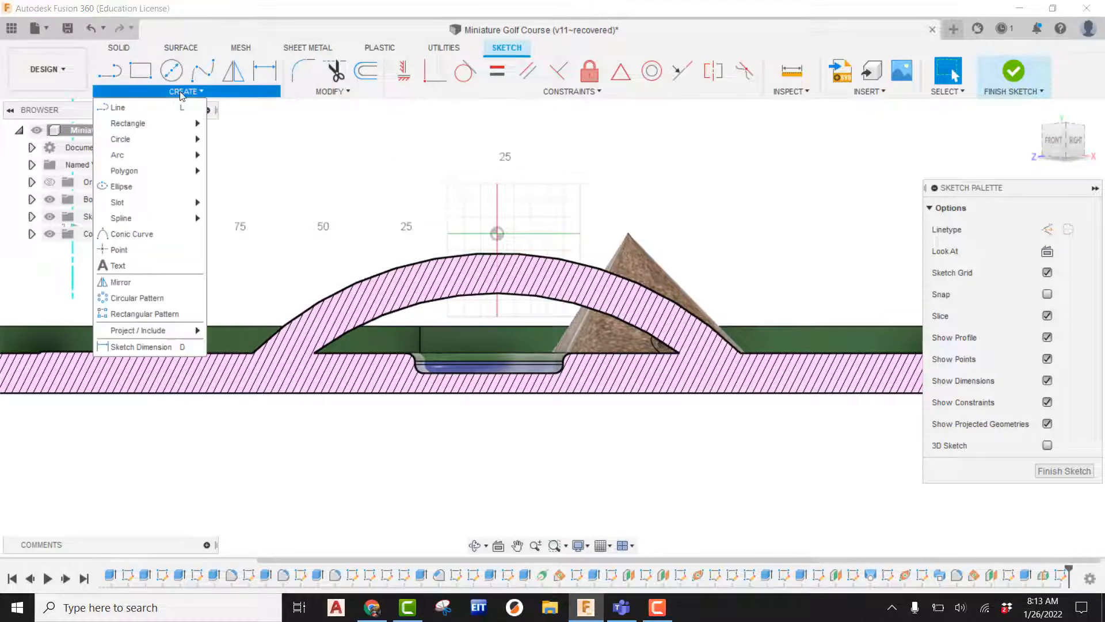
pyautogui.moveTo(168, 328)
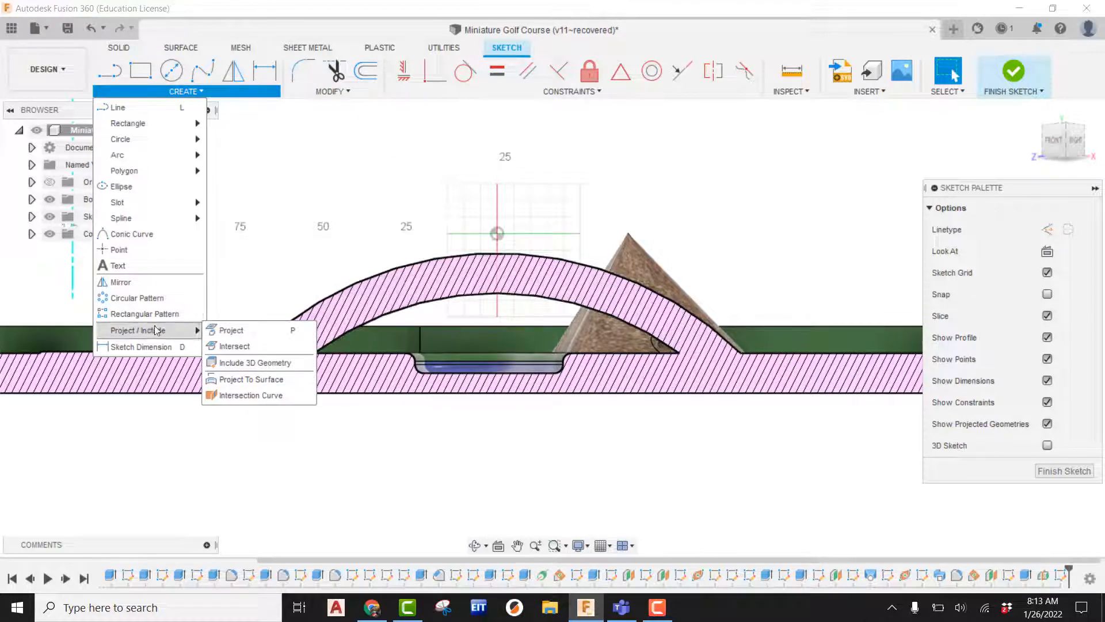
pyautogui.click(231, 330)
pyautogui.click(483, 268)
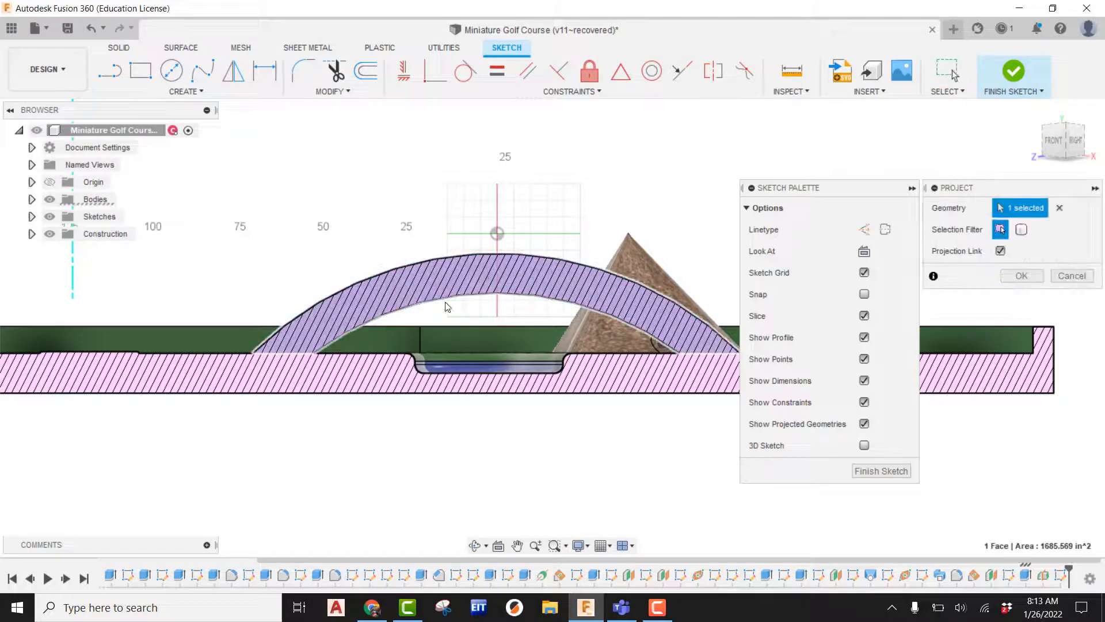
pyautogui.click(1022, 276)
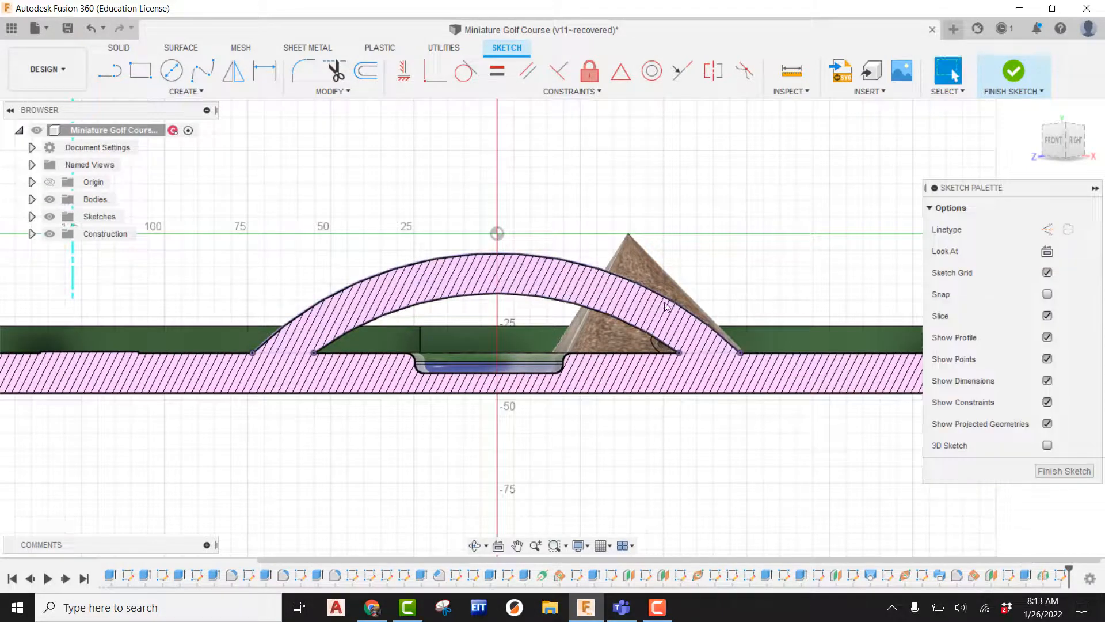
pyautogui.scroll(1, 542, 314)
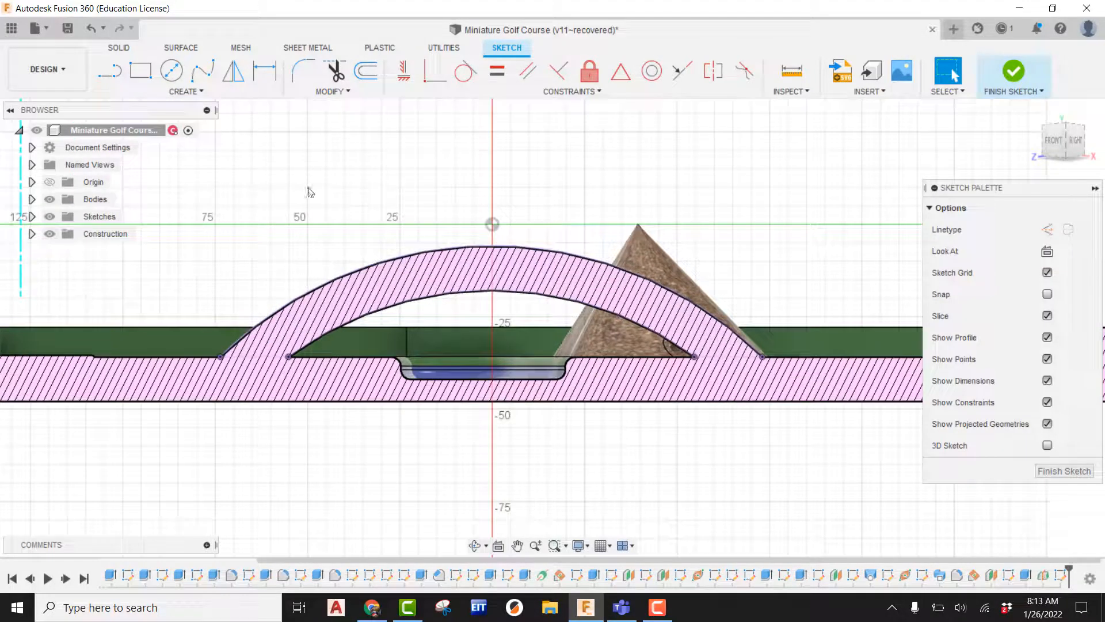
# Offset only the bridge's upper arc by -8 in, without chain selection, and finish the midplane sketch.
pyautogui.click(365, 70)
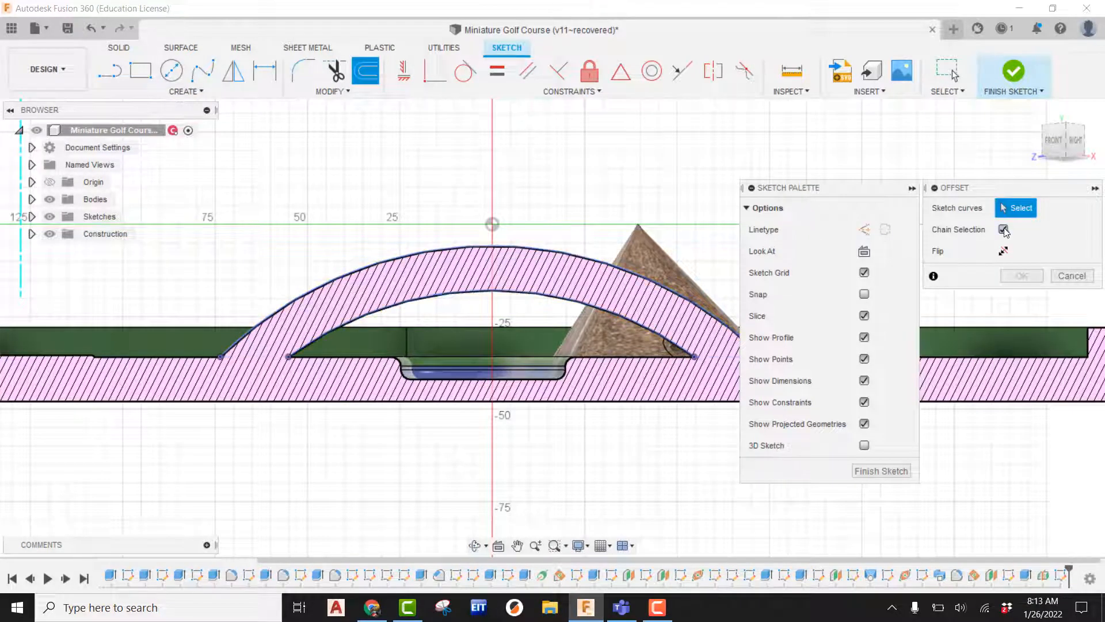
pyautogui.click(1003, 230)
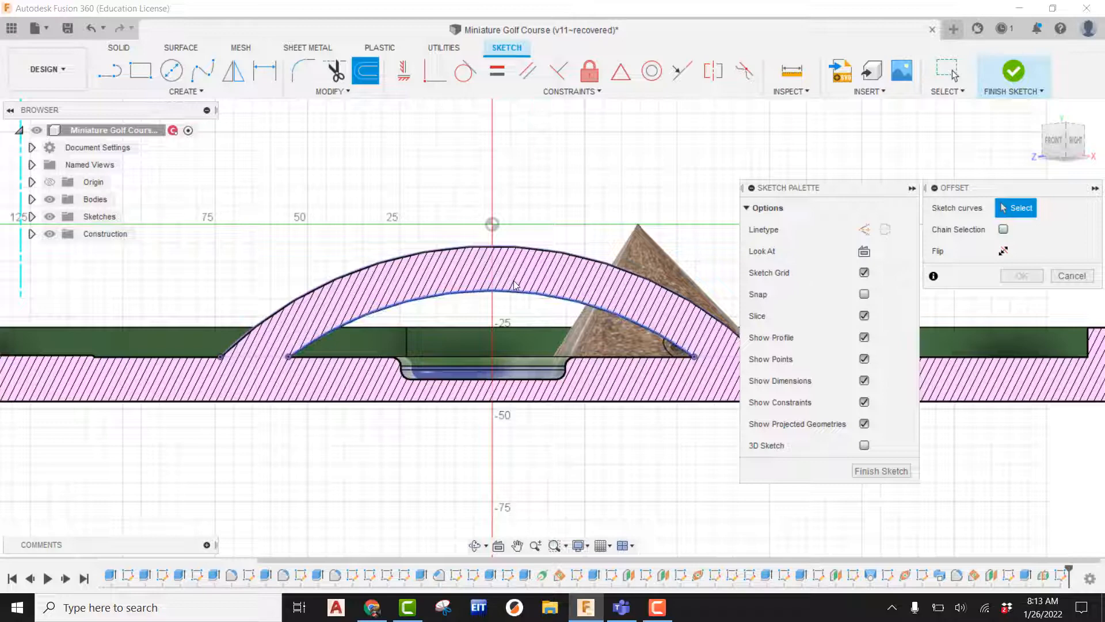
pyautogui.click(518, 248)
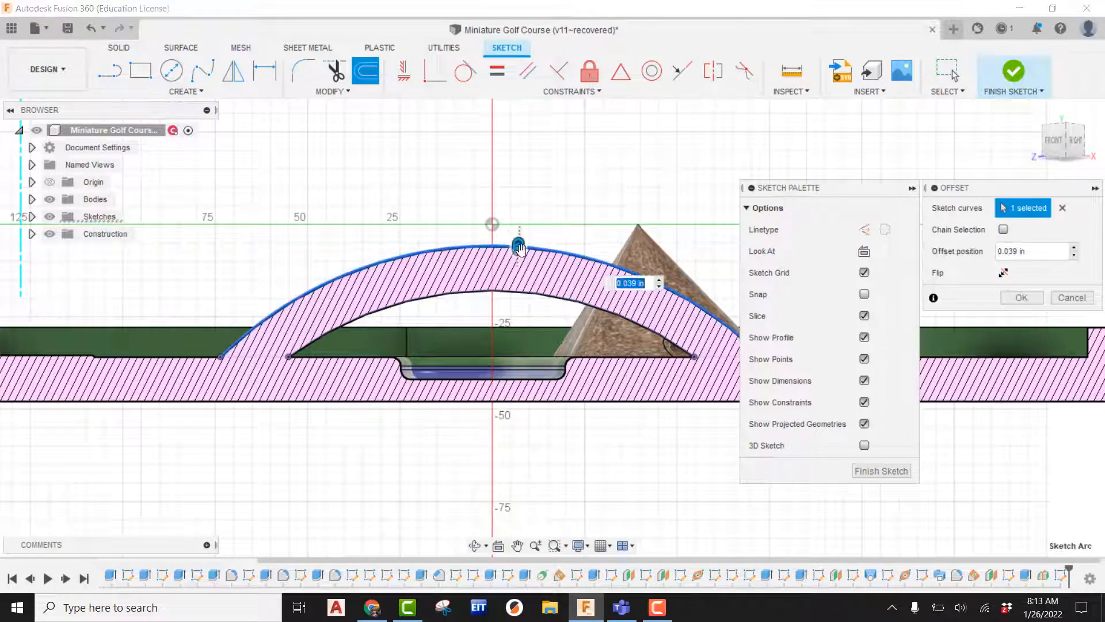
pyautogui.moveTo(518, 253); pyautogui.dragTo(516, 267)
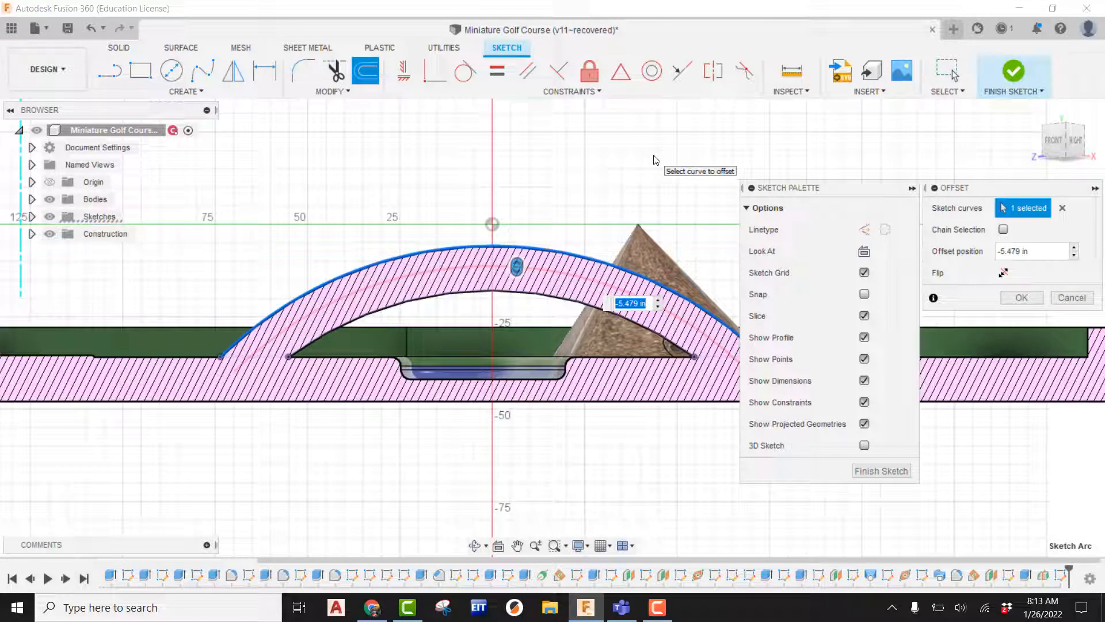
pyautogui.press('BackSpace')
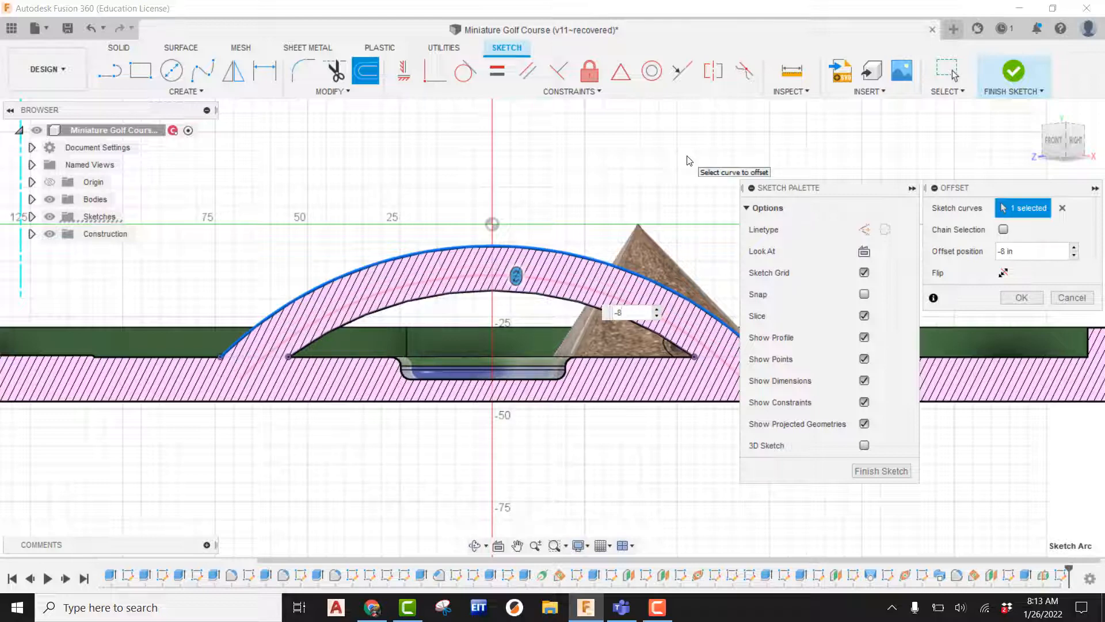
pyautogui.click(1013, 304)
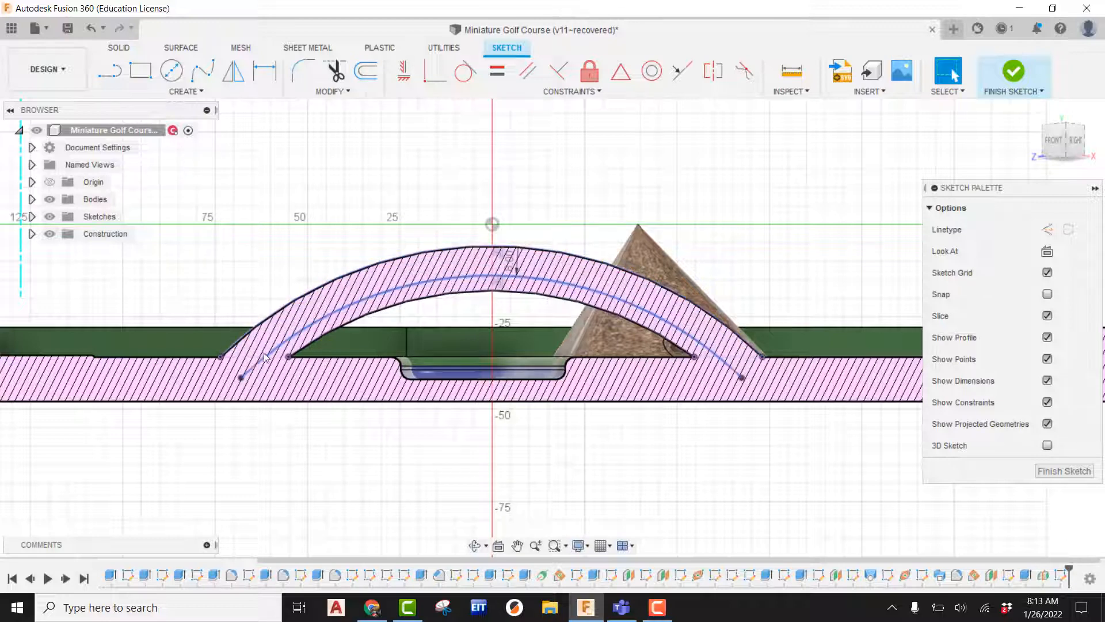
pyautogui.click(1013, 73)
pyautogui.click(1035, 111)
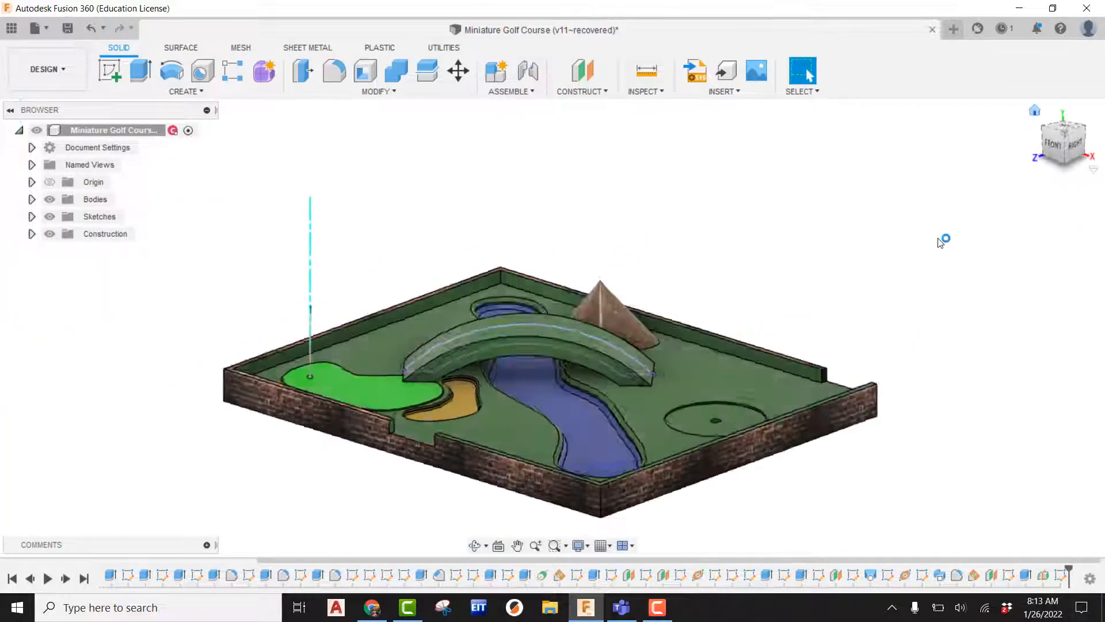
# Extrude the profile between the upper arc and its offset as a symmetric cut with a whole length of 36 in.
pyautogui.click(140, 71)
pyautogui.click(543, 311)
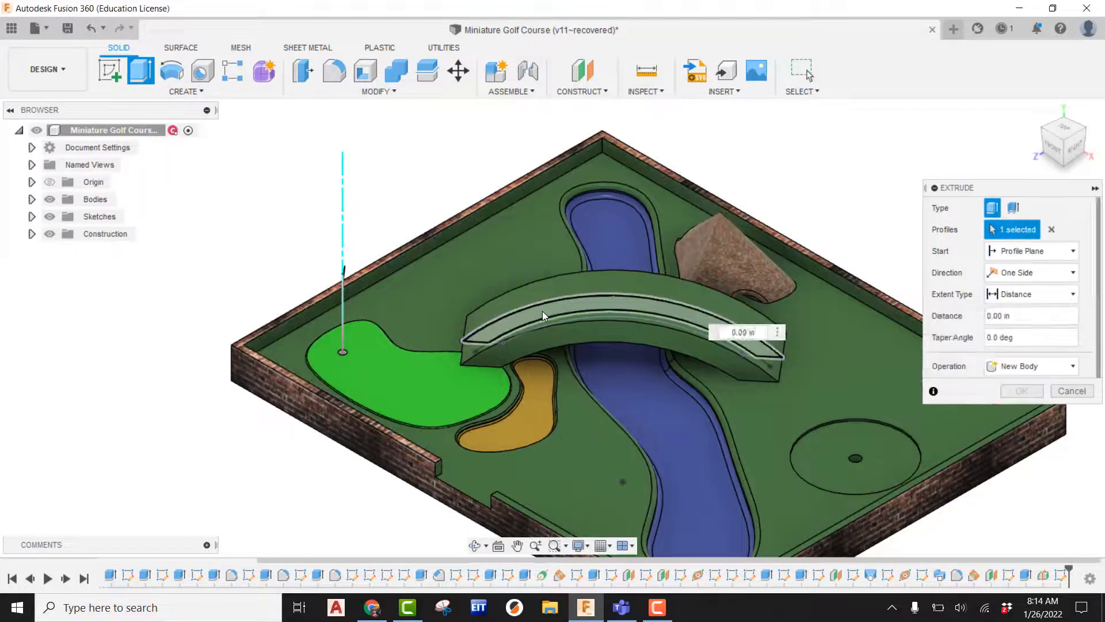
pyautogui.click(1013, 275)
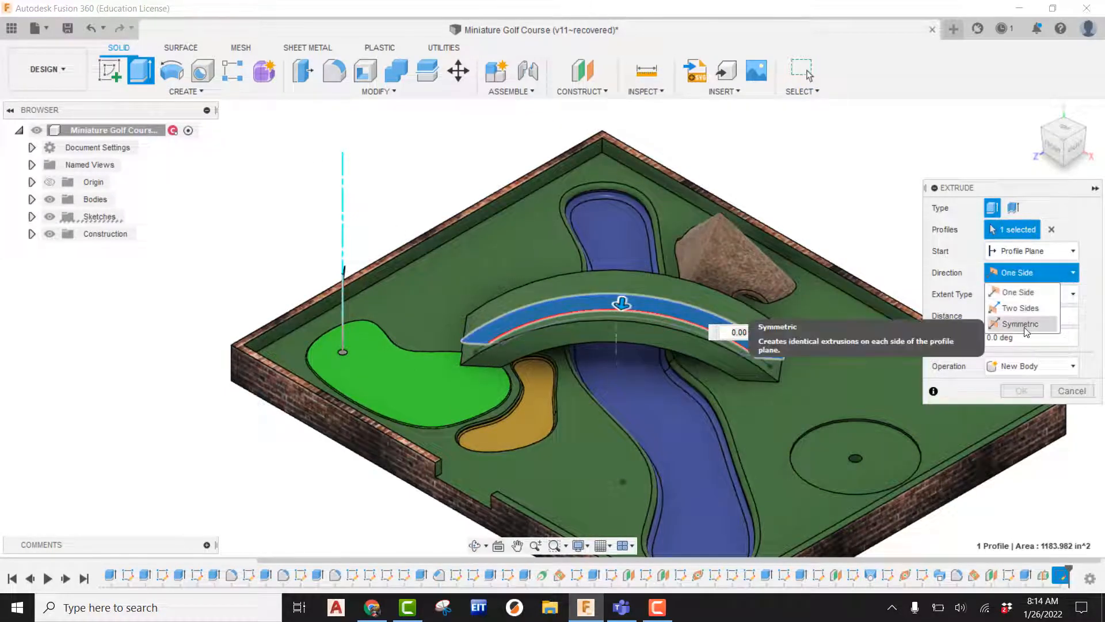
pyautogui.click(1018, 320)
pyautogui.click(1018, 321)
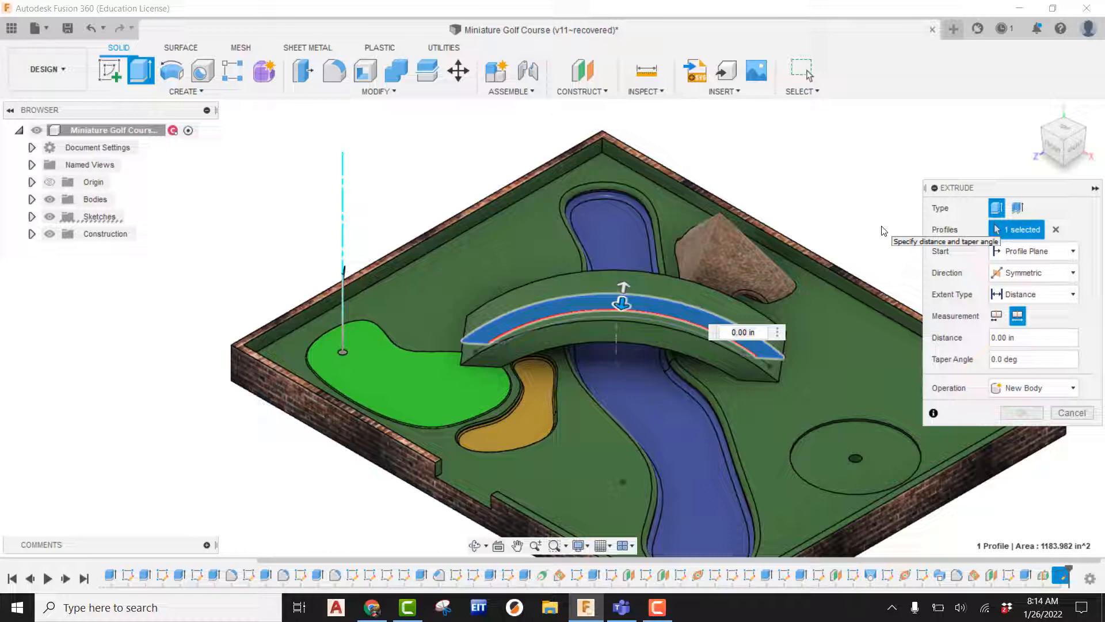
pyautogui.click(1033, 388)
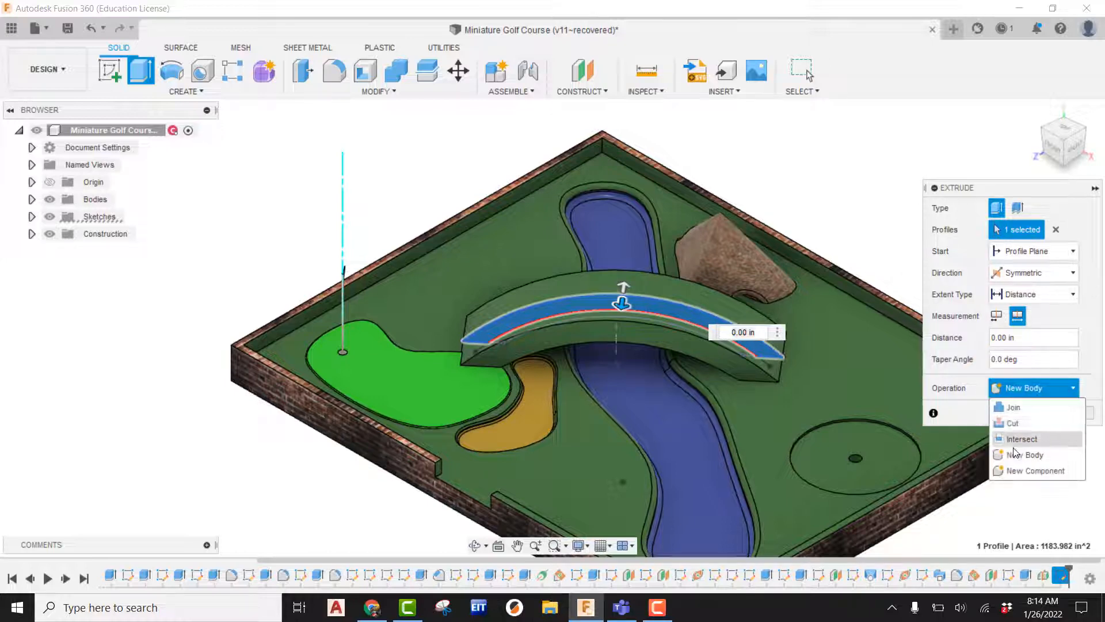
pyautogui.click(1013, 424)
pyautogui.click(1032, 340)
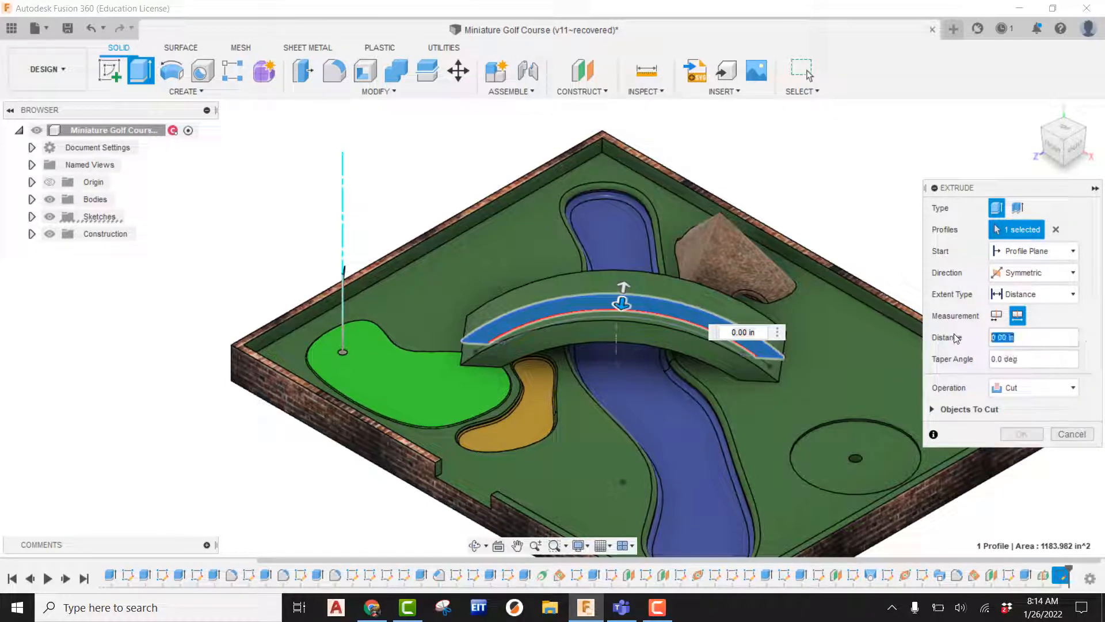
pyautogui.write('36')
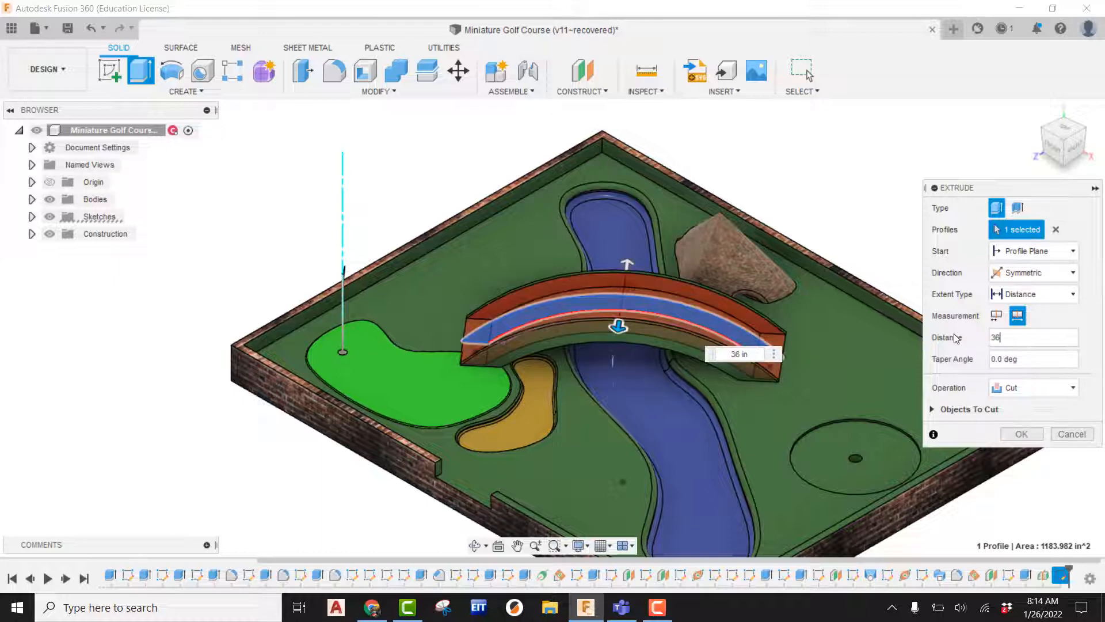
pyautogui.click(1022, 435)
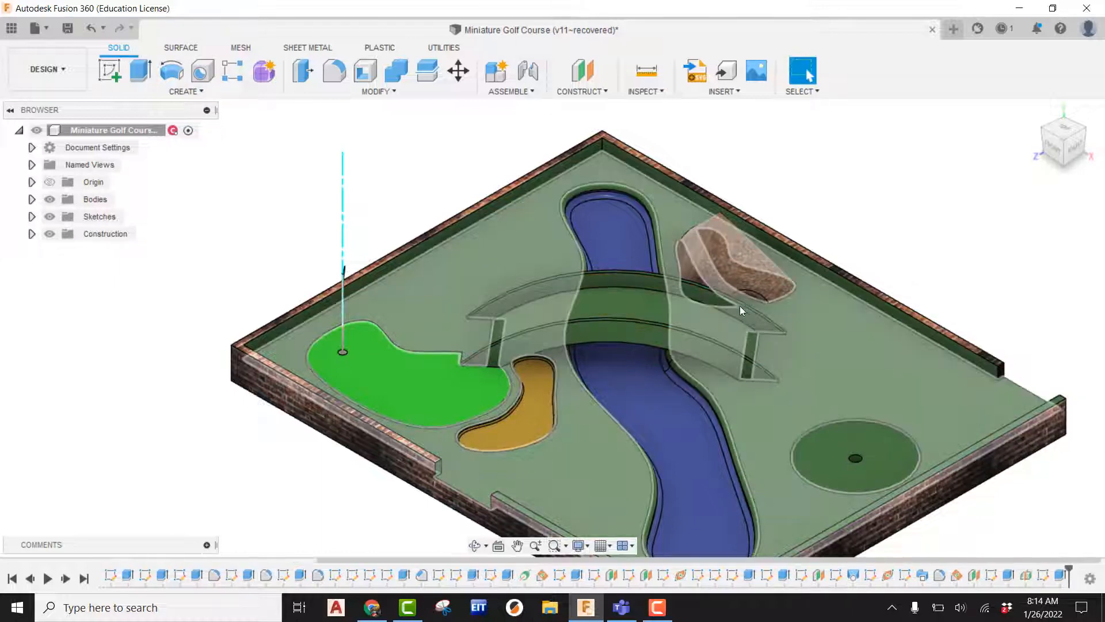
# Examine the recessed walkway and side walls of the bridge from several angles.
pyautogui.keyDown('shift'); pyautogui.moveTo(792, 373); pyautogui.dragTo(848, 364, button='middle'); pyautogui.keyUp('shift')
pyautogui.scroll(5, 572, 461)
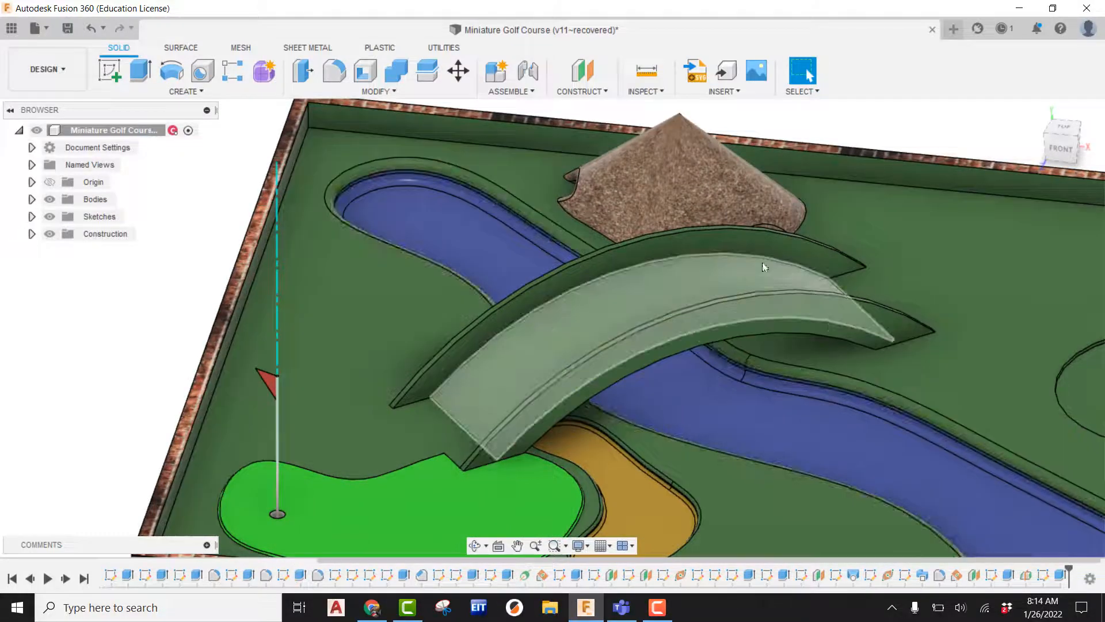
pyautogui.scroll(-1, 815, 313)
pyautogui.scroll(-5, 816, 313)
pyautogui.keyDown('shift'); pyautogui.moveTo(827, 320); pyautogui.dragTo(765, 312, button='middle'); pyautogui.keyUp('shift')
pyautogui.scroll(3, 745, 312)
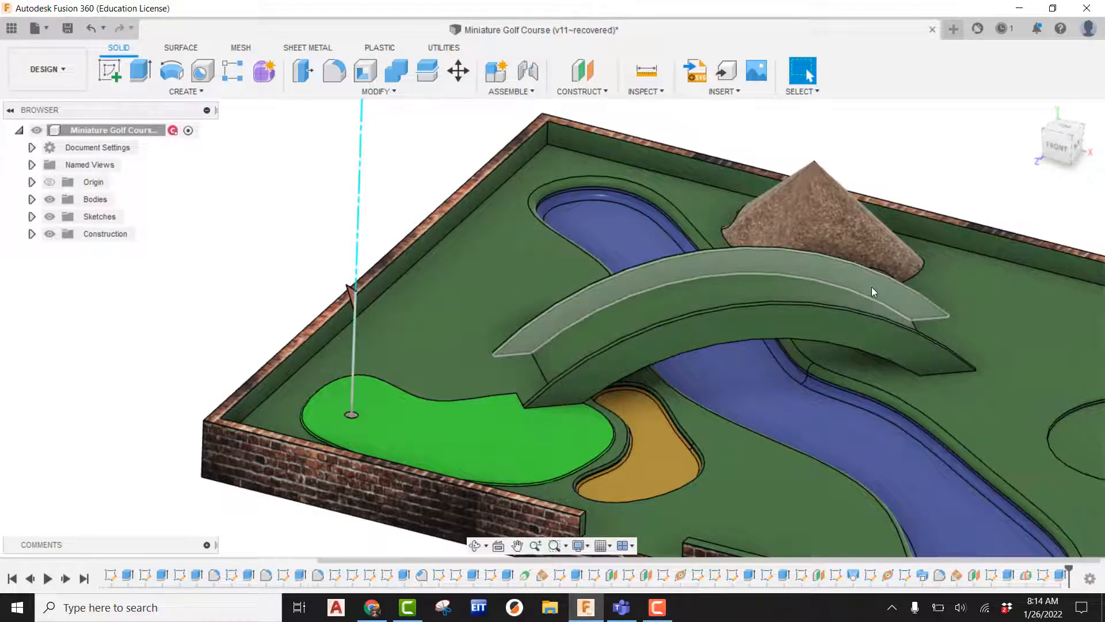
pyautogui.moveTo(945, 284); pyautogui.dragTo(771, 264, button='middle')
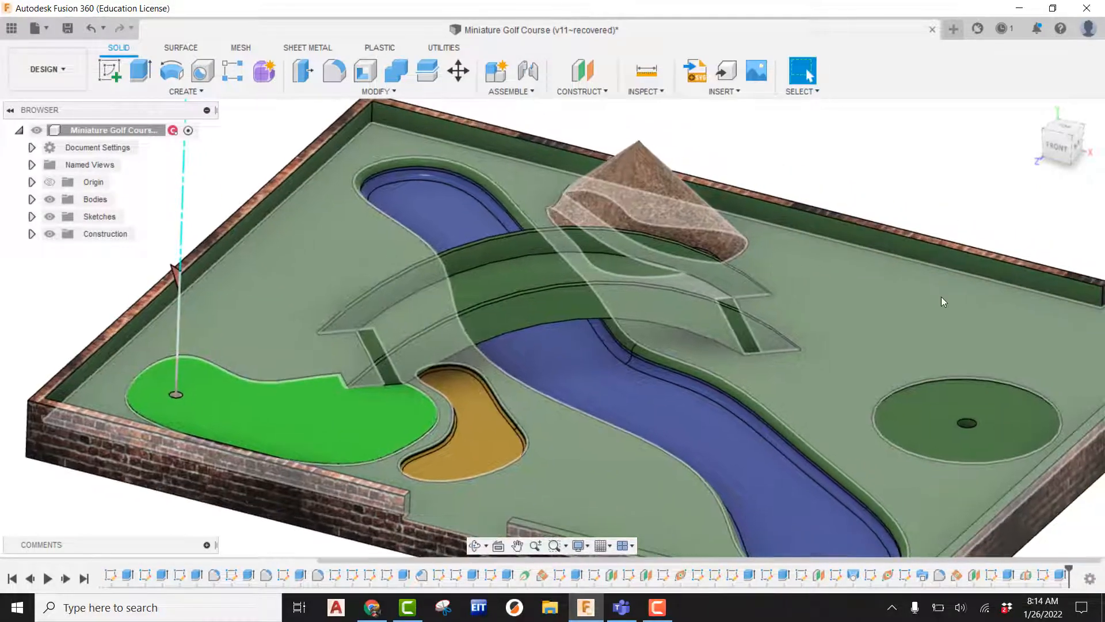